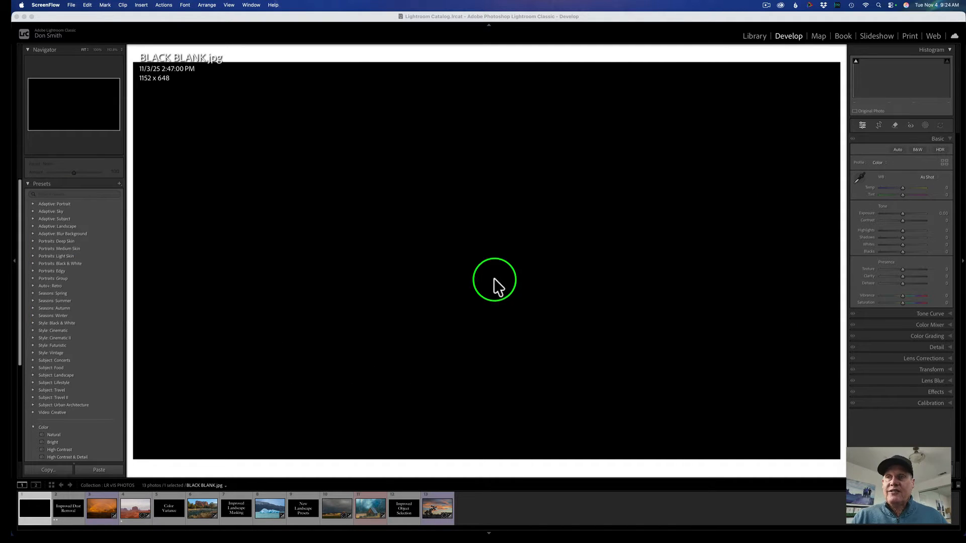
Open the rainbow photo _DSF8208.ARW from the filmstrip and reset its develop settings.
left_click(71, 506)
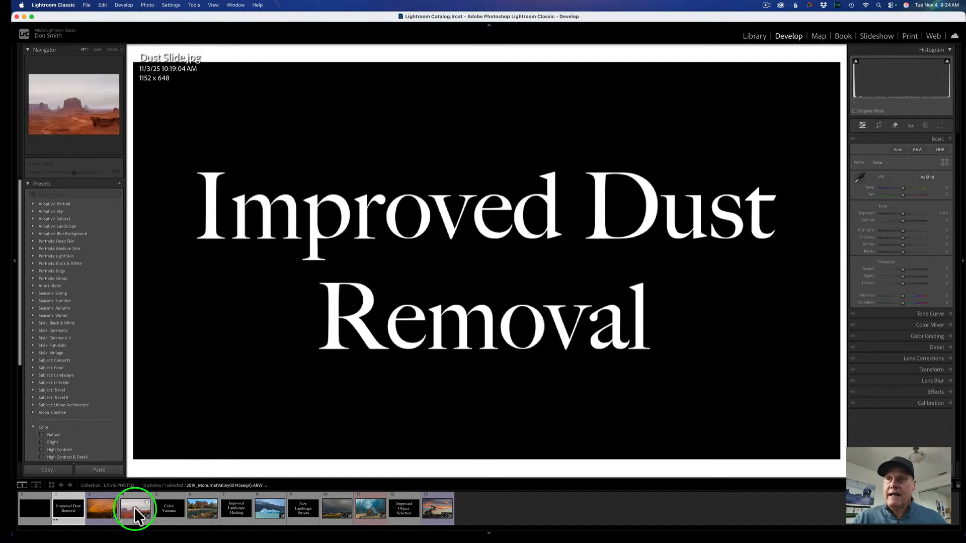
left_click(98, 506)
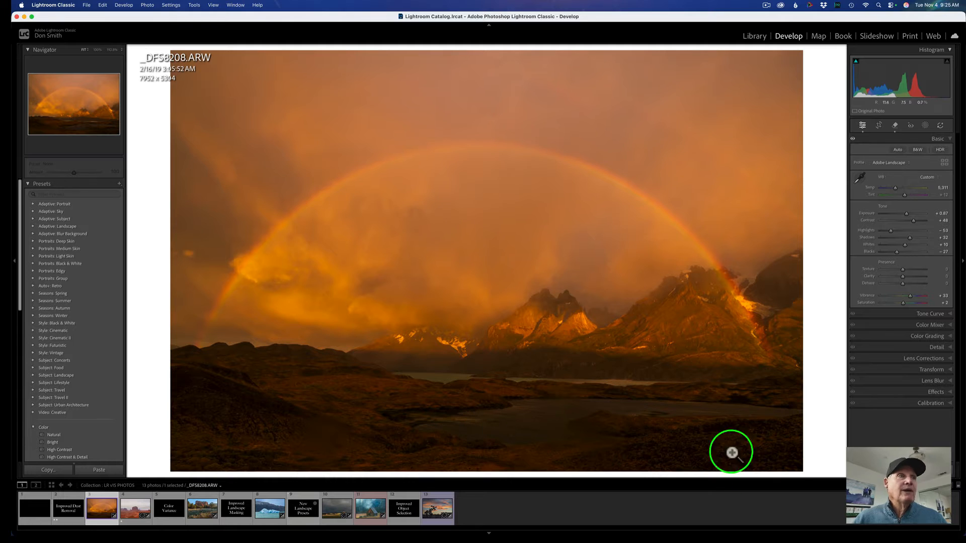
left_click(927, 470)
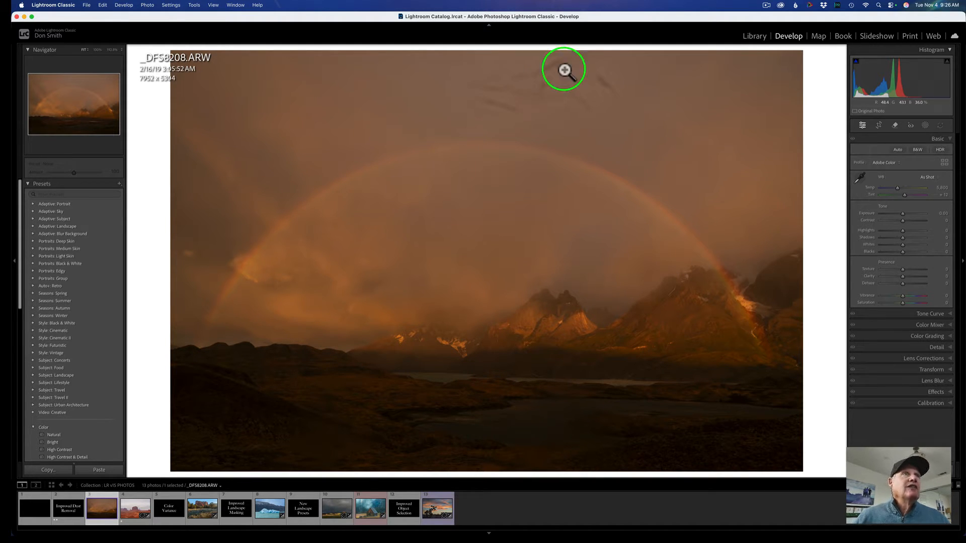
Set the profile to Adobe Landscape and apply Auto tone settings.
left_click(893, 162)
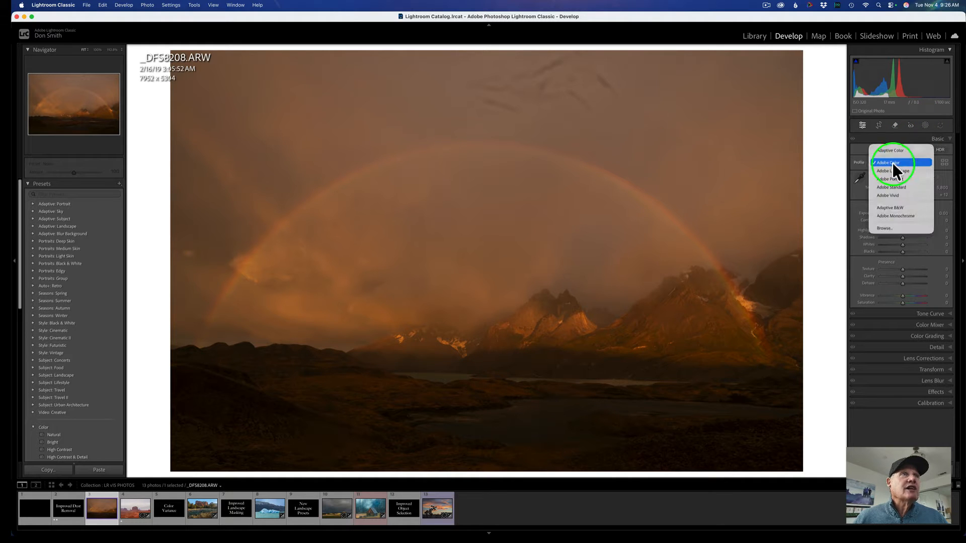
left_click(889, 168)
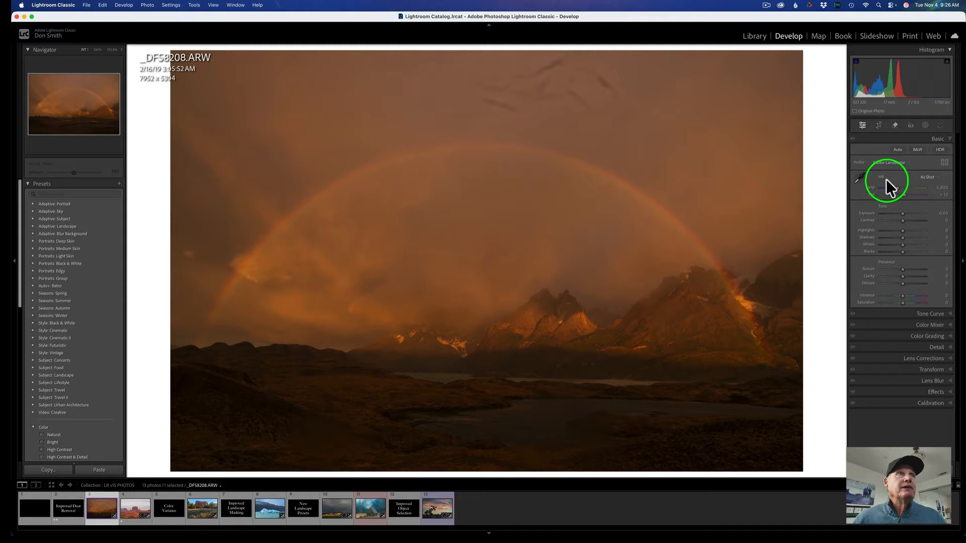
left_click(894, 149)
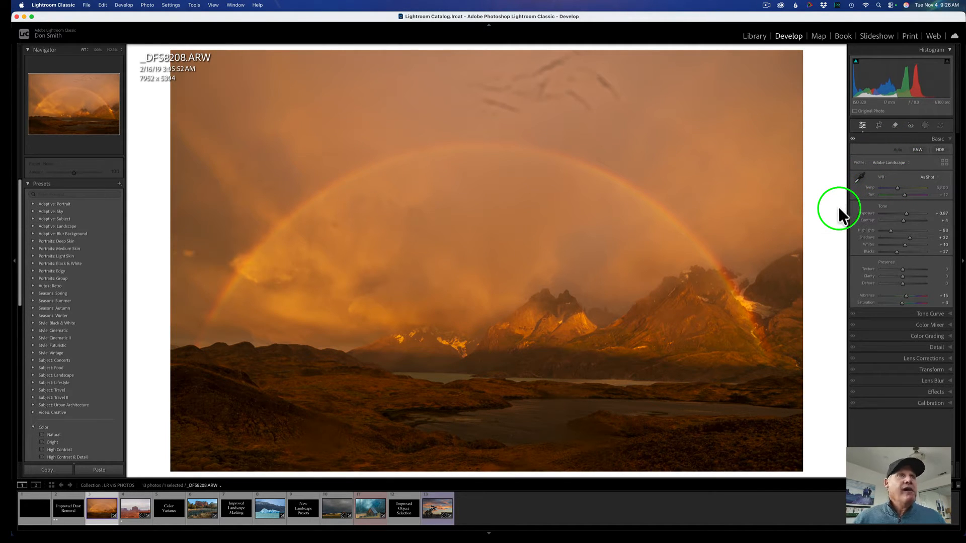
Open the Remove tool, expand Distraction Removal's Dust section with Visualize Spots, and apply automatic dust removal.
left_click(895, 126)
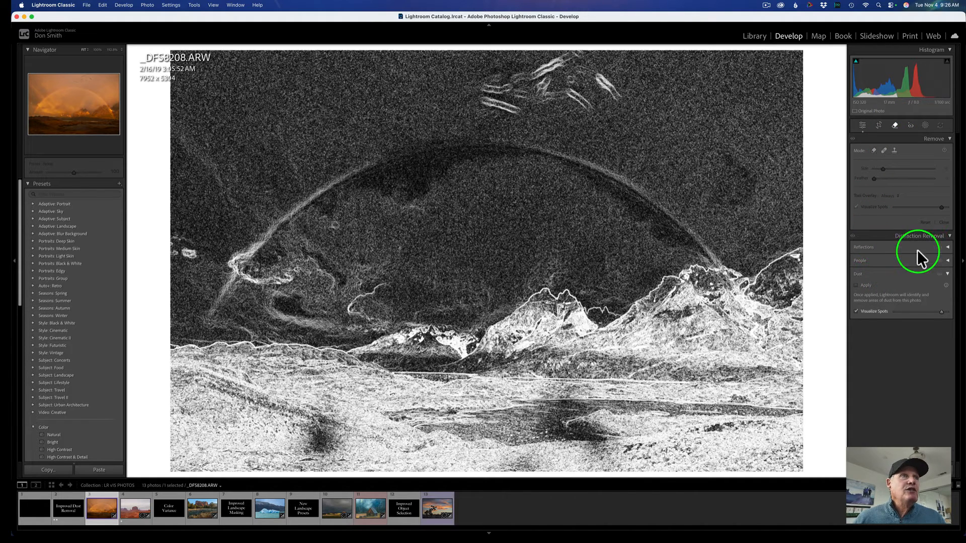
left_click(949, 236)
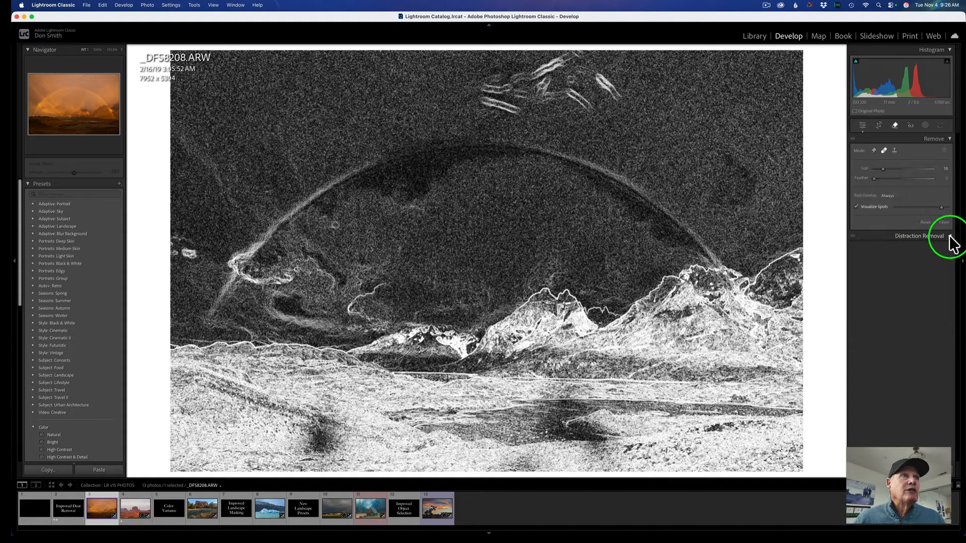
left_click(950, 237)
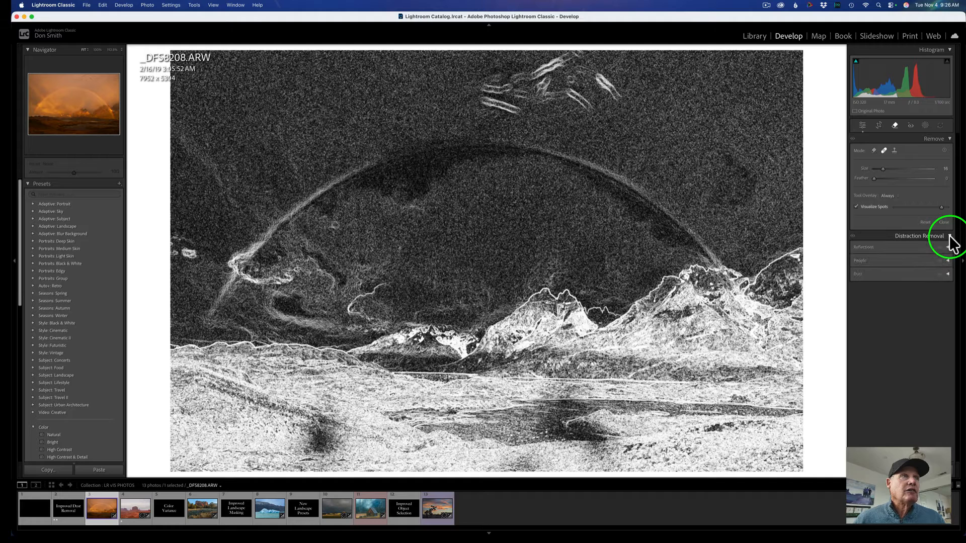
left_click(880, 274)
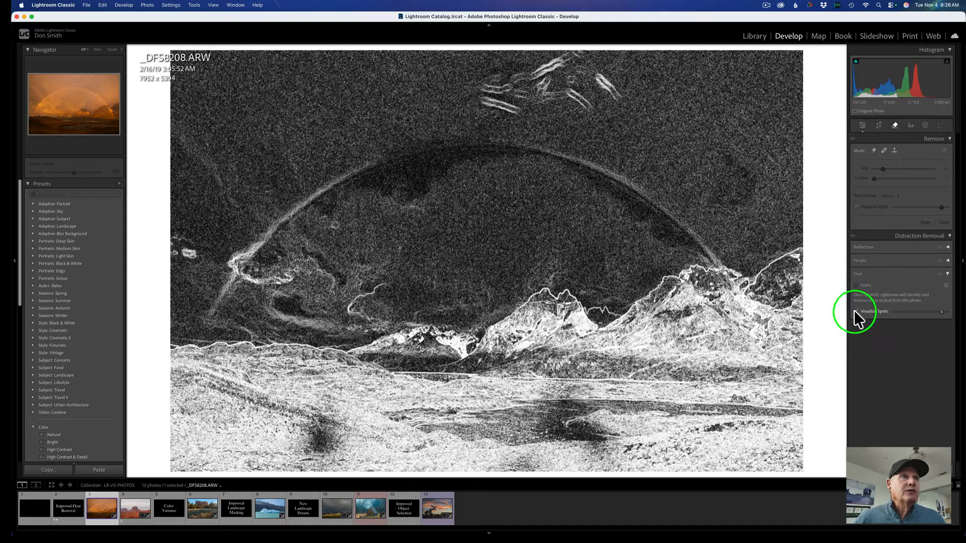
left_click(855, 311)
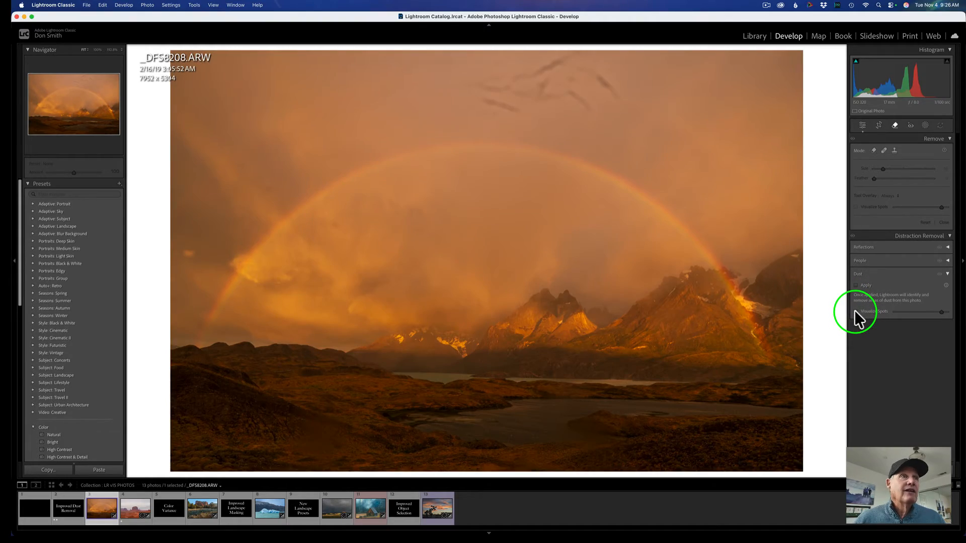
left_click(855, 311)
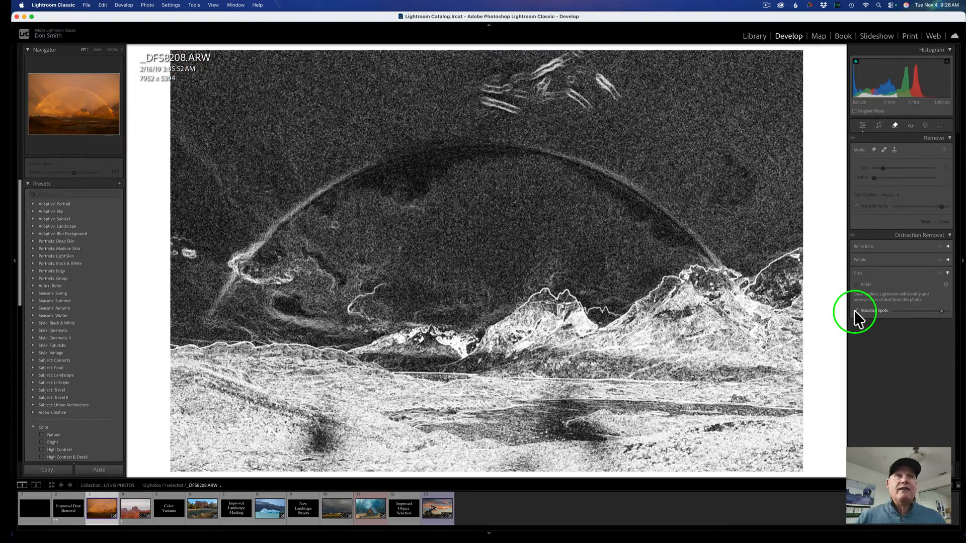
left_click_drag(941, 311, 943, 311)
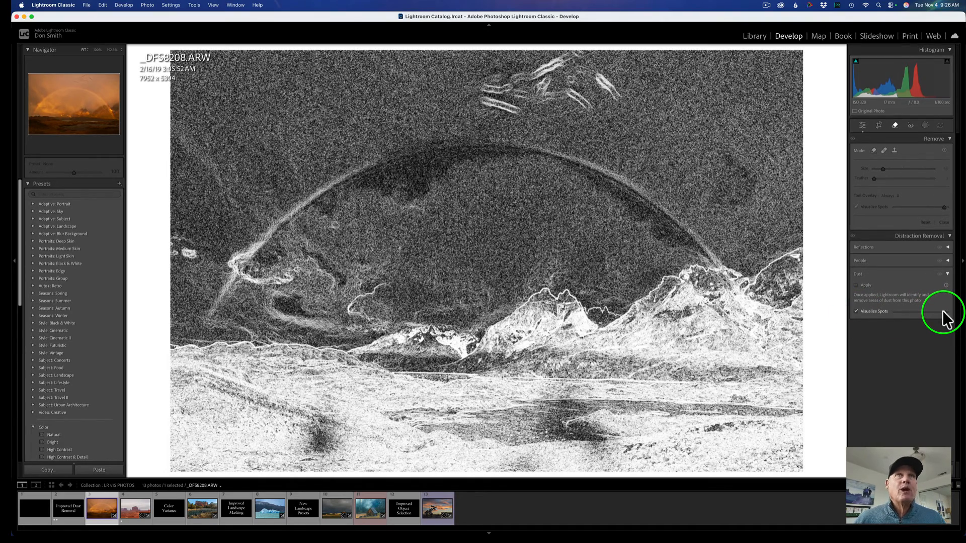
left_click(851, 286)
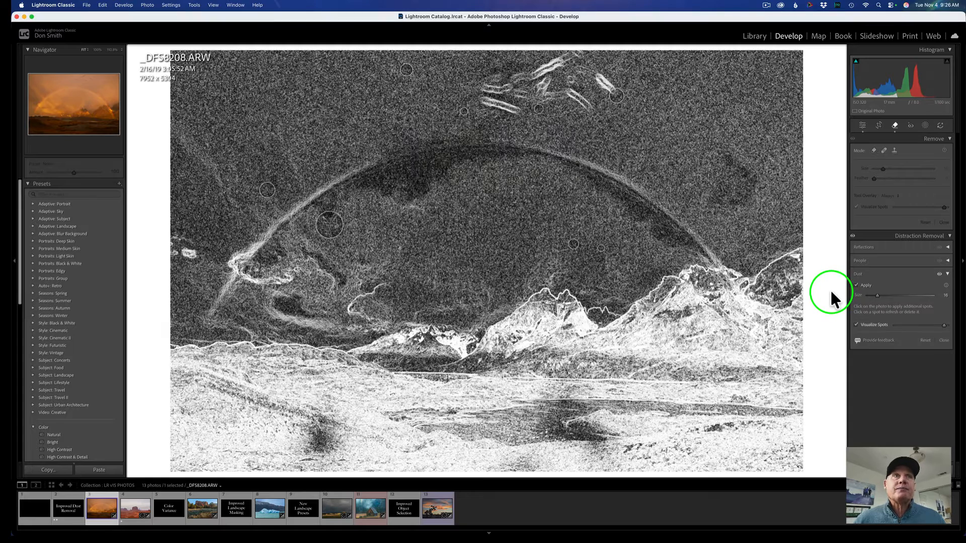
Brush over the bird streaks in the upper sky to remove them, then close the Remove tool.
left_click(884, 151)
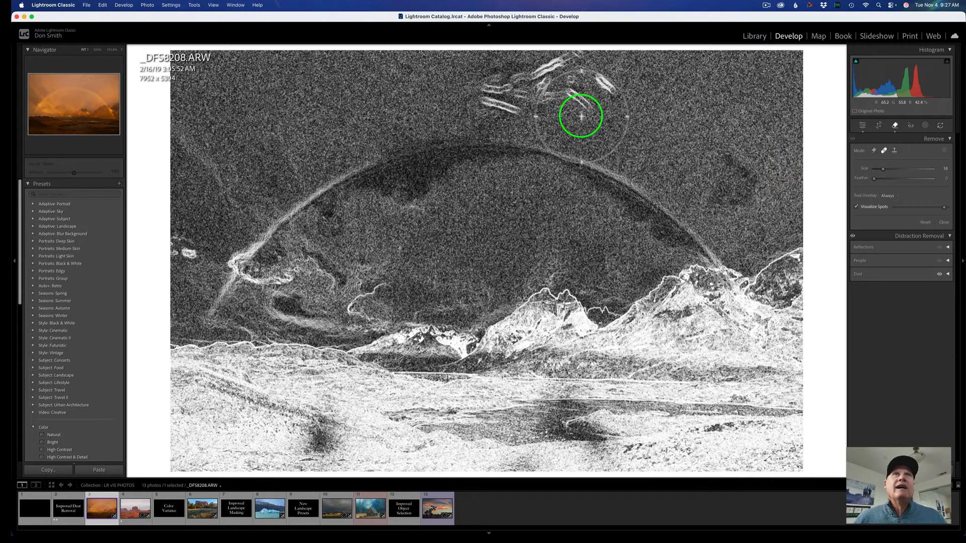
mouse_move(487, 95)
left_mouse_down()
mouse_move(586, 101)
mouse_move(608, 90)
mouse_move(584, 65)
mouse_move(560, 67)
mouse_move(575, 58)
mouse_move(480, 94)
left_mouse_up()
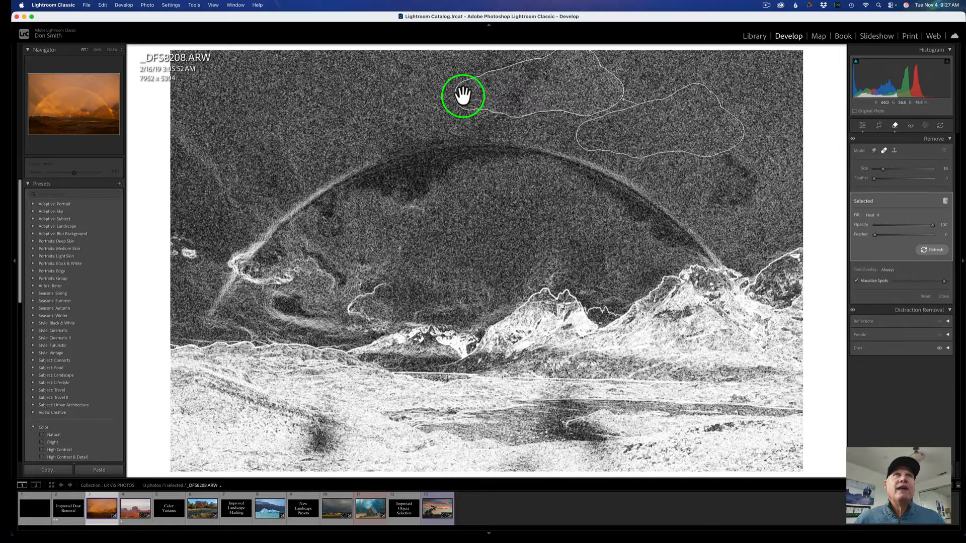
left_click(895, 127)
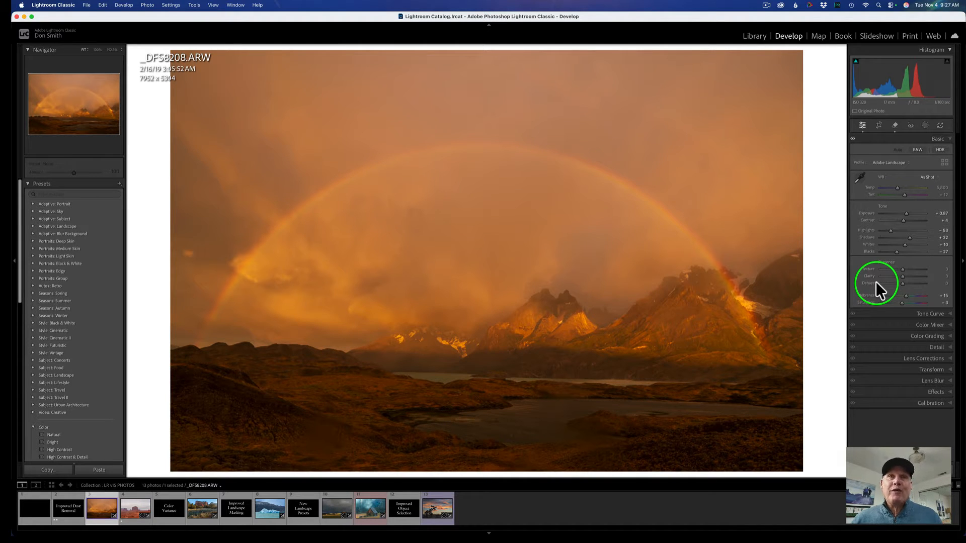
Toggle the before and after views to compare the edited rainbow photo.
key("backslash")
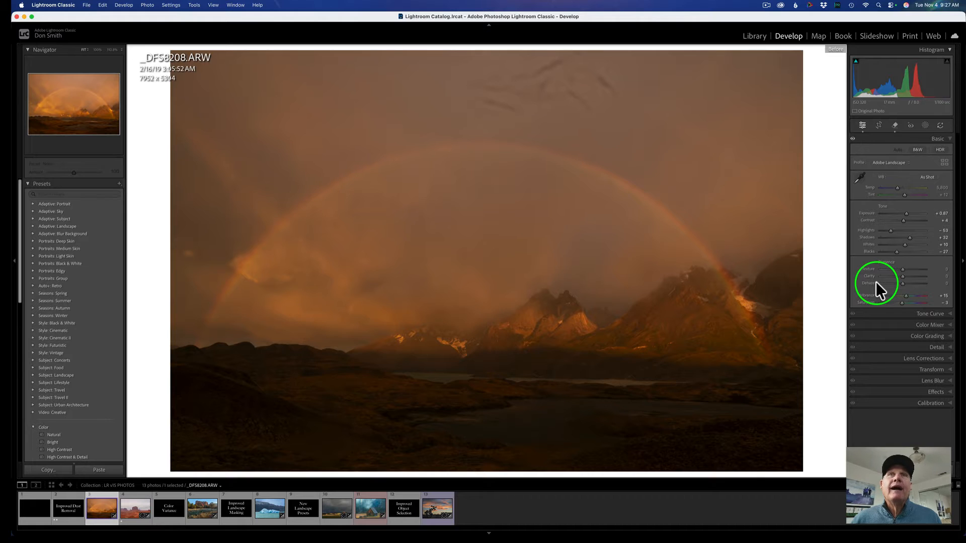
key("backslash")
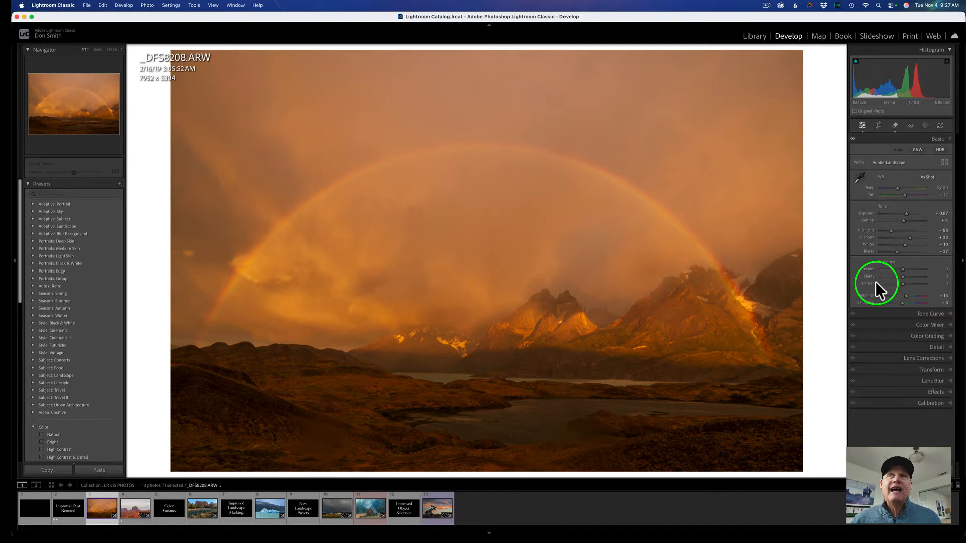
key("backslash")
key("backslash")
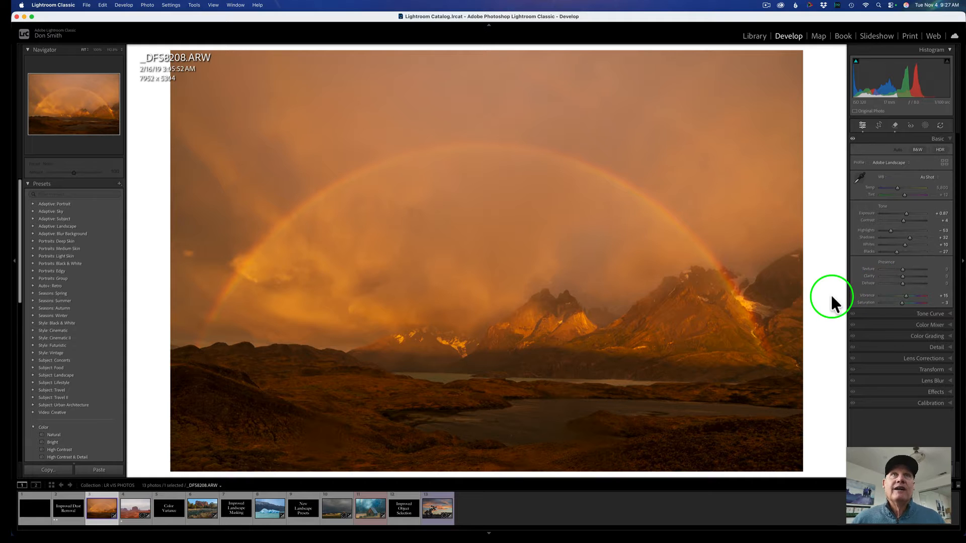
Open the Monument Valley photo from the filmstrip and reset its develop settings.
left_click(131, 509)
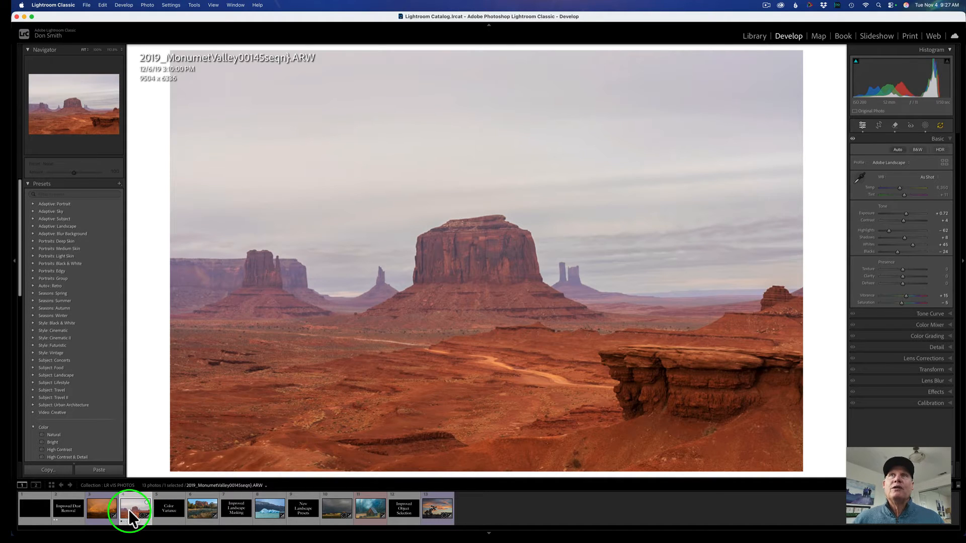
left_click(926, 470)
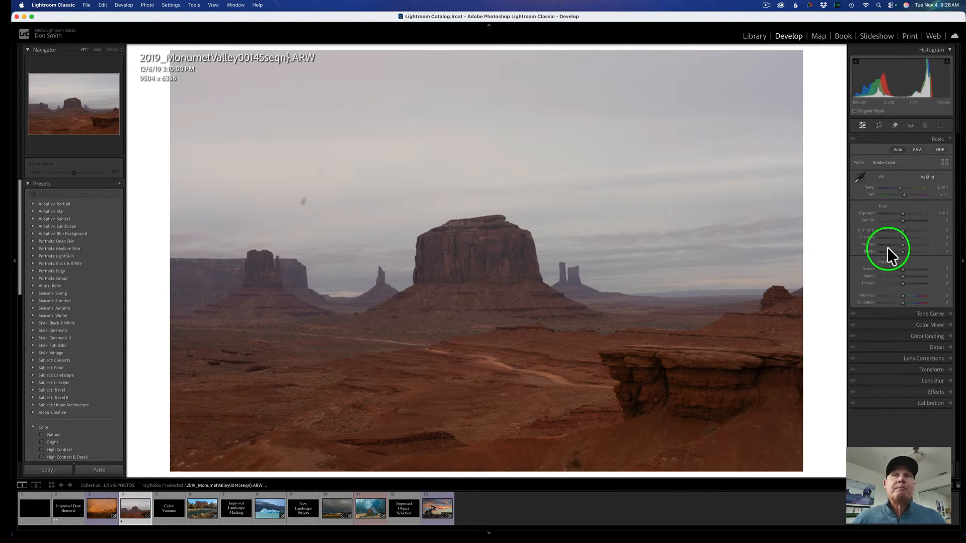
Set the profile to Adobe Landscape and apply Auto tone settings.
left_click(886, 162)
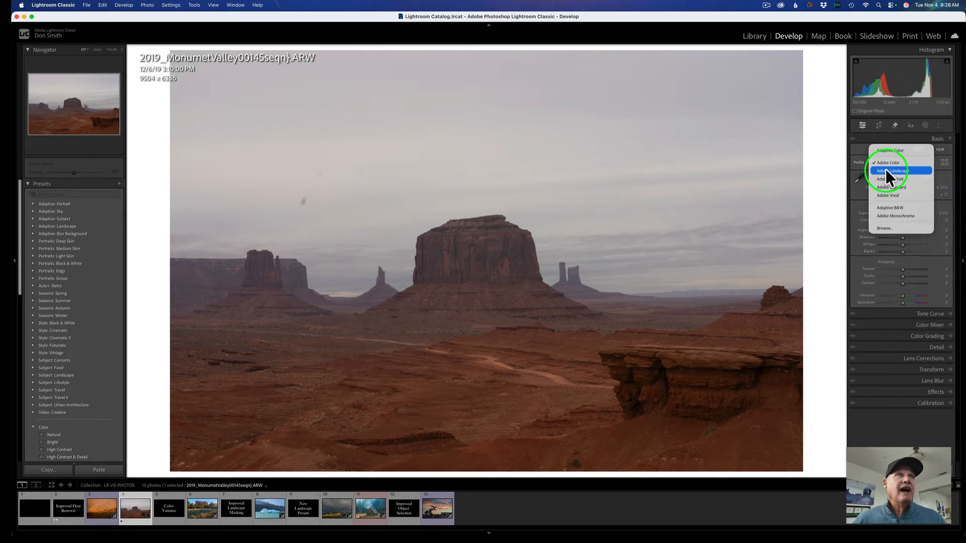
left_click(884, 170)
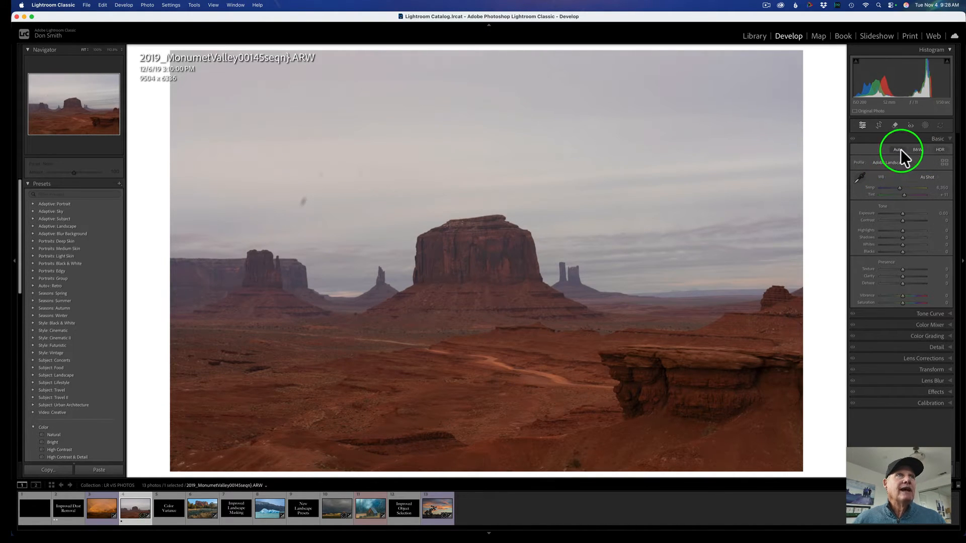
left_click(898, 150)
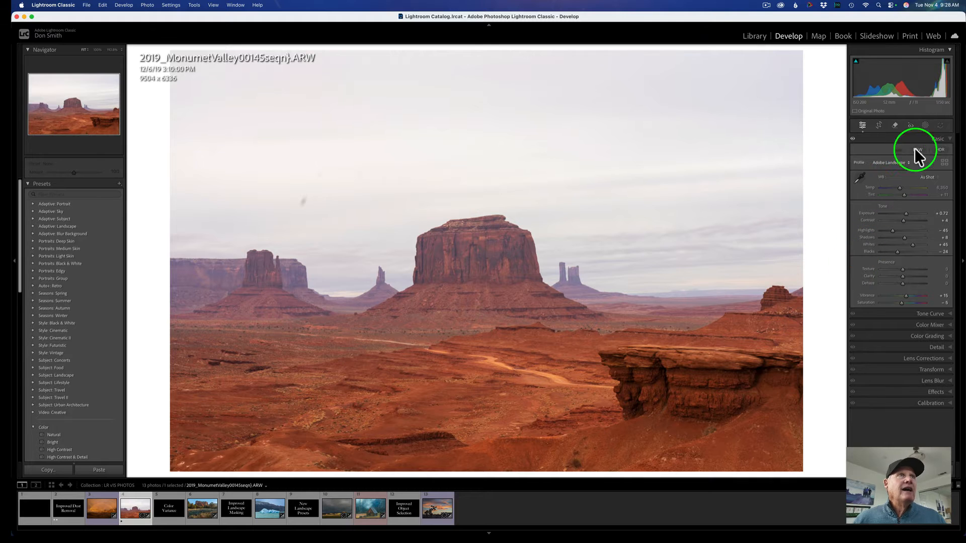
Open the Remove tool, apply automatic Dust removal, and close the tool.
left_click(895, 126)
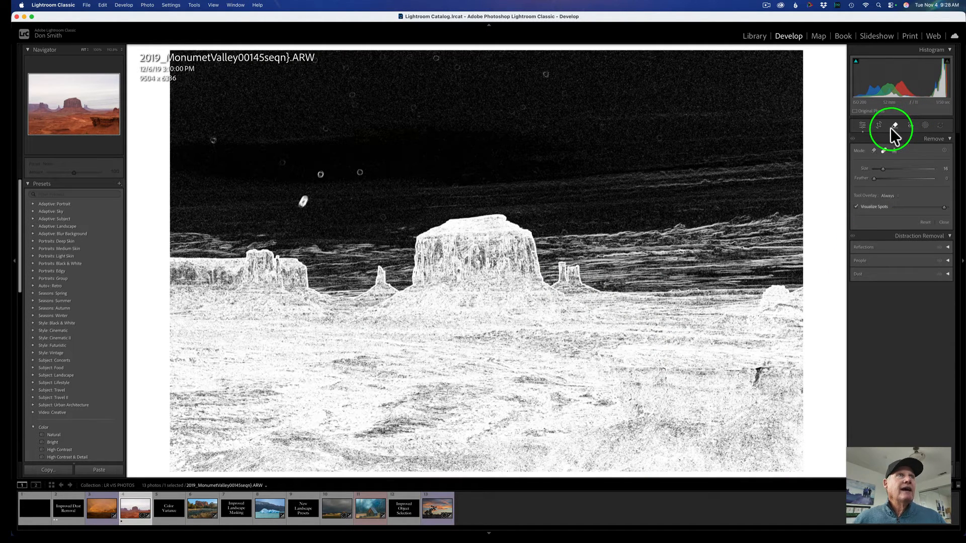
left_click(884, 274)
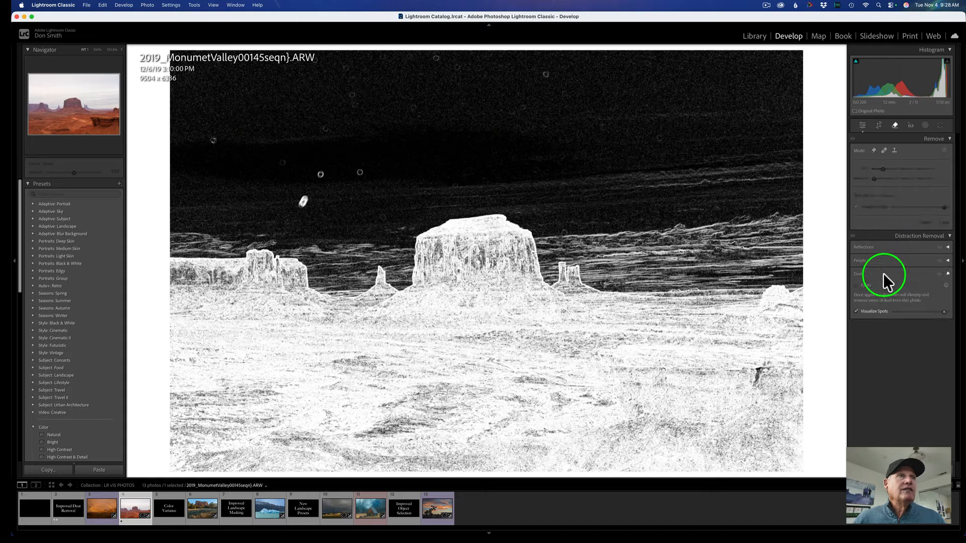
left_click(855, 286)
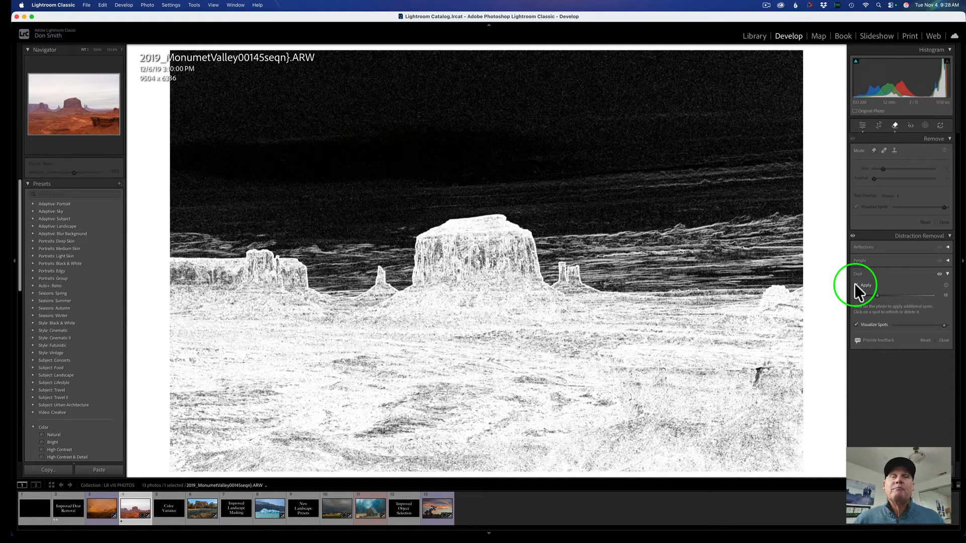
left_click(895, 126)
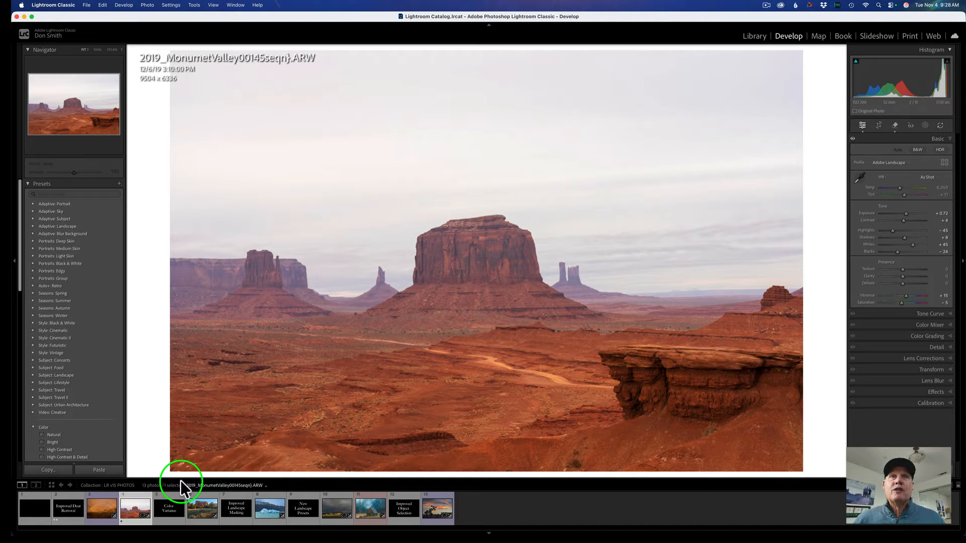
Toggle the before and after views to compare the edited Monument Valley photo.
key("backslash")
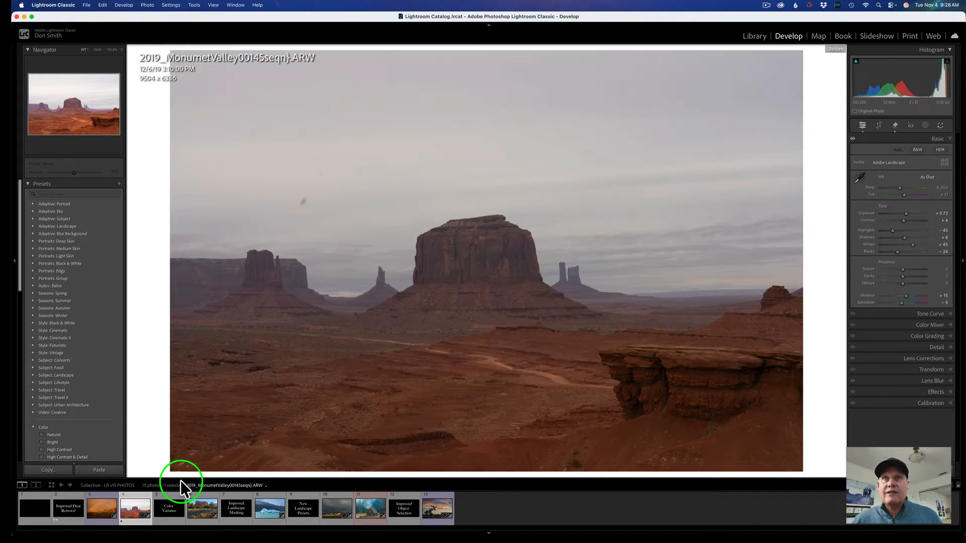
key("backslash")
key("backslash")
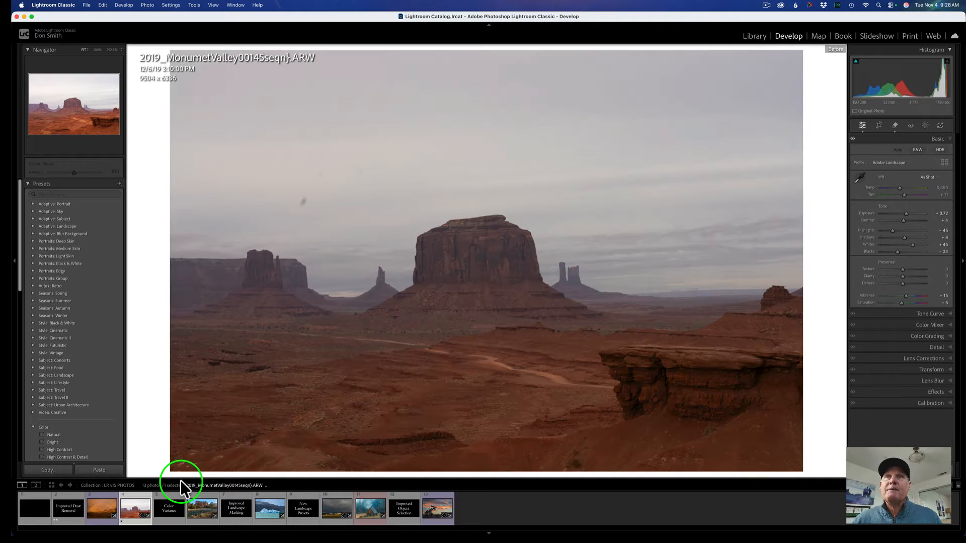
key("backslash")
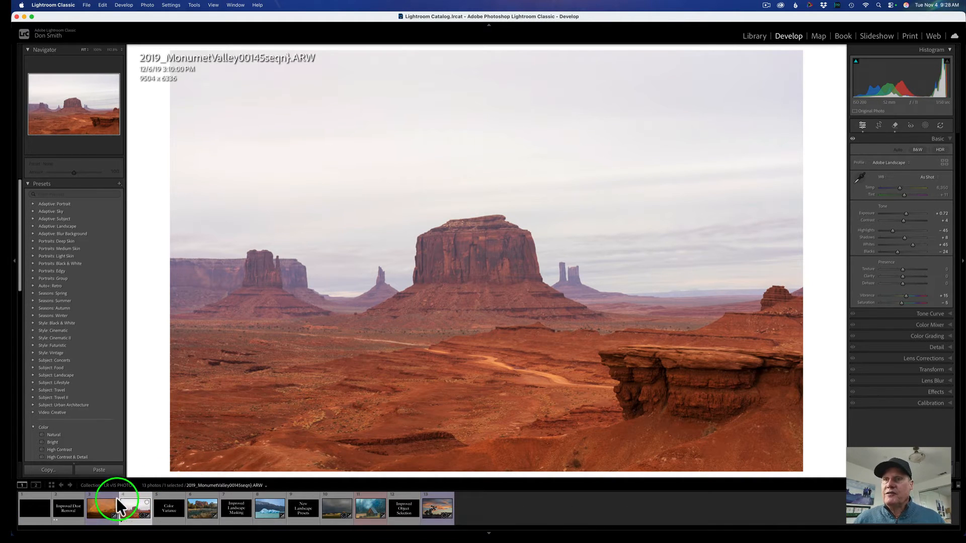
Open the Sedona photo _DSC3245.ARW after the Color Variance slide and reset its develop settings.
left_click(173, 509)
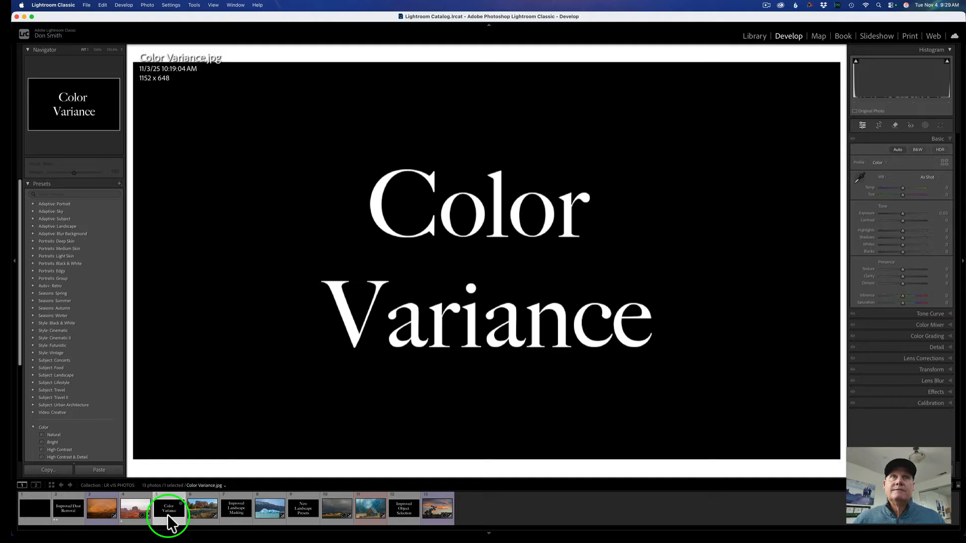
left_click(203, 510)
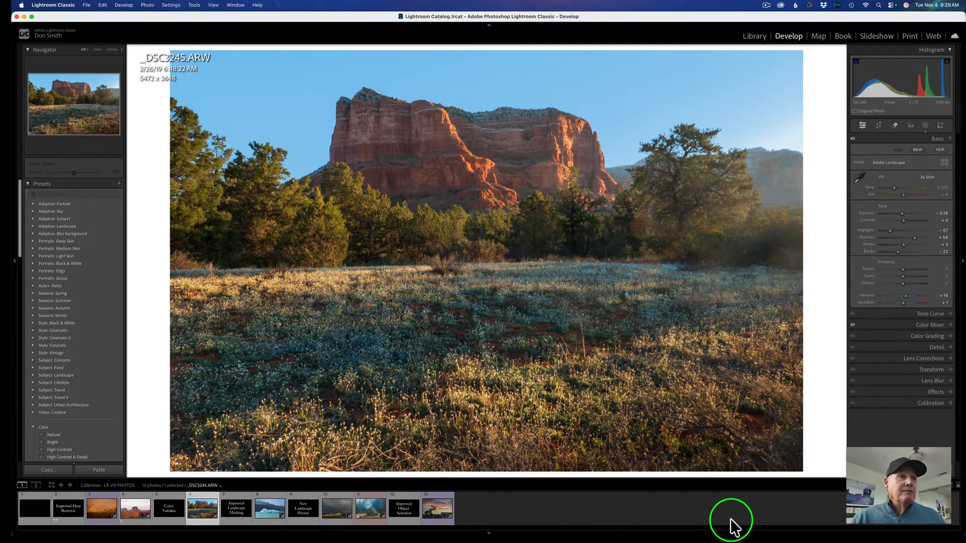
key("super+shift+r")
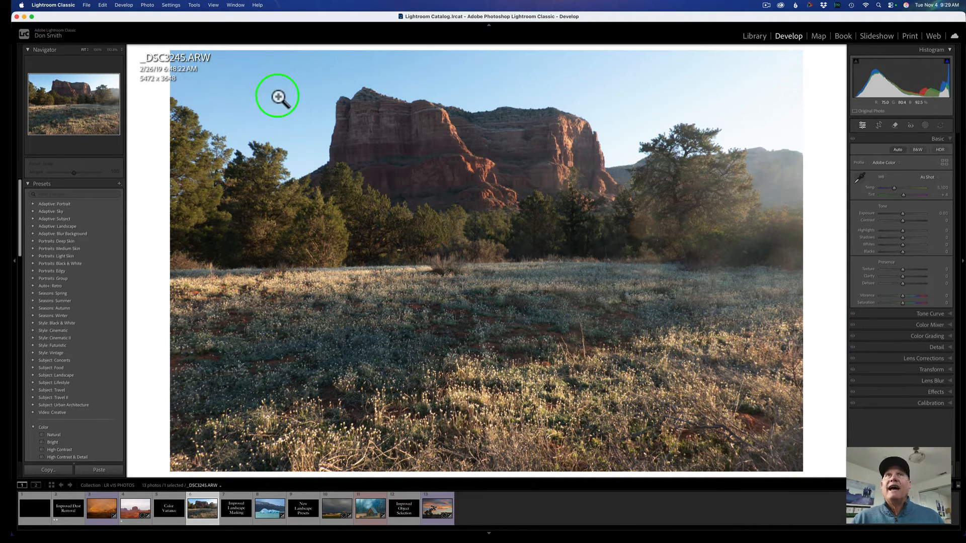
Apply the Adobe Landscape profile and Auto tone to the Sedona photo and compare it with the original.
left_click(887, 159)
left_click(880, 168)
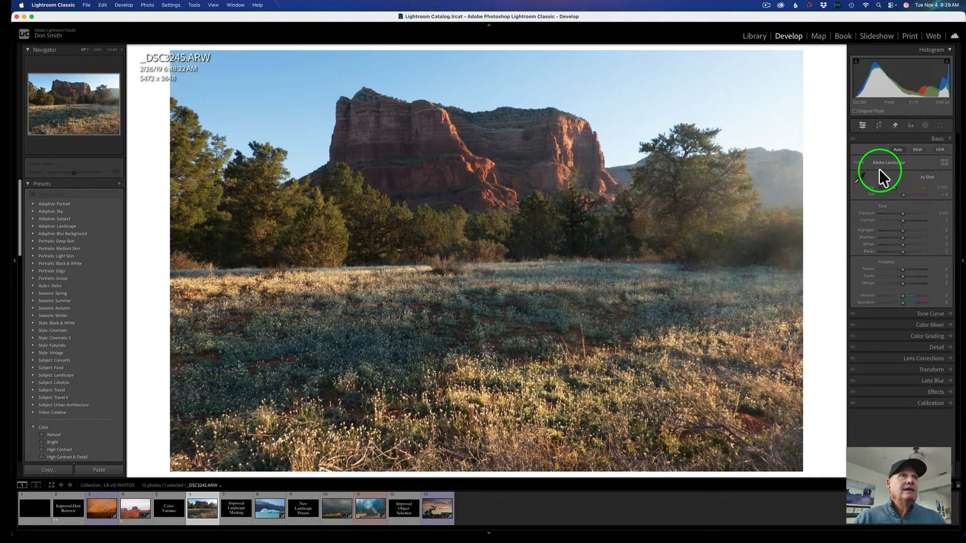
left_click(898, 148)
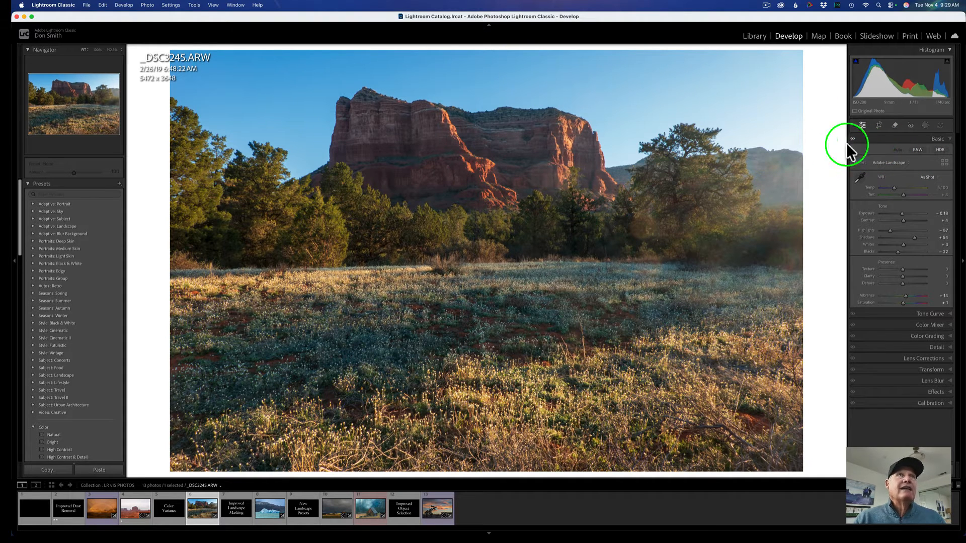
key("backslash")
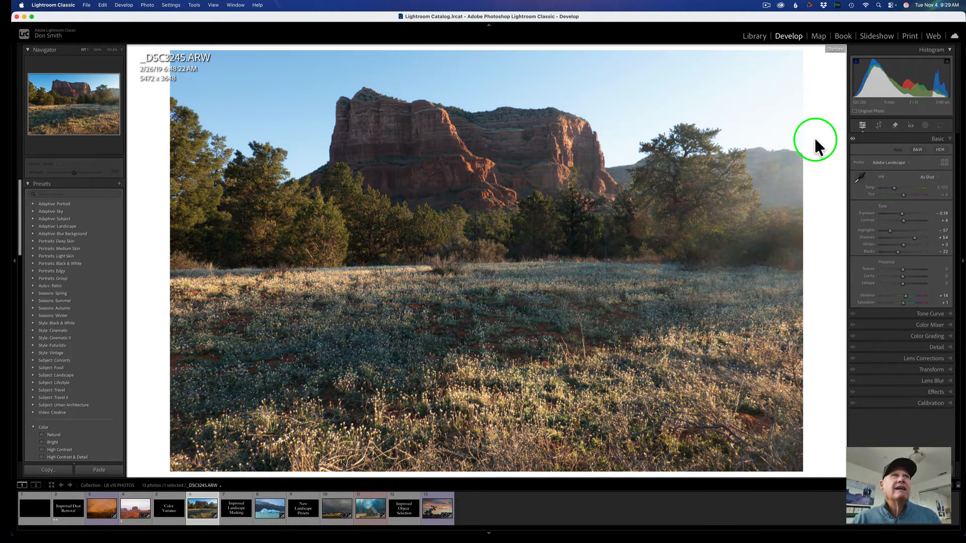
key("backslash")
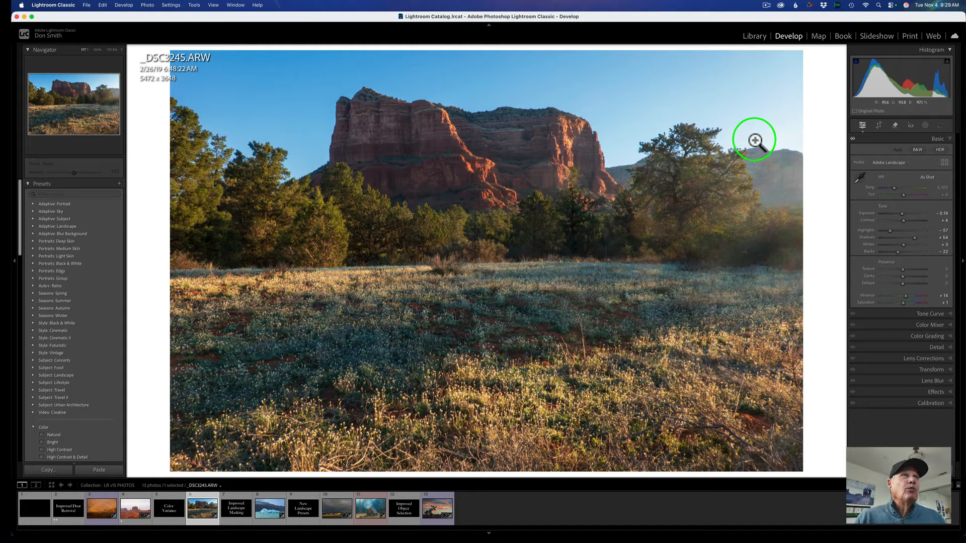
Open the Color Mixer's Point Color mode and sample the blue sky with the Point Color dropper.
left_click(880, 325)
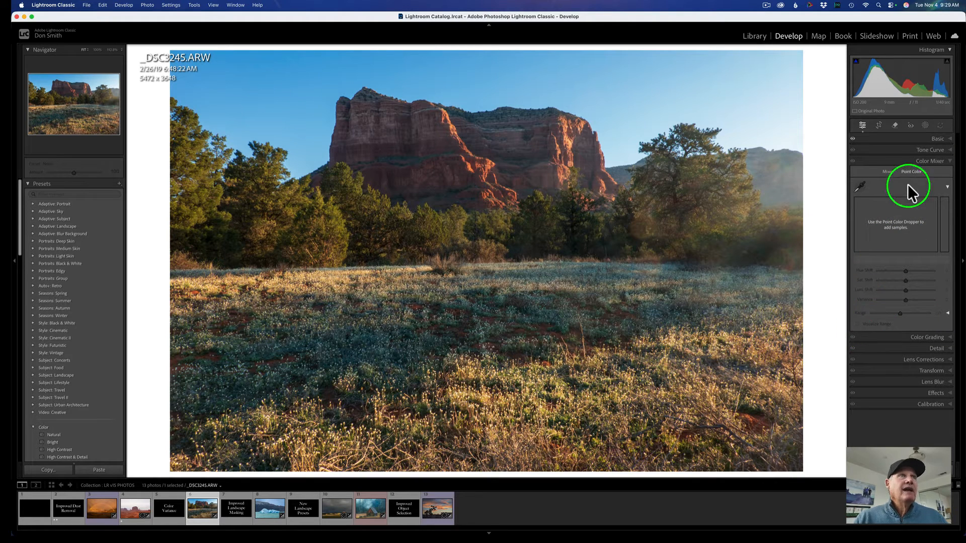
left_click(886, 173)
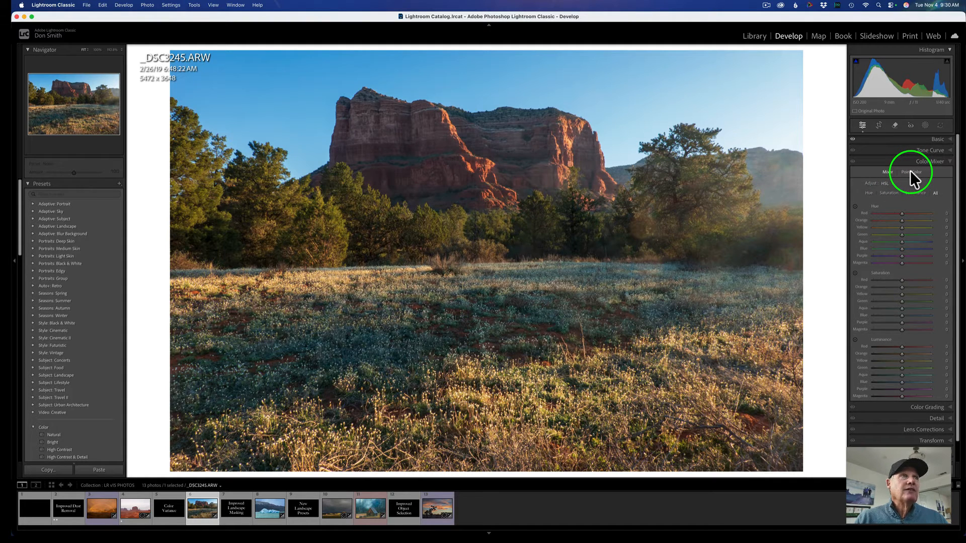
left_click(910, 171)
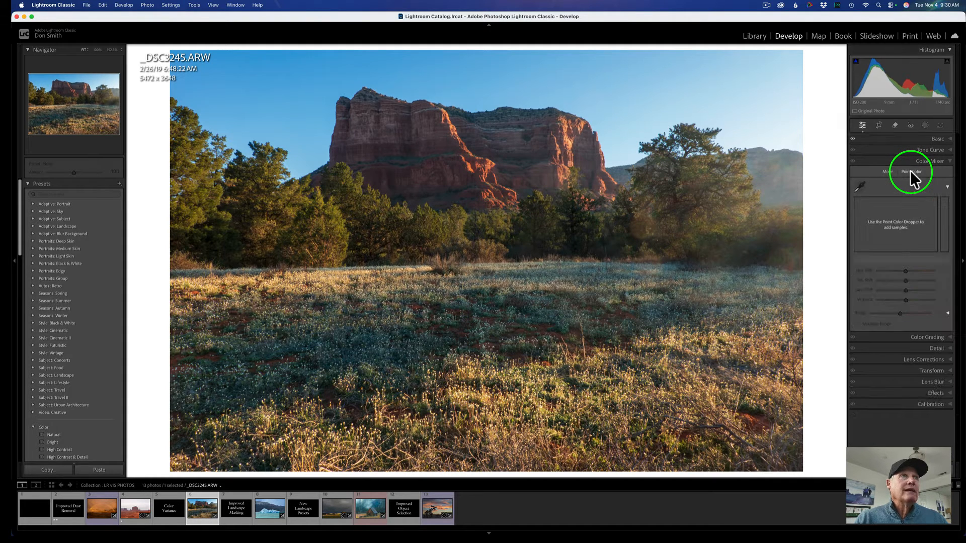
left_click(862, 186)
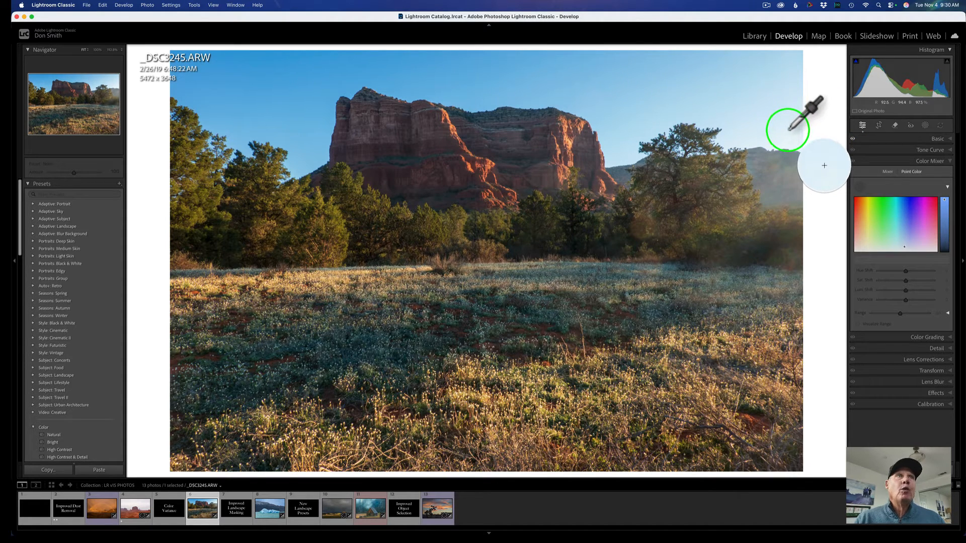
left_click(469, 75)
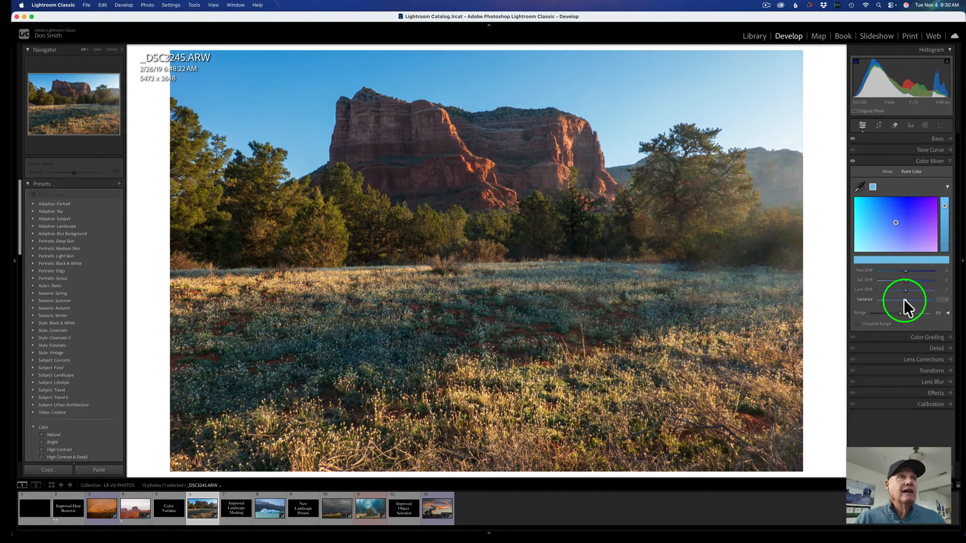
Set the sampled sky color's Variance to -100 and compare the before and after views.
left_click_drag(904, 299, 944, 303)
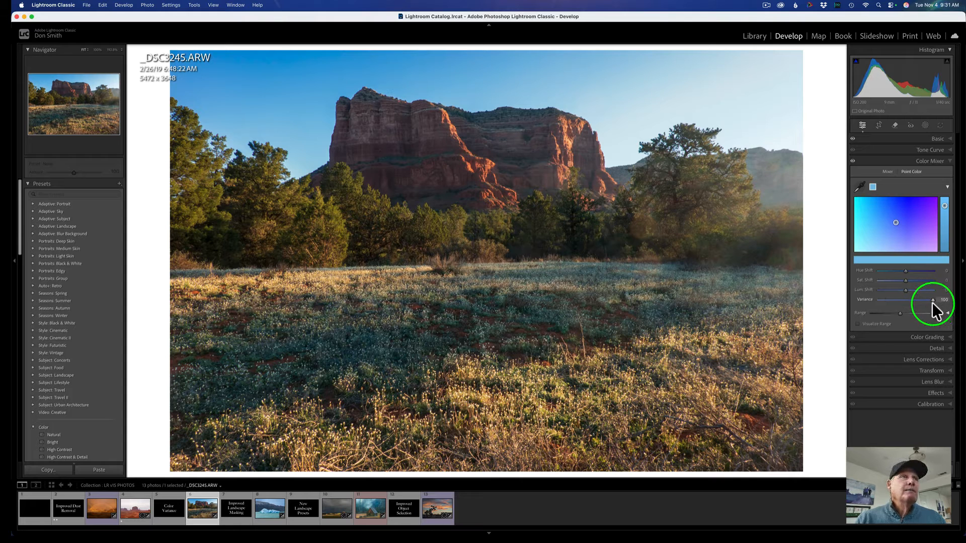
left_click_drag(925, 303, 916, 302)
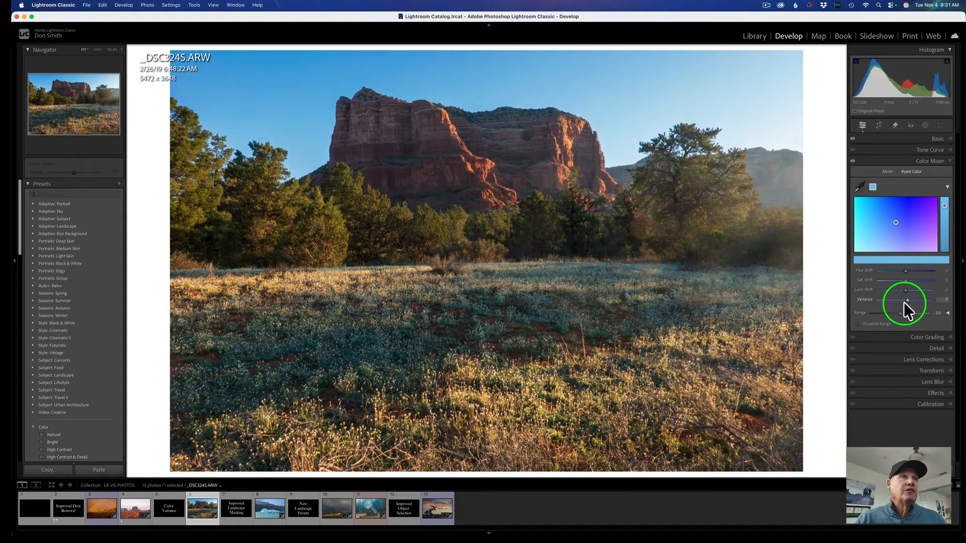
left_click_drag(900, 302, 875, 302)
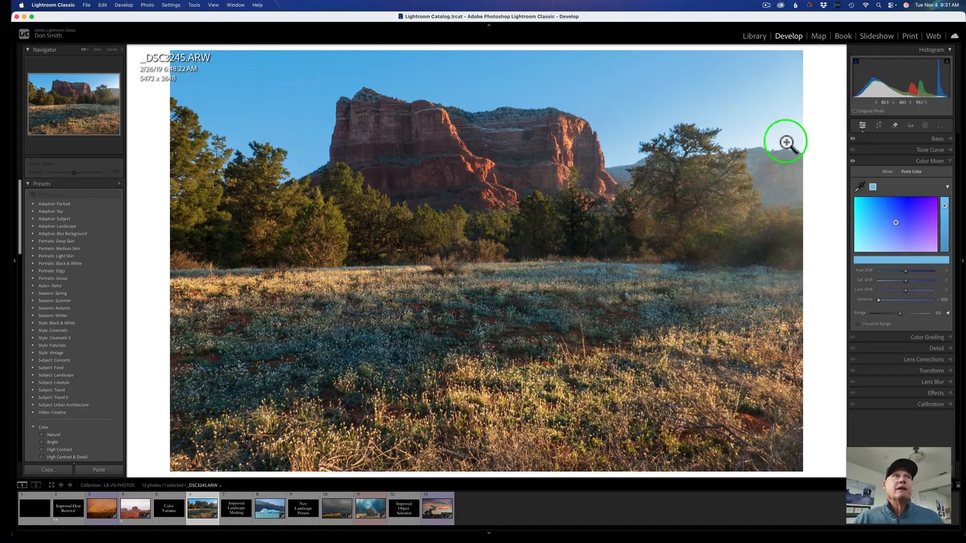
key("backslash")
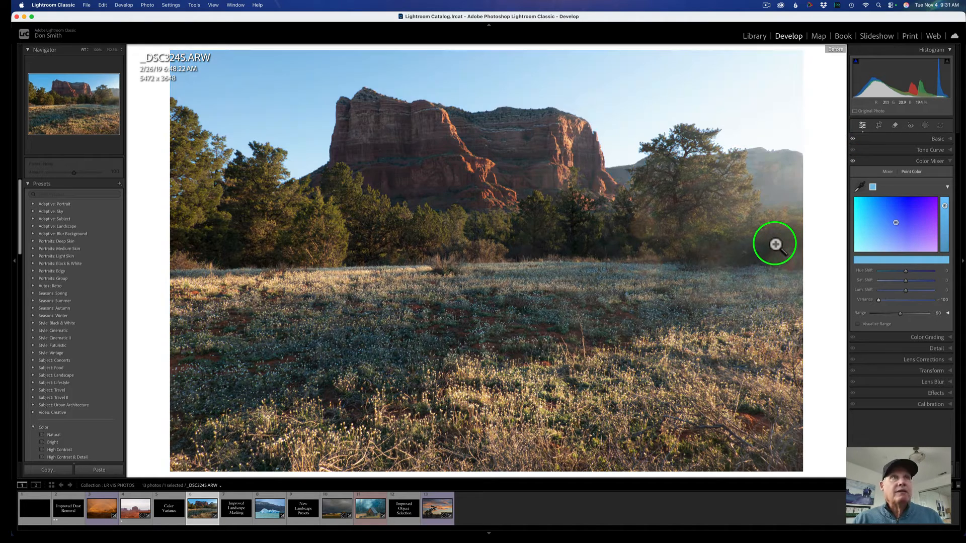
key("backslash")
key("backslash")
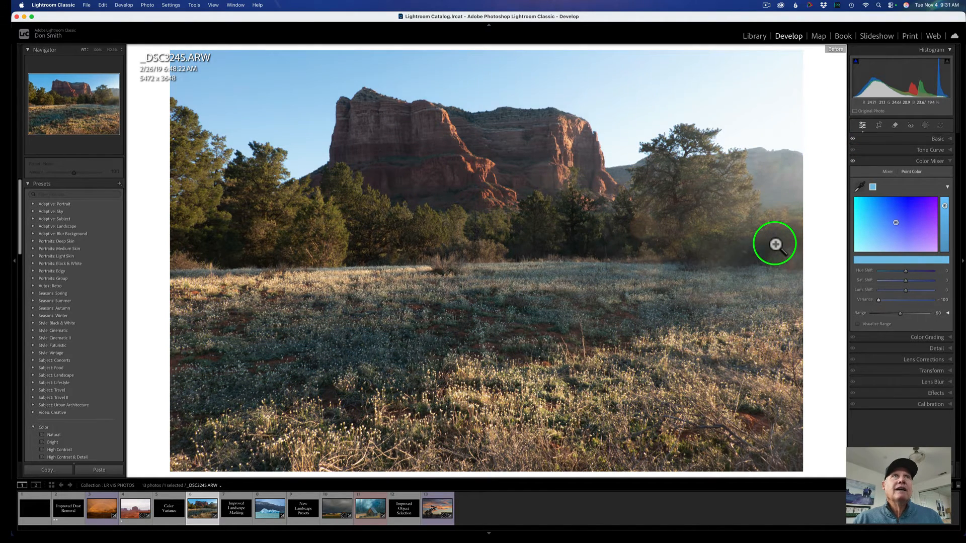
key("backslash")
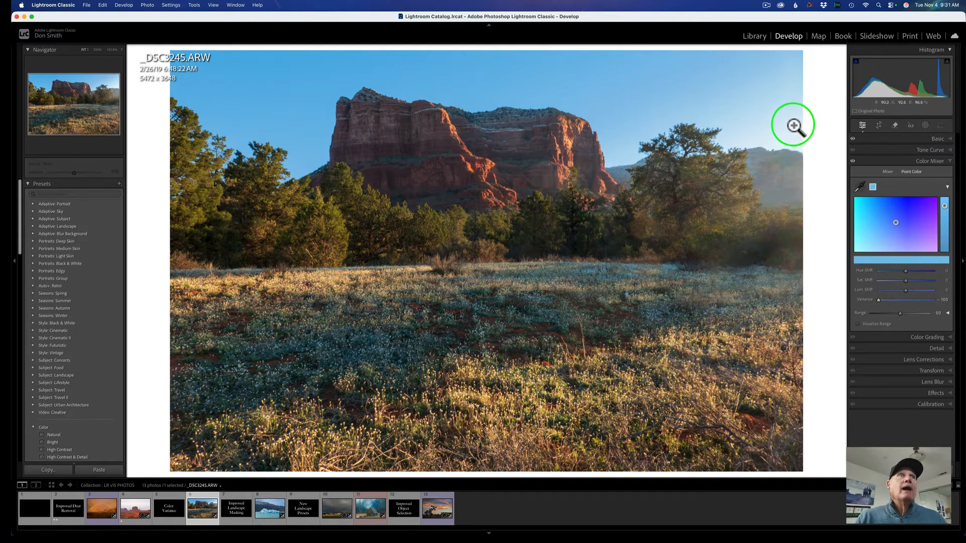
Add a Select Sky mask to the photo.
left_click(925, 125)
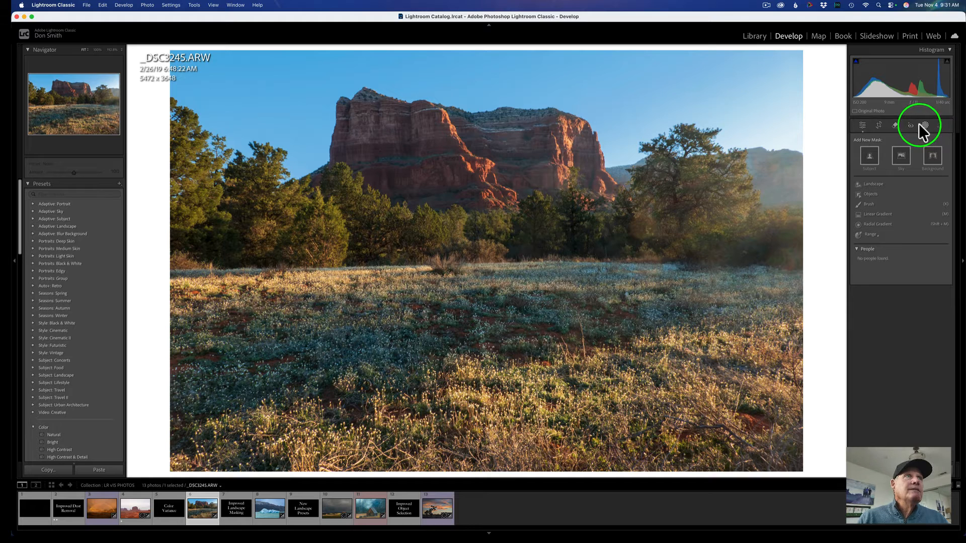
left_click(901, 156)
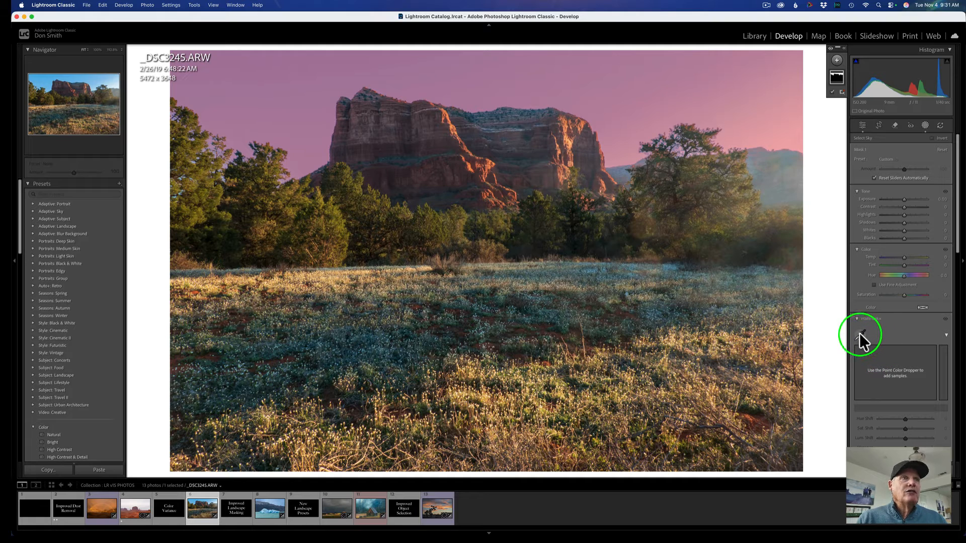
scroll(860, 333, "down", 2)
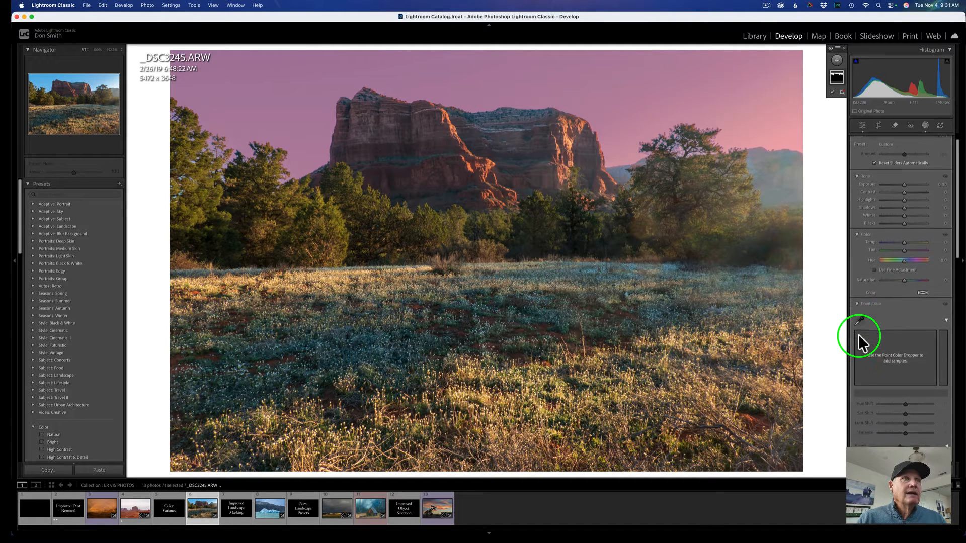
scroll(859, 334, "down", 4)
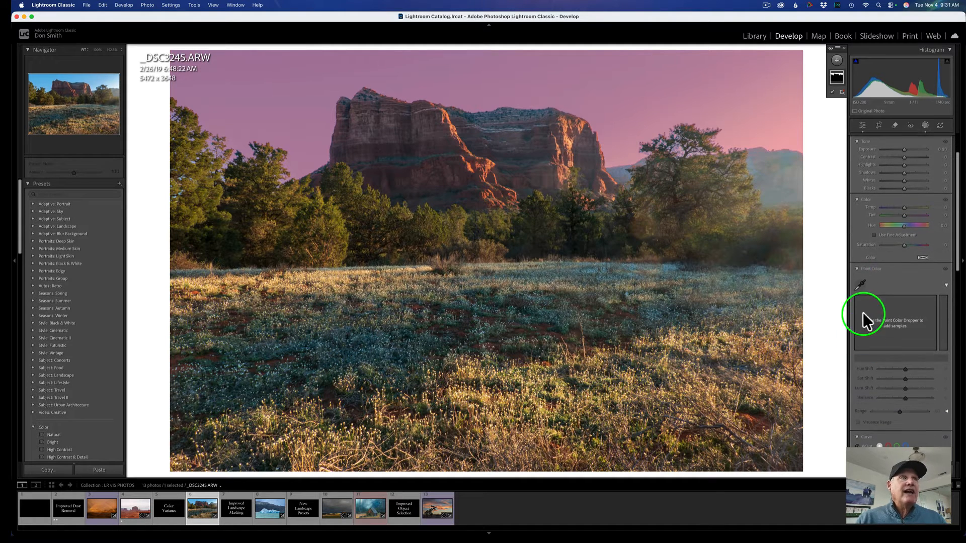
Sample the sky with the mask's Point Color dropper and set its Variance to -100.
left_click(862, 284)
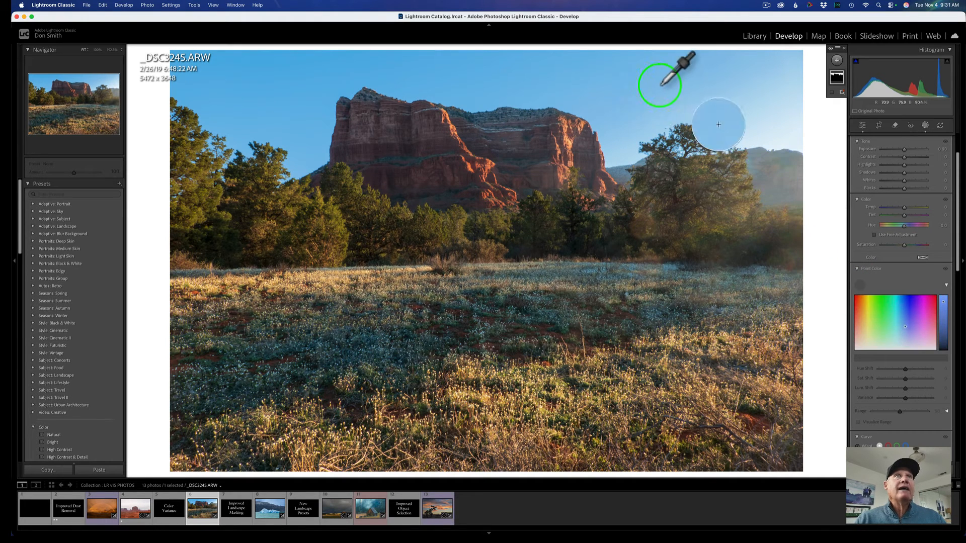
left_click(639, 81)
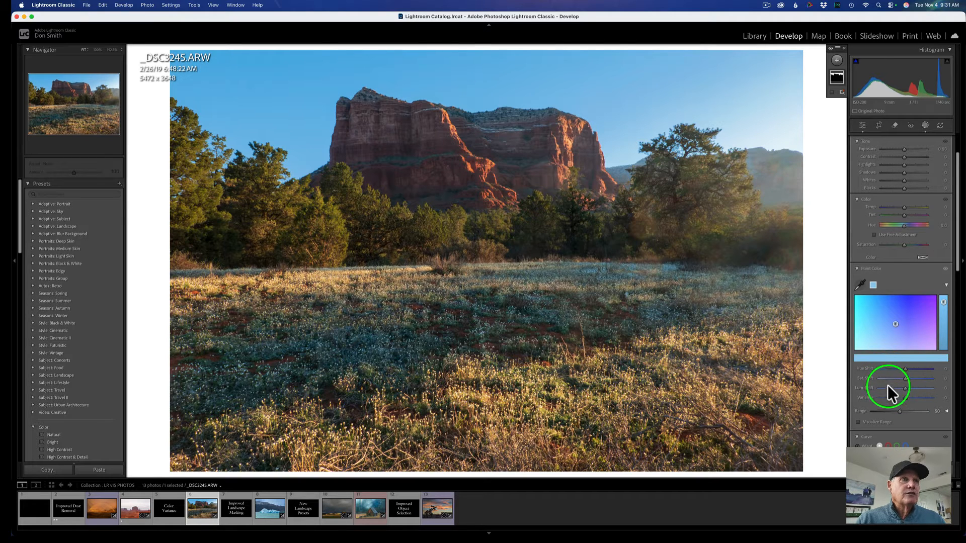
left_click_drag(909, 395, 832, 391)
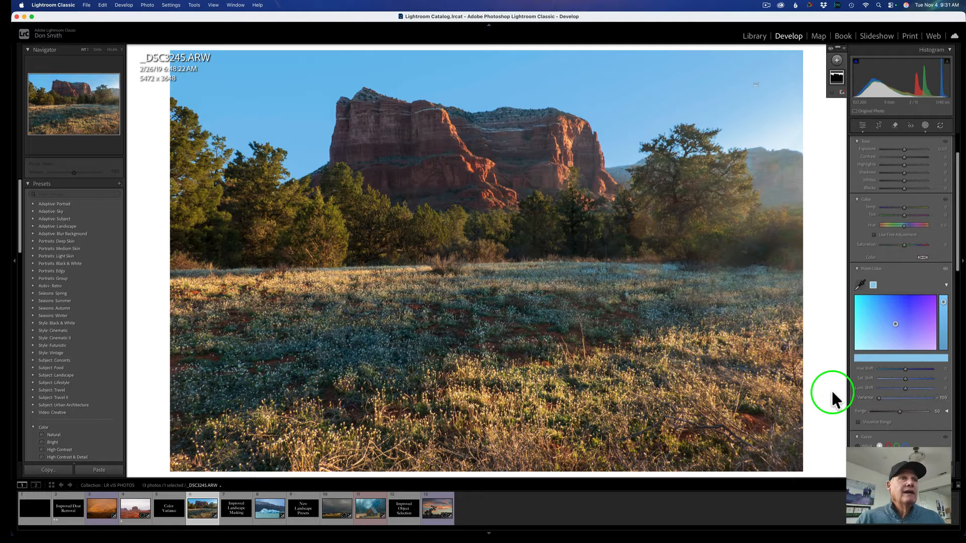
Turn on Visualize Range and expand the mask's point color range options.
left_click(858, 423)
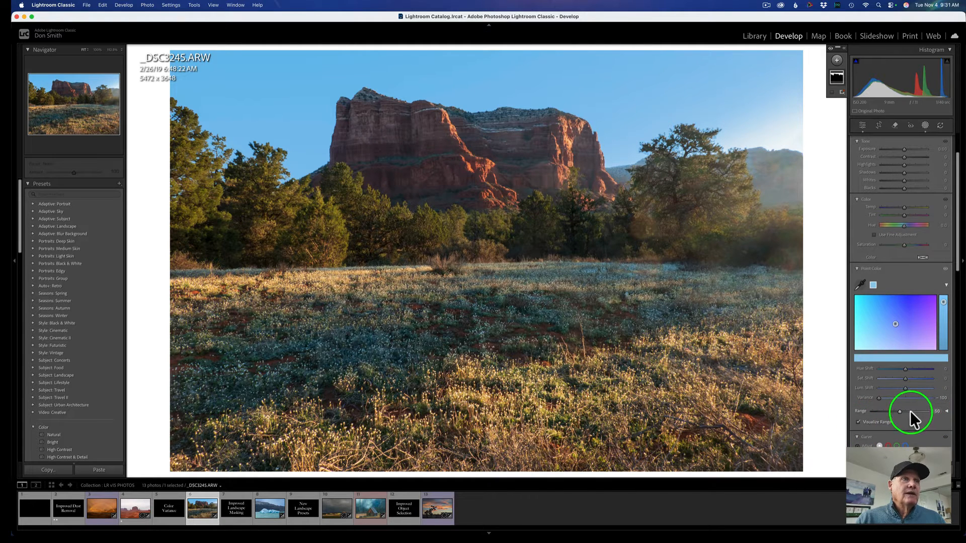
mouse_move(900, 411)
left_mouse_down()
mouse_move(931, 412)
mouse_move(903, 412)
left_mouse_up()
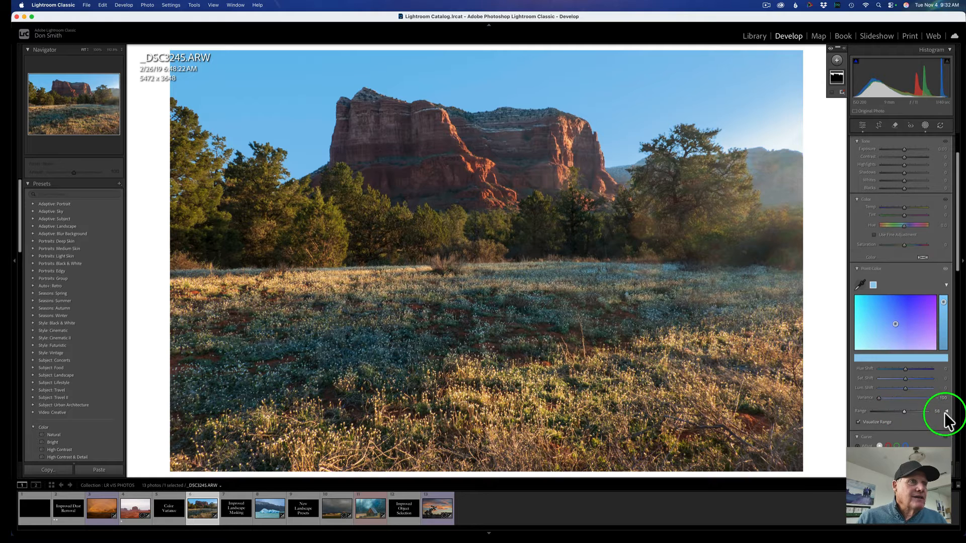
left_click(947, 411)
Adjust the Range slider for the sky mask's sampled point color.
scroll(908, 412, "down", 2)
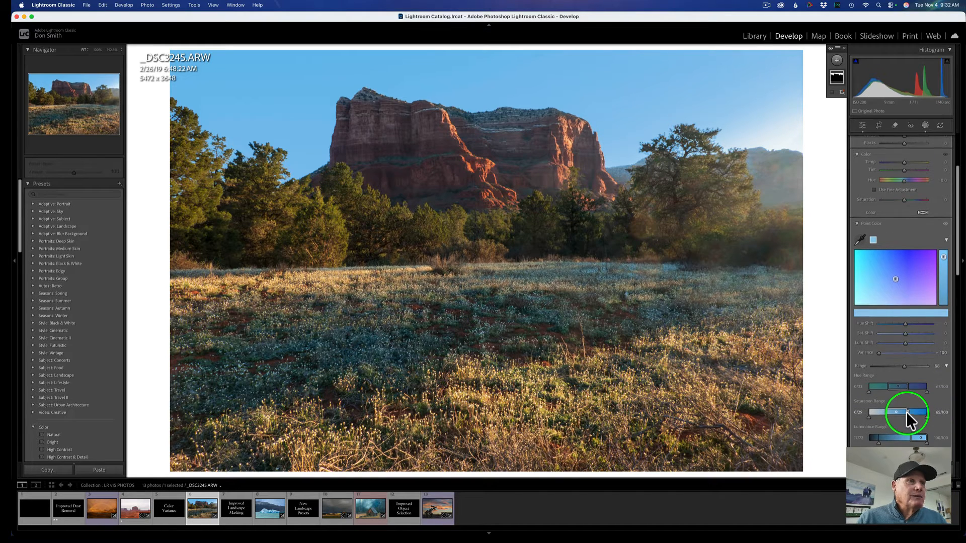
left_click_drag(904, 366, 963, 370)
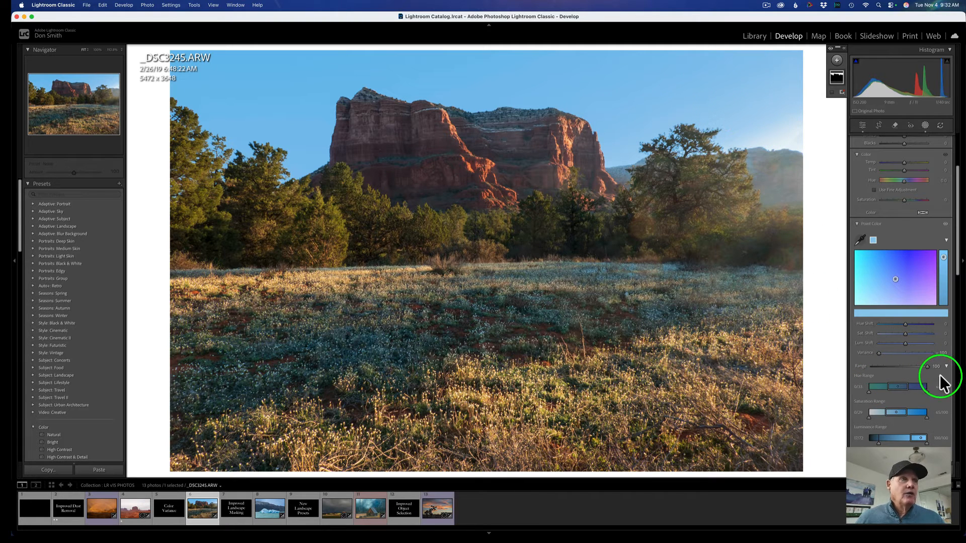
mouse_move(930, 367)
left_mouse_down()
mouse_move(826, 363)
mouse_move(922, 366)
left_mouse_up()
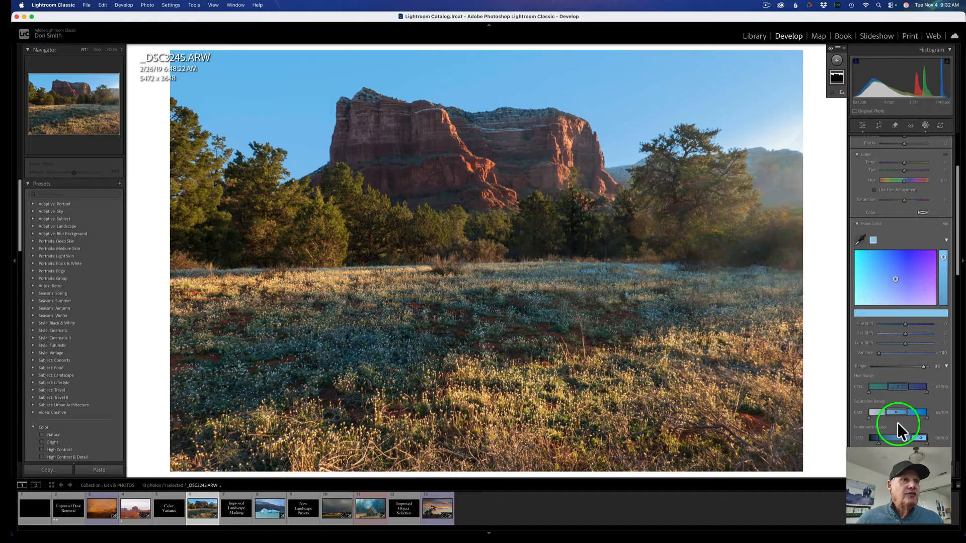
Add a second Select Sky mask and invert it.
scroll(898, 428, "down", 5)
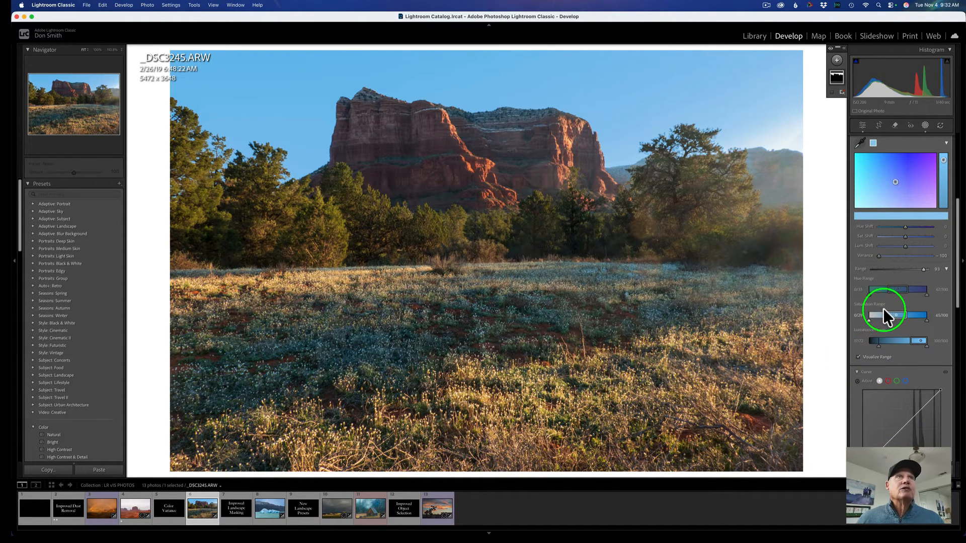
scroll(883, 310, "up", 7)
scroll(883, 315, "up", 1)
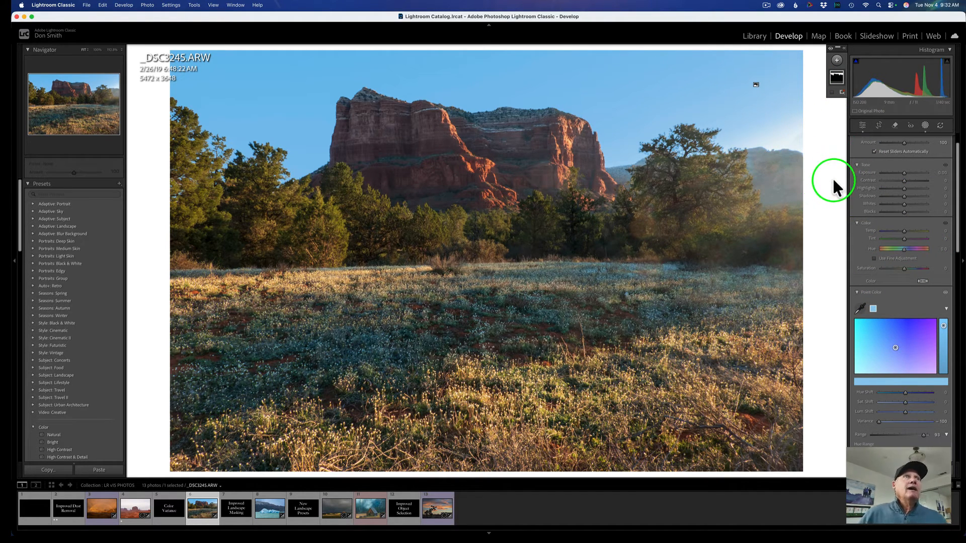
scroll(928, 187, "up", 1)
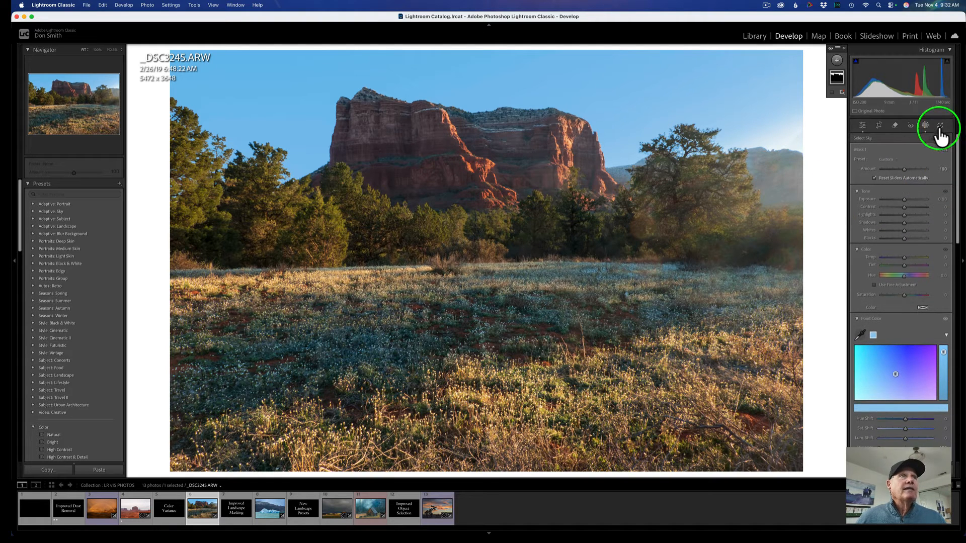
left_click(837, 61)
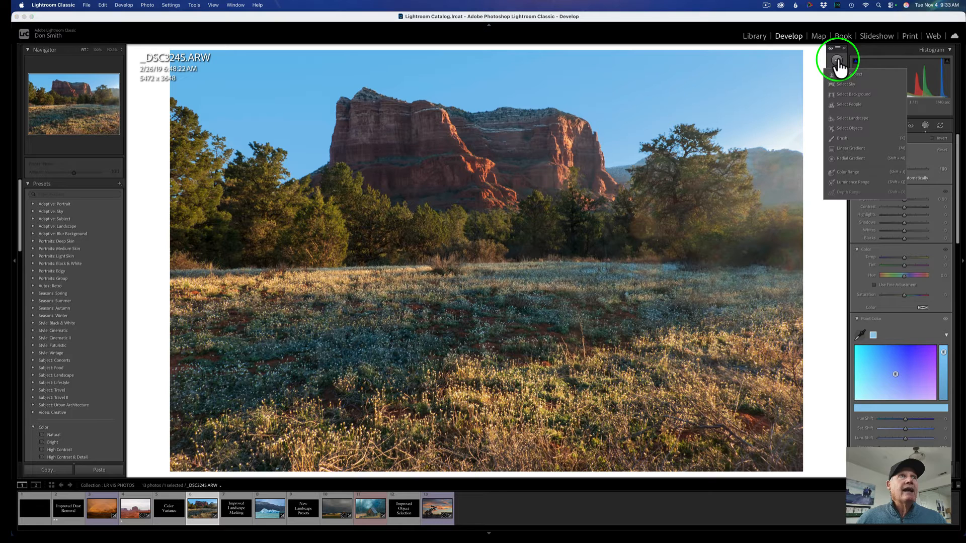
left_click(846, 84)
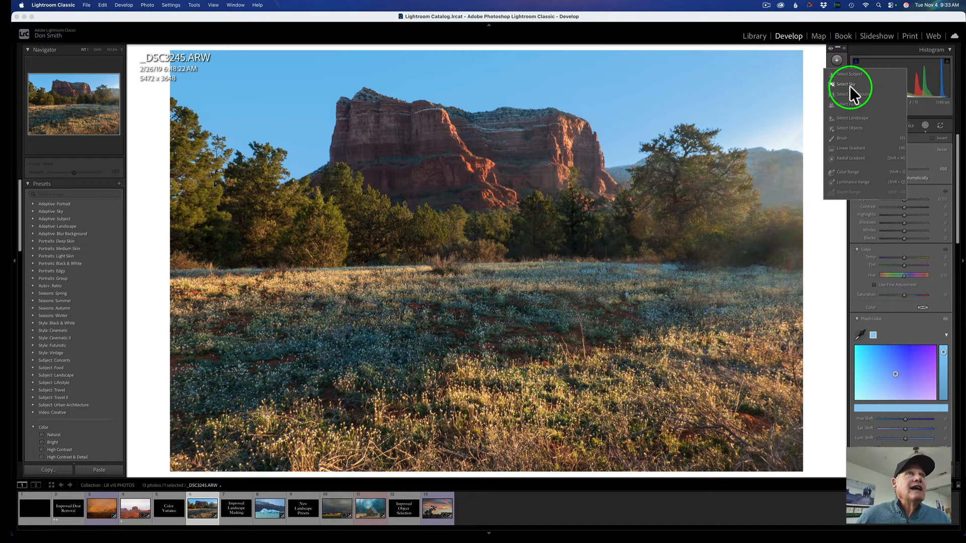
left_click(942, 140)
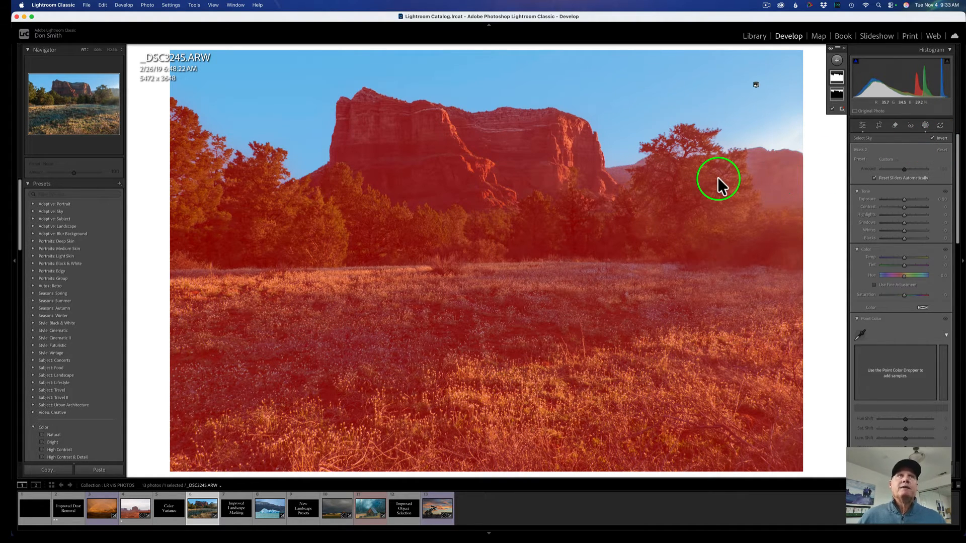
Intersect the inverted sky mask with a linear gradient drawn from the upper right corner toward the center.
right_click(835, 74)
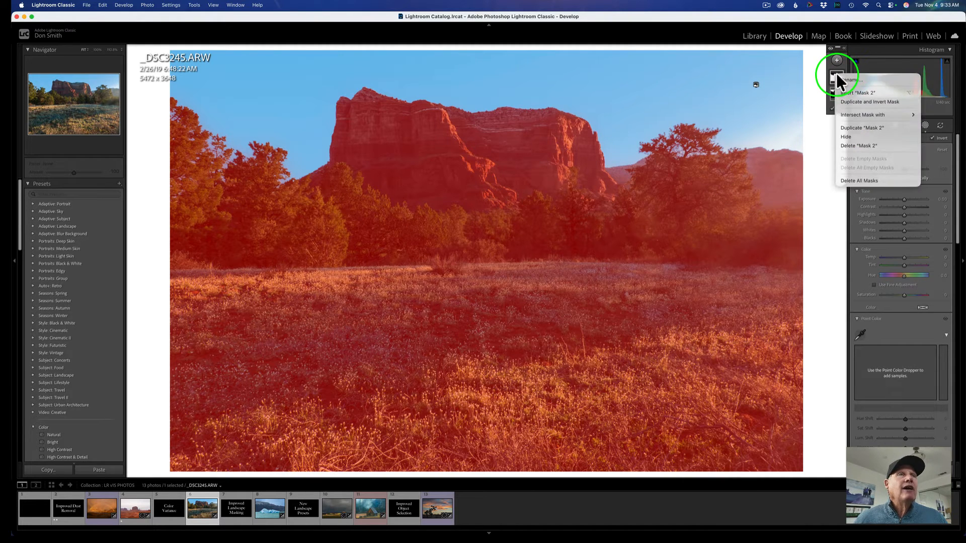
mouse_move(847, 115)
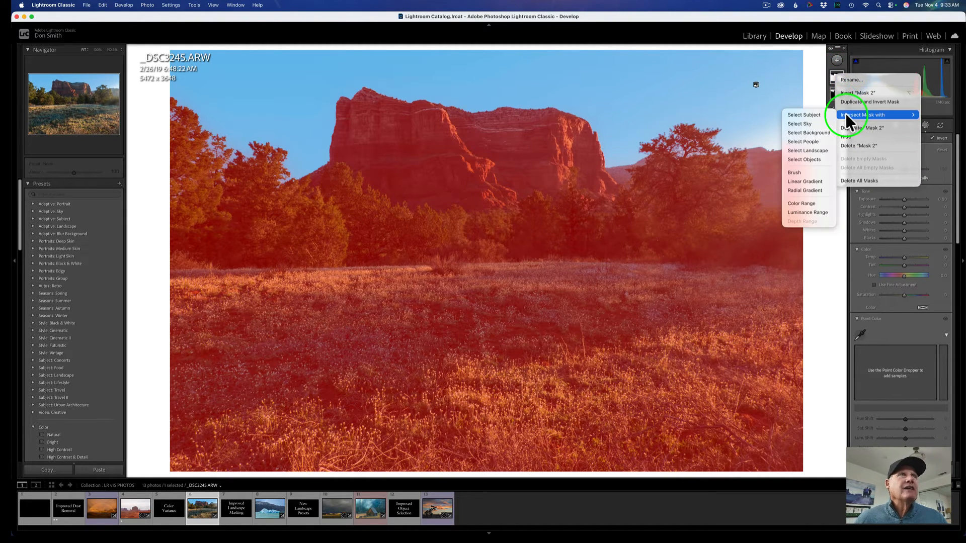
left_click(808, 181)
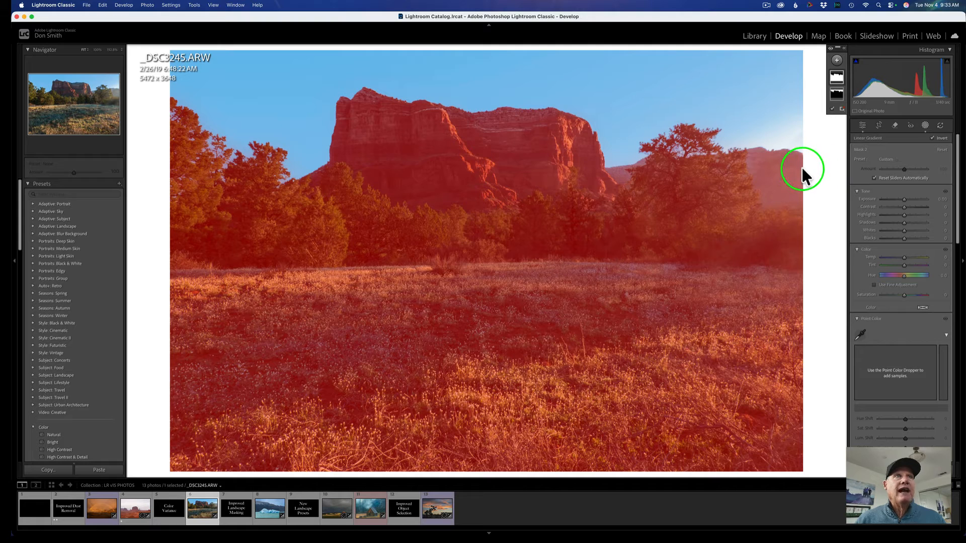
left_click_drag(802, 168, 692, 221)
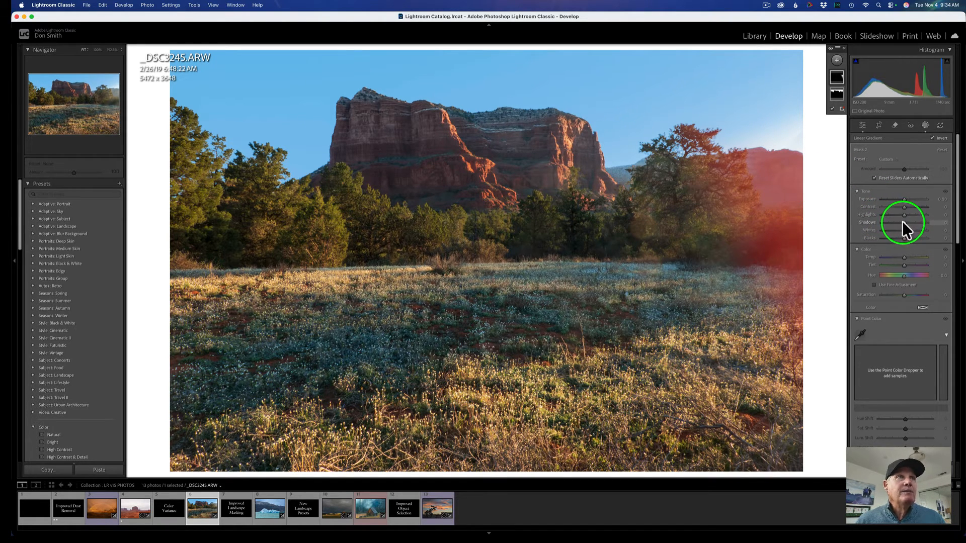
Darken the intersected mask to Exposure -0.27 and Highlights -34, and compare the before and after views.
mouse_move(902, 212)
left_mouse_down()
mouse_move(891, 213)
mouse_move(902, 198)
left_mouse_up()
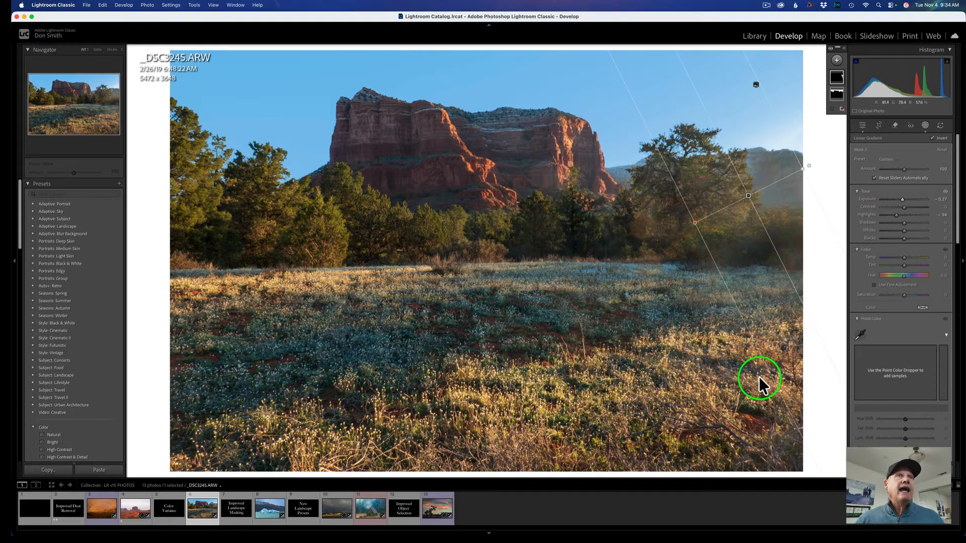
key("backslash")
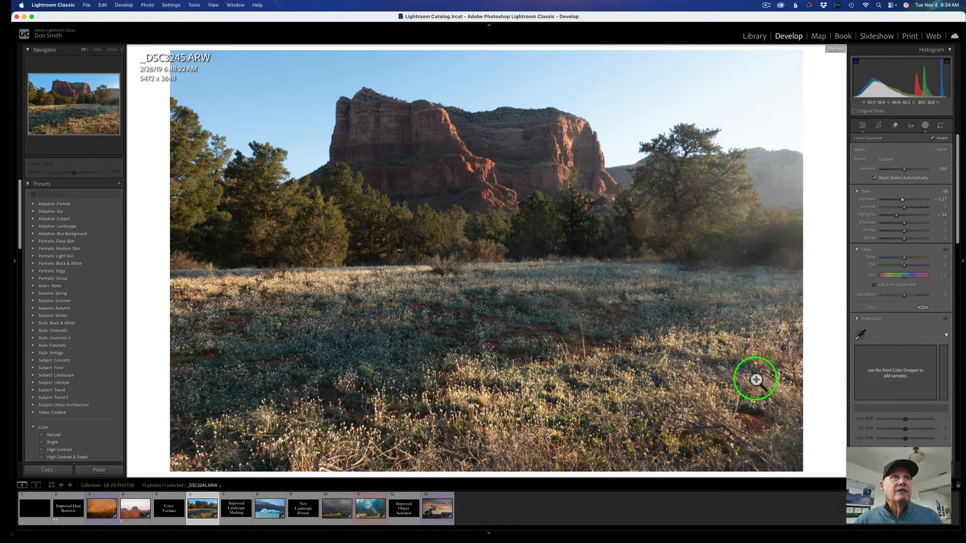
key("backslash")
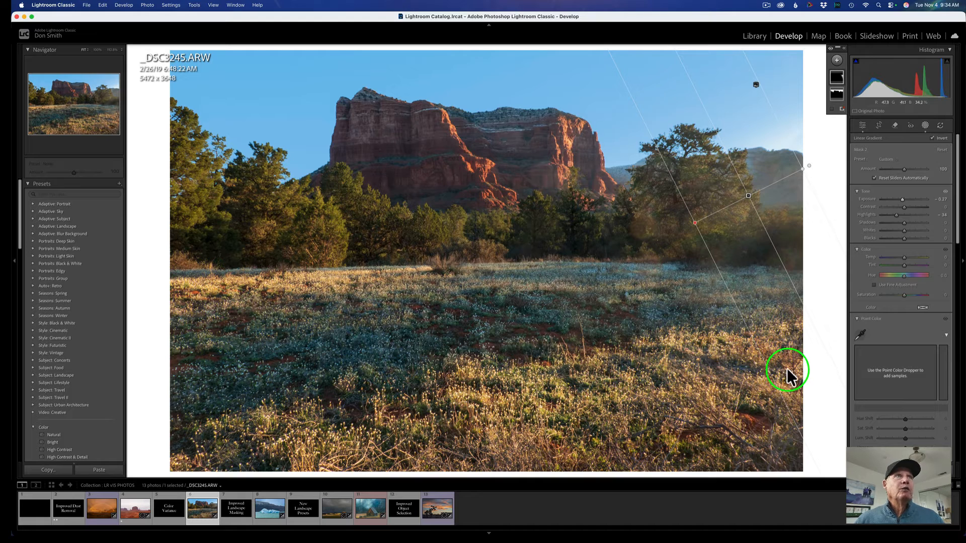
Add another Select Sky mask and invert it.
left_click(837, 60)
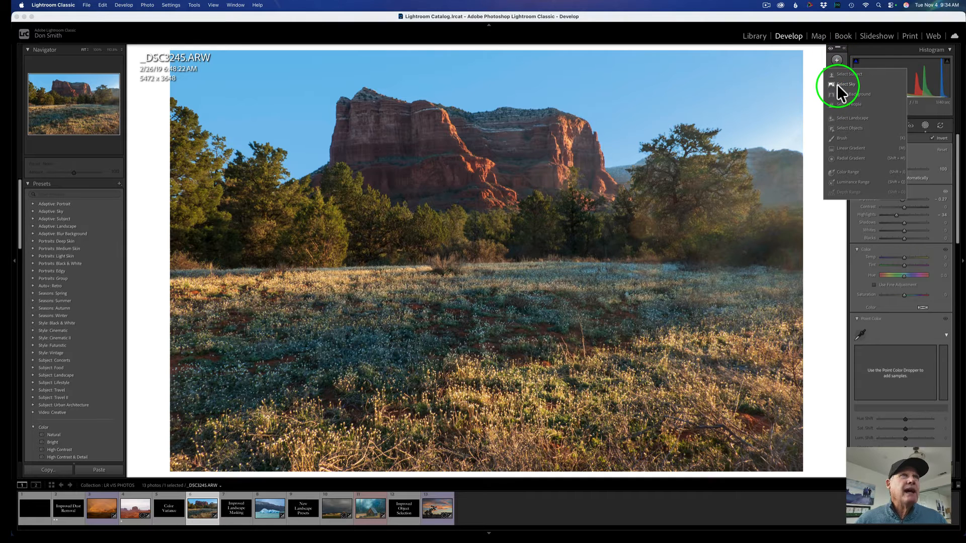
left_click(839, 83)
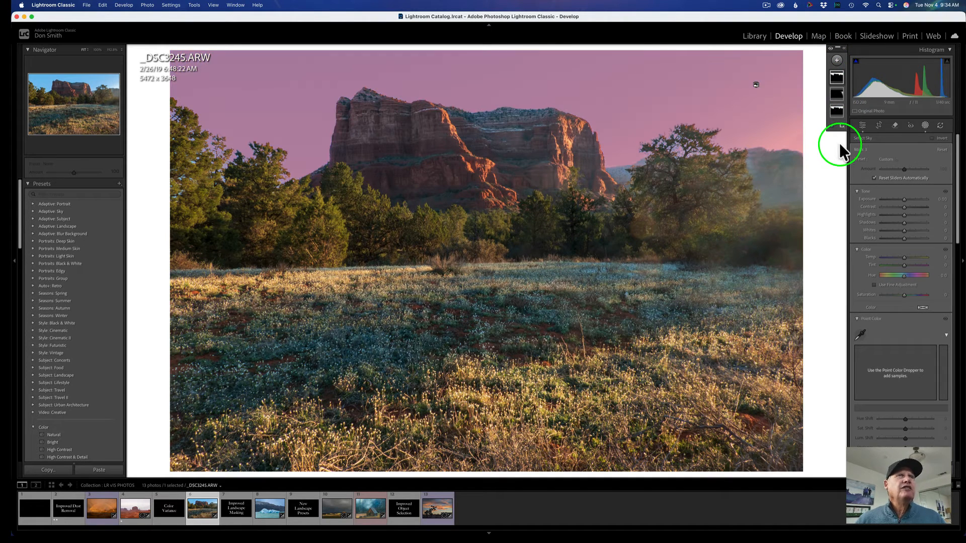
left_click(940, 138)
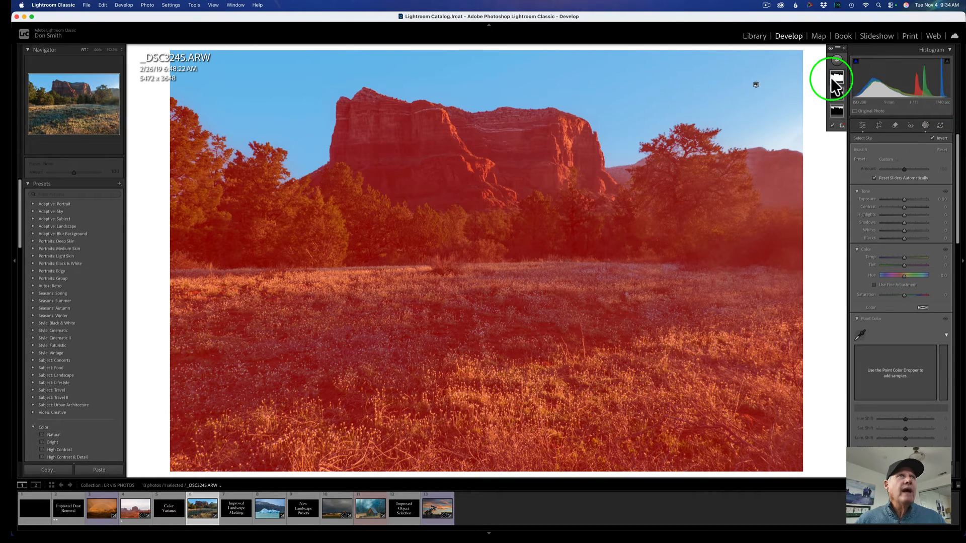
Intersect this mask with a linear gradient from the lower right corner and set its Exposure to -1.20.
right_click(834, 78)
mouse_move(859, 117)
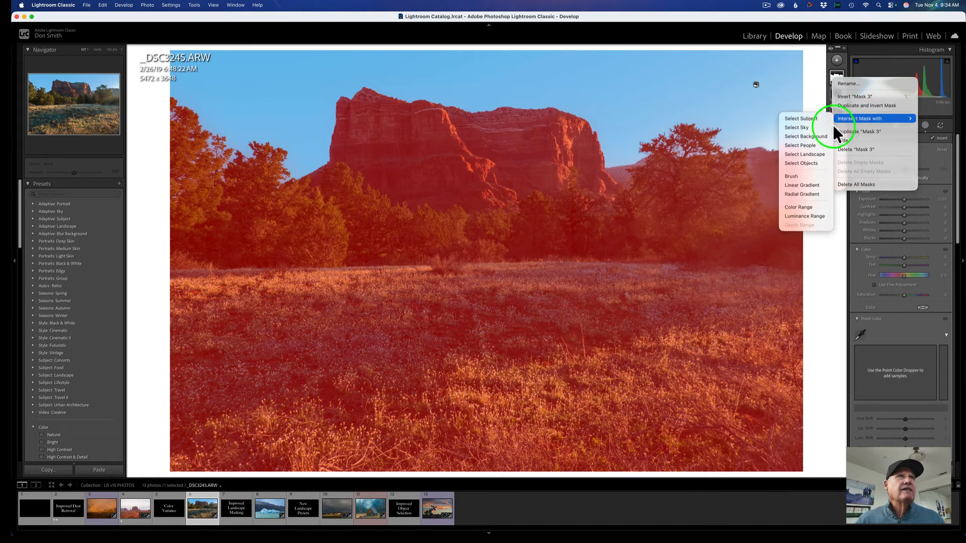
left_click(805, 185)
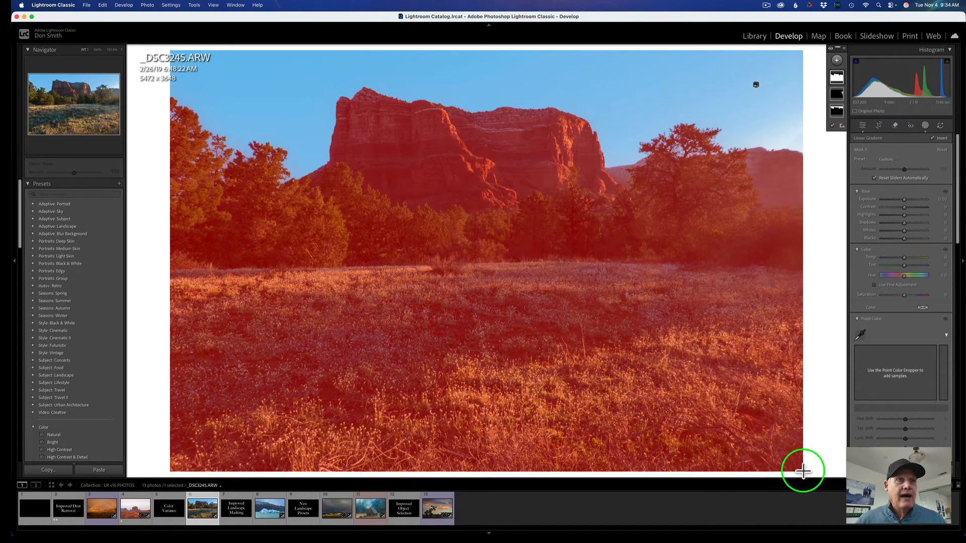
left_click_drag(801, 467, 678, 211)
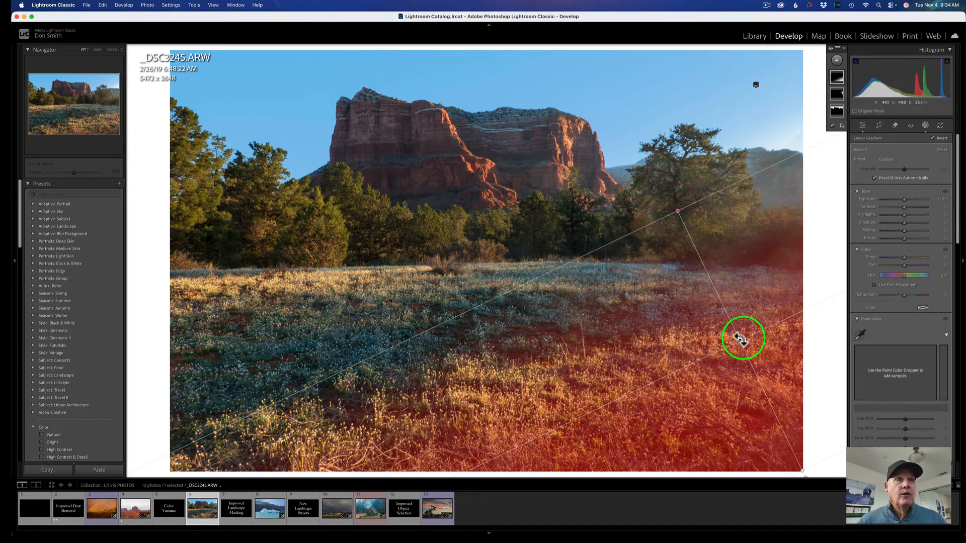
left_click_drag(741, 341, 740, 334)
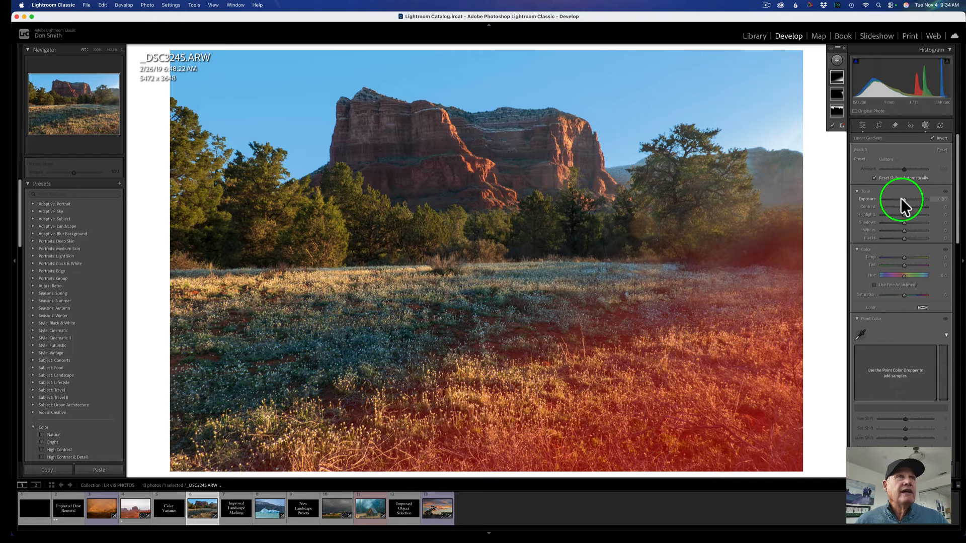
left_click_drag(900, 198, 894, 198)
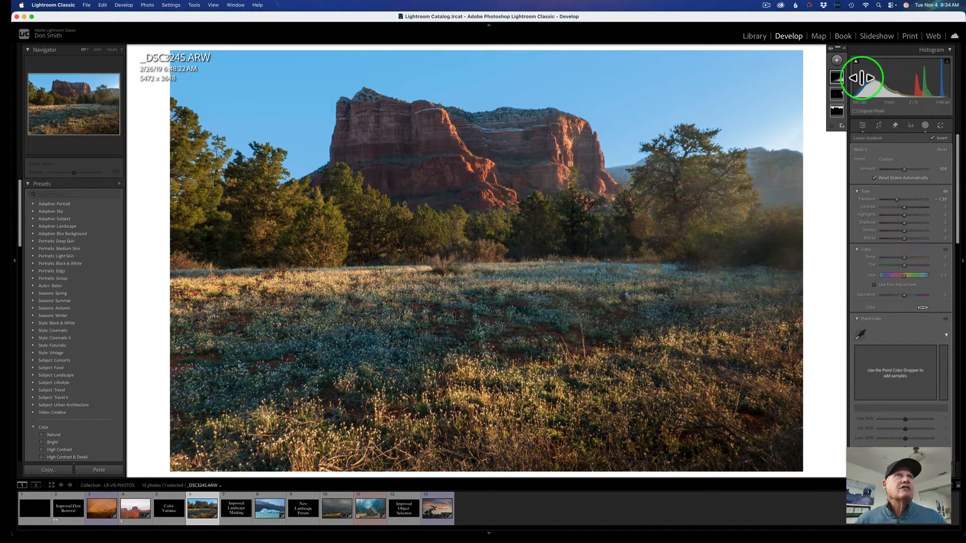
Add a fourth Select Sky mask and invert it.
left_click(837, 61)
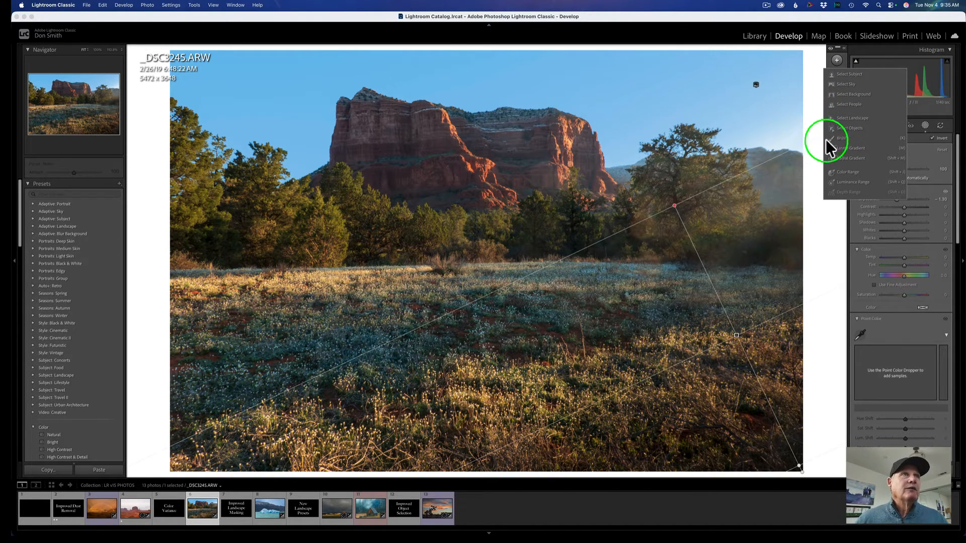
left_click(842, 83)
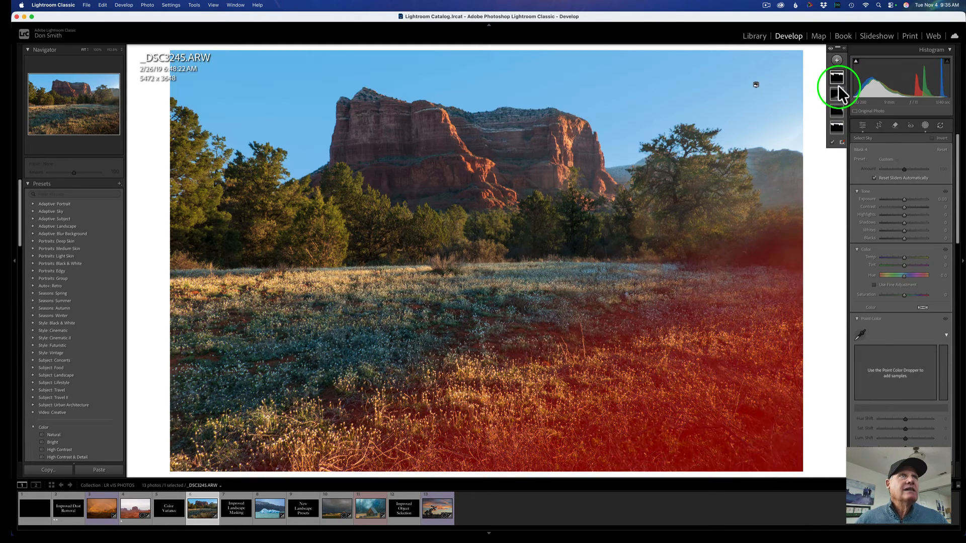
left_click(940, 138)
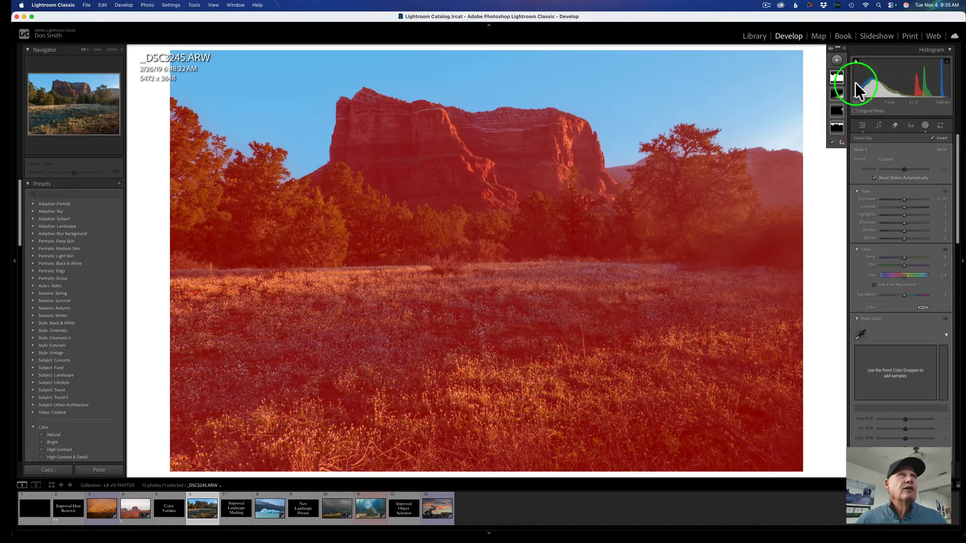
Intersect it with a linear gradient from the lower left corner and darken it to Exposure -0.34 and Highlights -34.
right_click(837, 75)
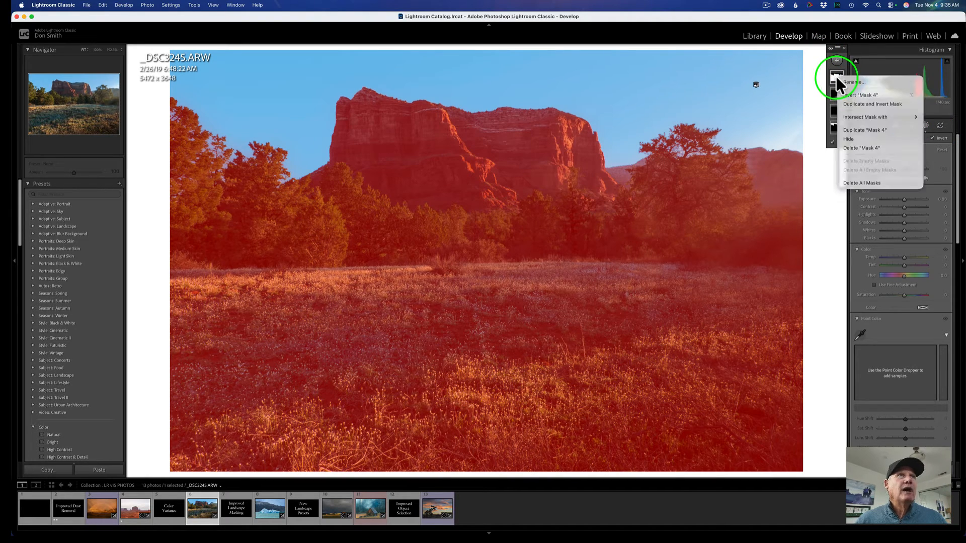
mouse_move(859, 117)
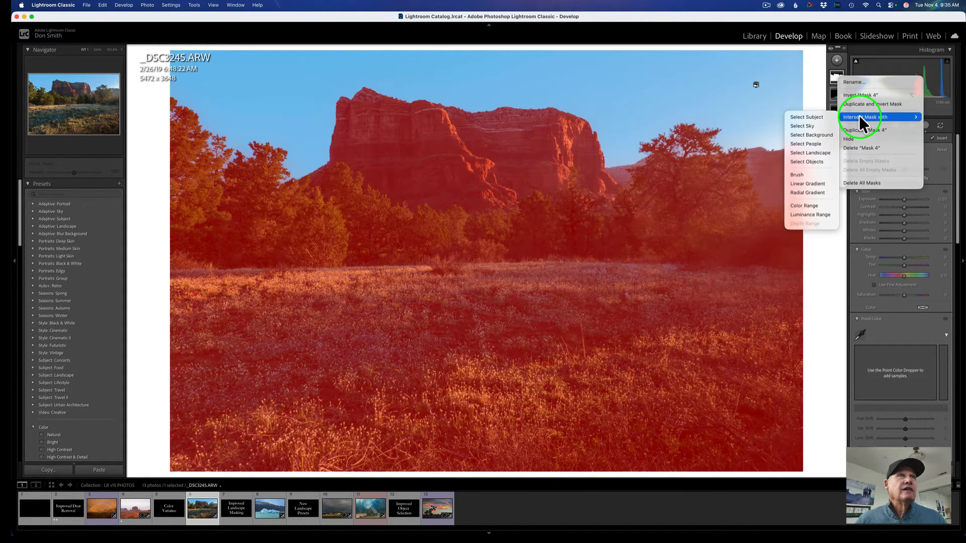
left_click(804, 182)
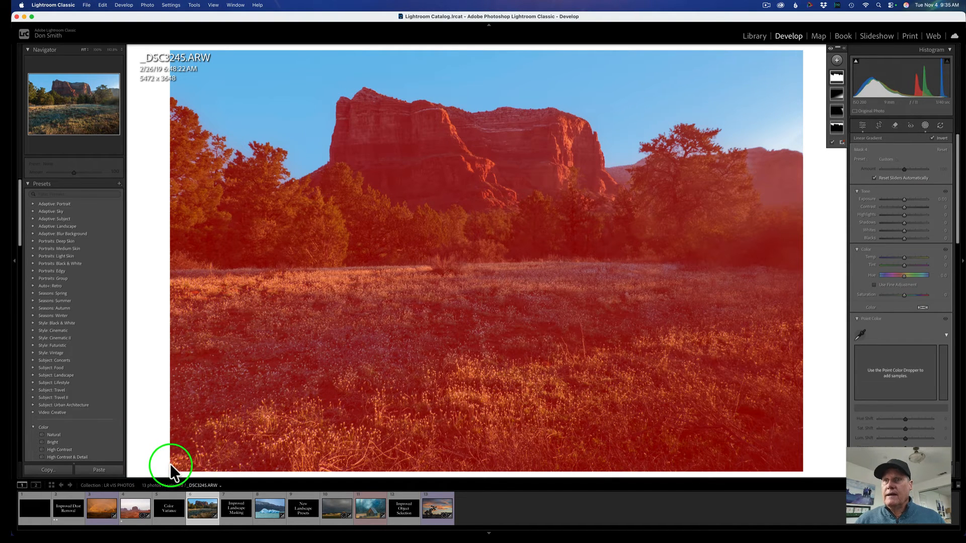
left_click_drag(173, 467, 239, 304)
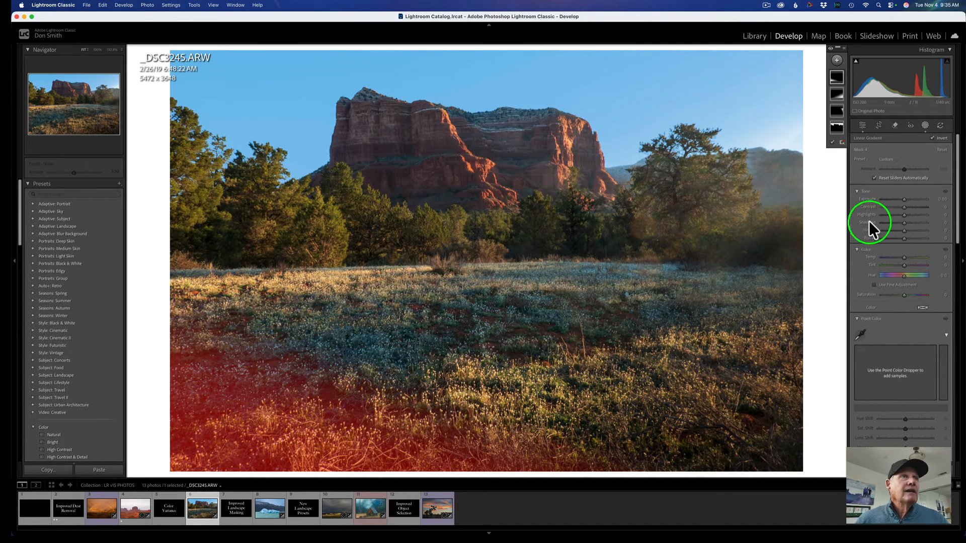
mouse_move(903, 213)
left_mouse_down()
mouse_move(894, 214)
mouse_move(901, 199)
left_mouse_up()
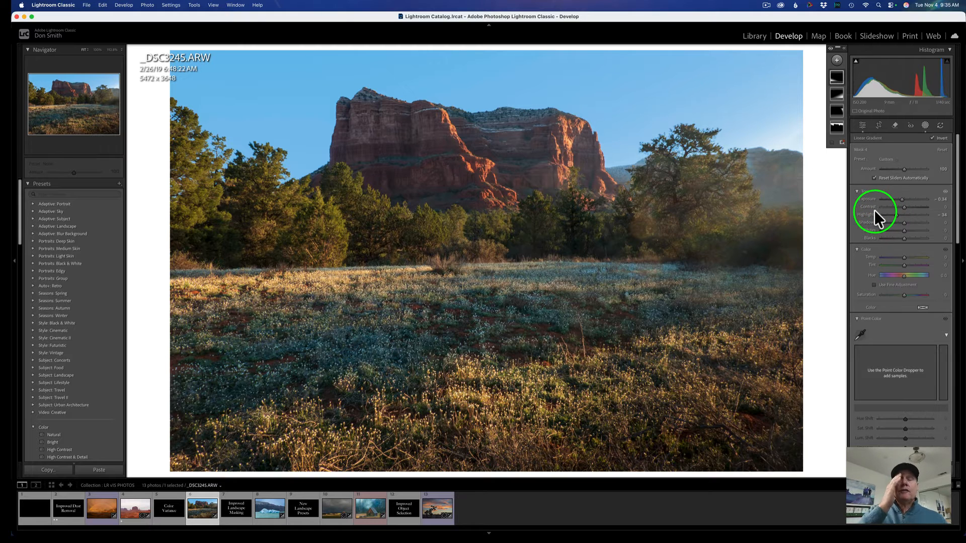
Add a fifth Select Sky mask and invert it.
left_click(836, 62)
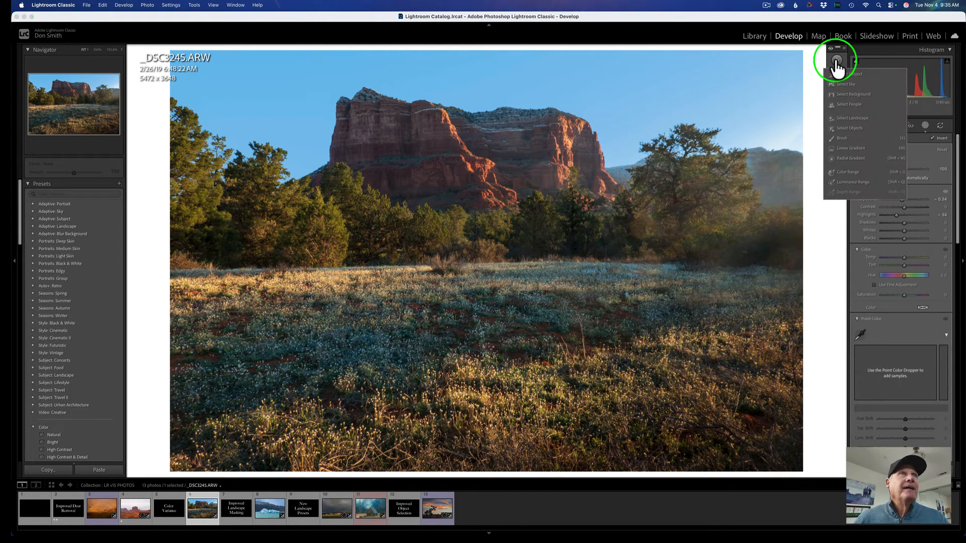
left_click(849, 81)
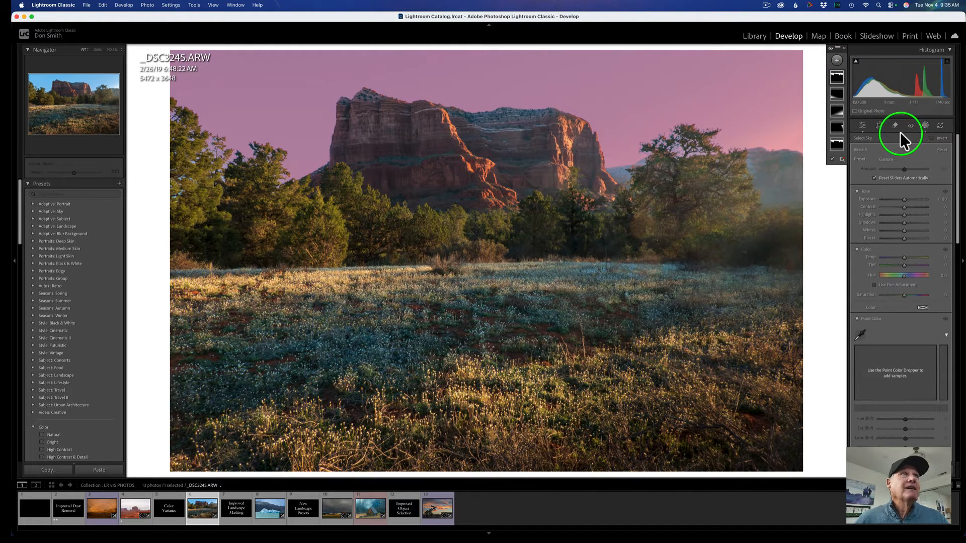
left_click(941, 139)
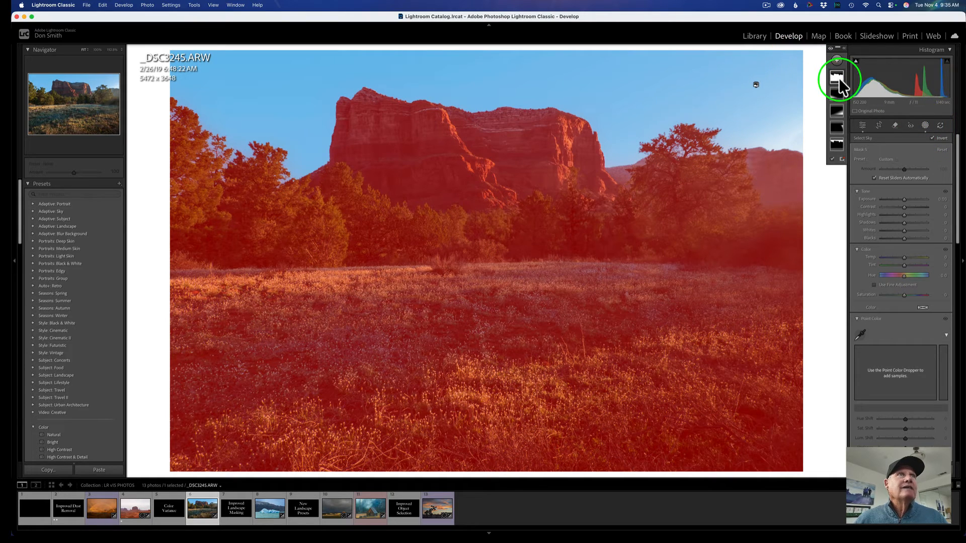
Intersect this mask with a radial gradient drawn over the red rock butte.
right_click(837, 77)
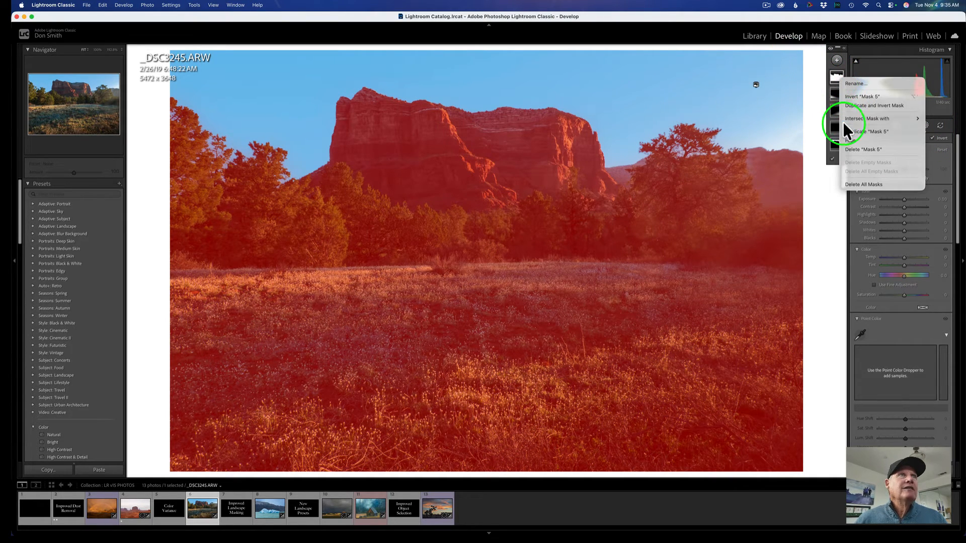
mouse_move(844, 118)
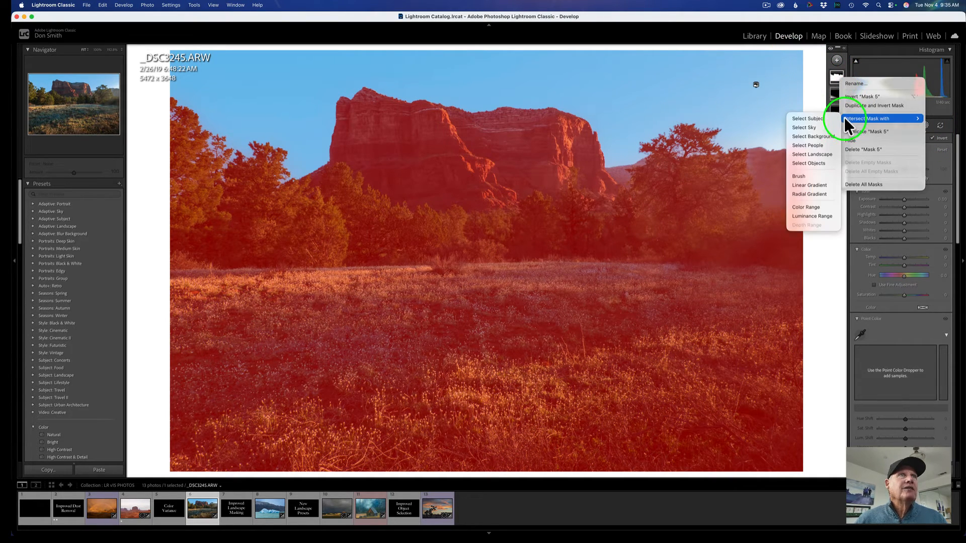
left_click(820, 193)
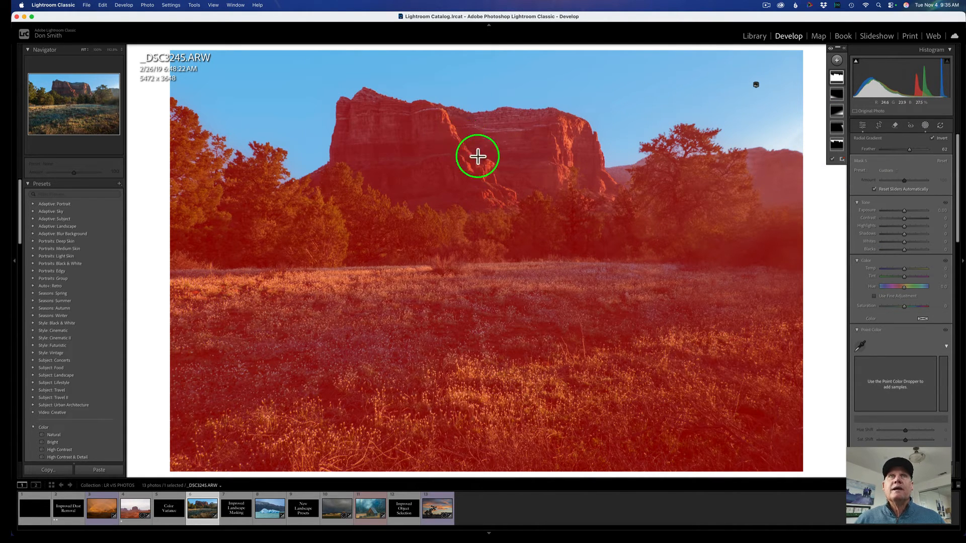
mouse_move(463, 141)
left_mouse_down()
mouse_move(641, 190)
mouse_move(628, 209)
mouse_move(635, 233)
left_mouse_up()
left_click_drag(502, 166, 505, 183)
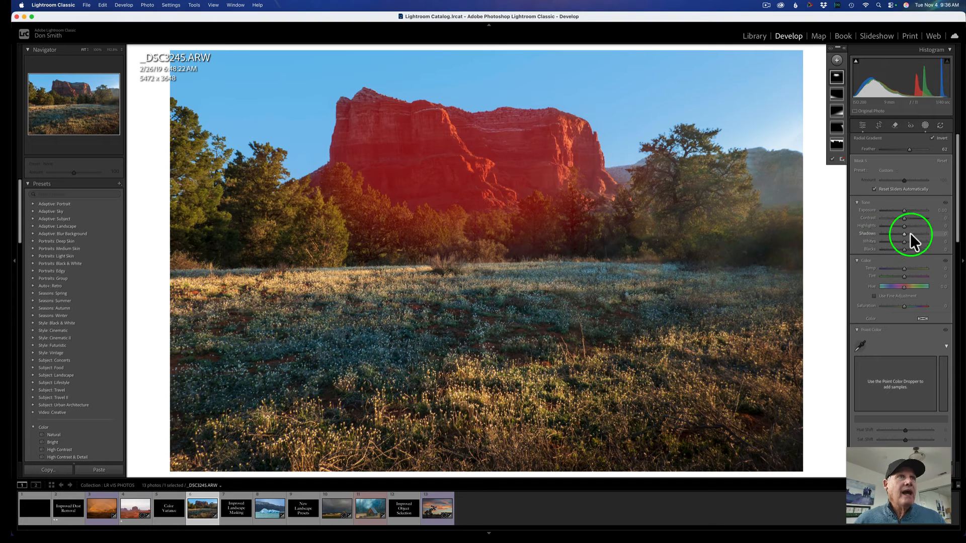
Raise the radial mask's Shadows to 34 and warm its Temp to 37.
left_click_drag(904, 232, 910, 233)
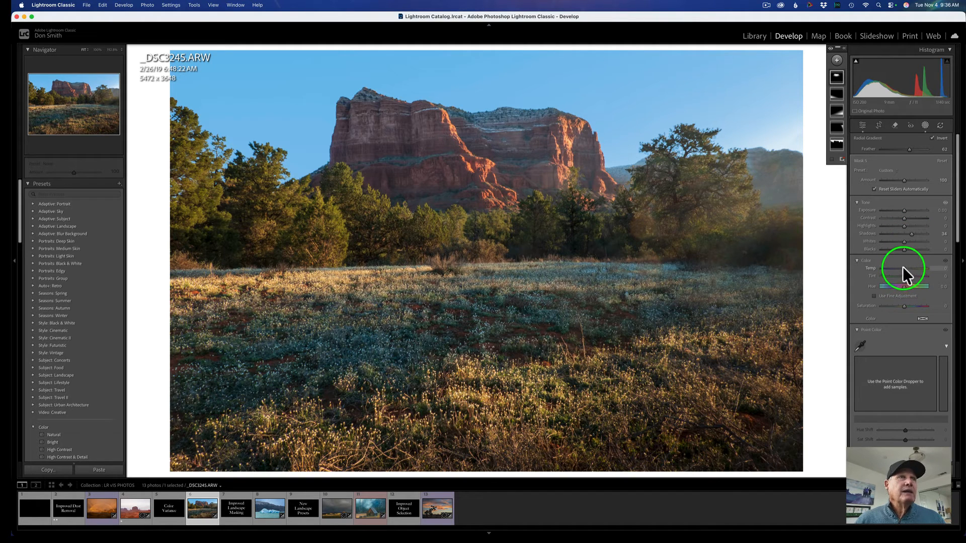
left_click_drag(903, 266, 908, 268)
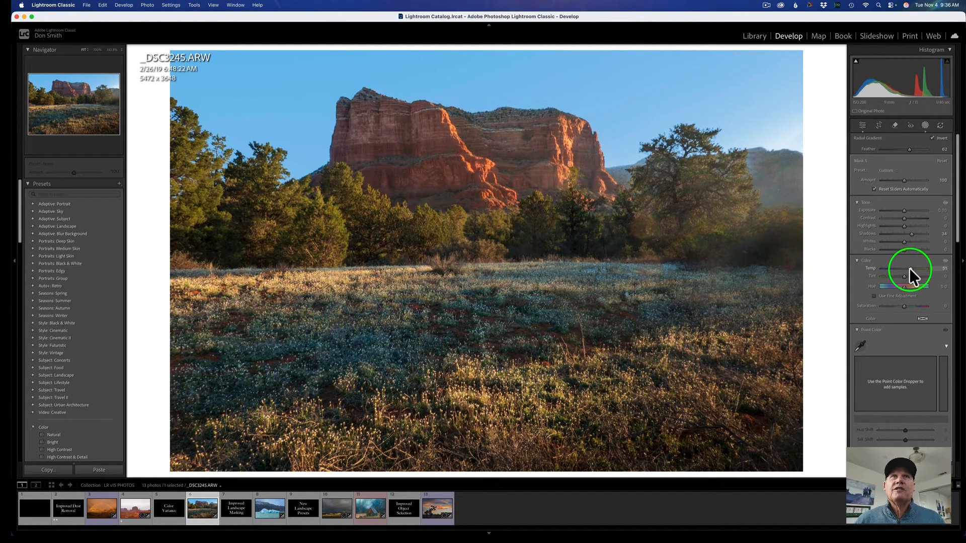
left_click_drag(911, 269, 909, 270)
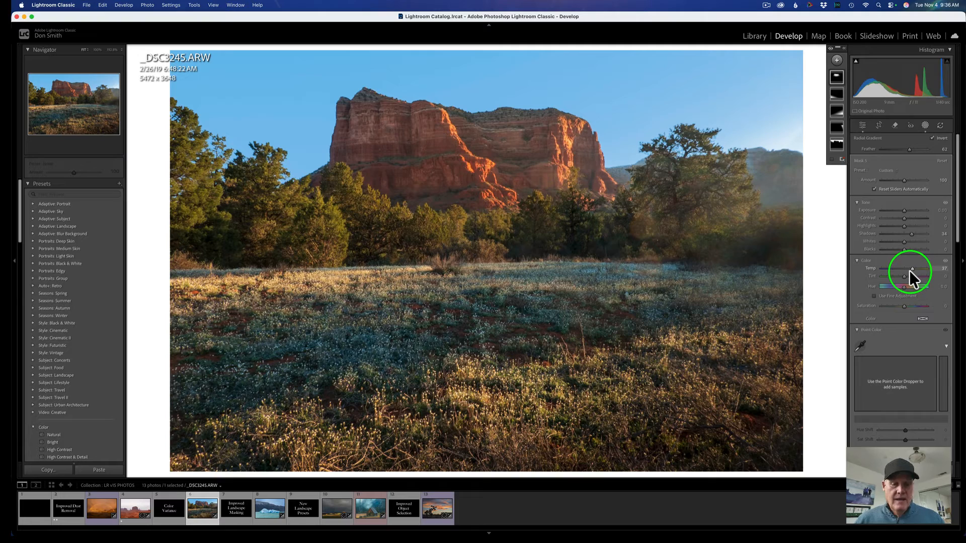
Toggle the before and after views to compare the edits.
key("backslash")
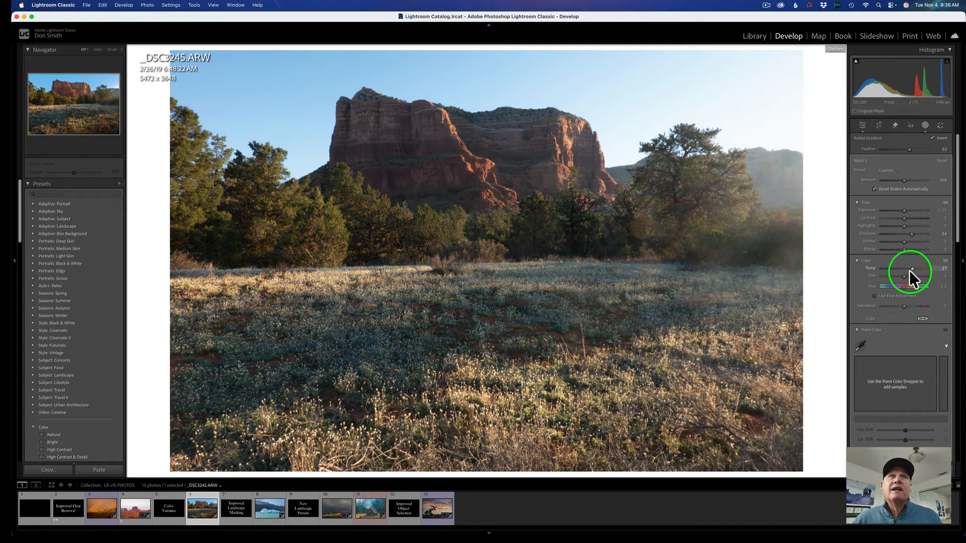
key("backslash")
Leave the butte photo's masking and open the iceberg photo _DFS6913.ARW from the filmstrip.
key("backslash")
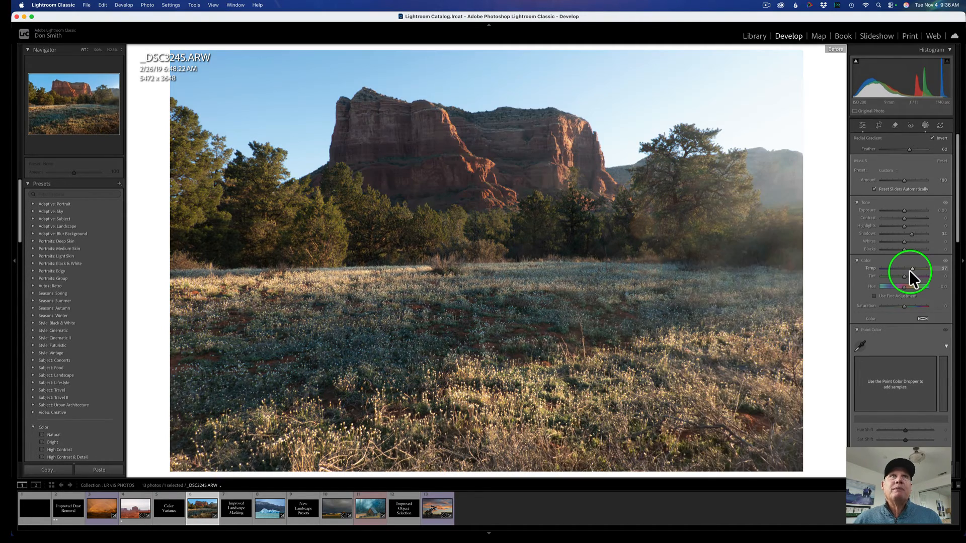
key("backslash")
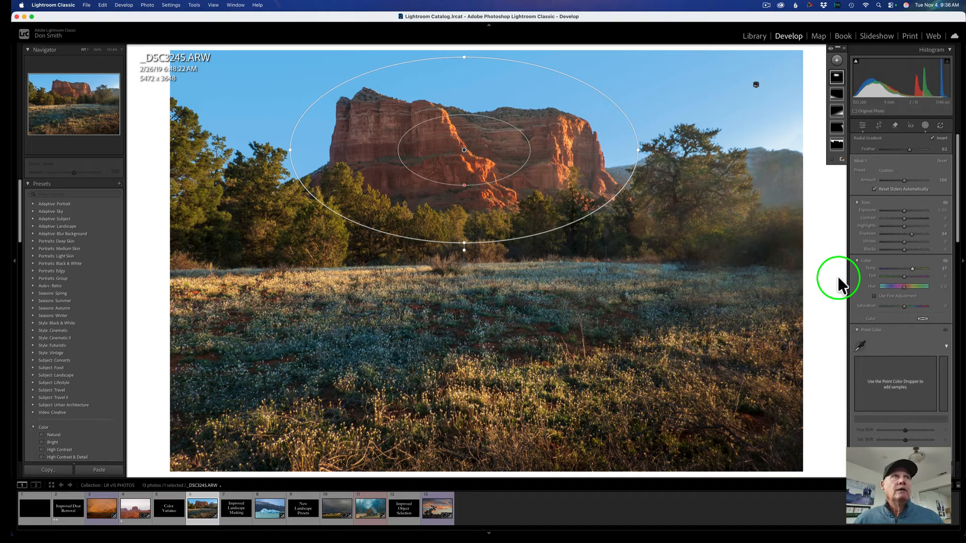
left_click(864, 124)
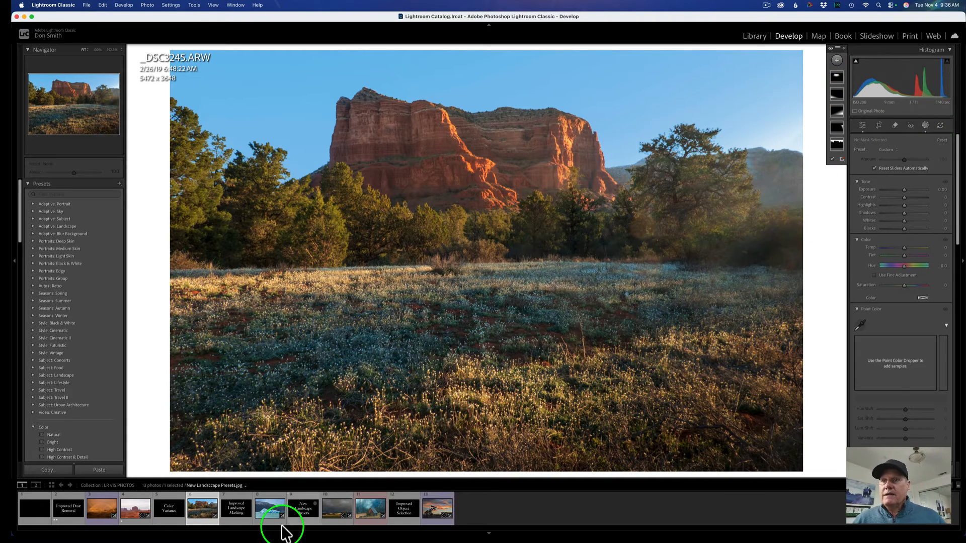
left_click(234, 512)
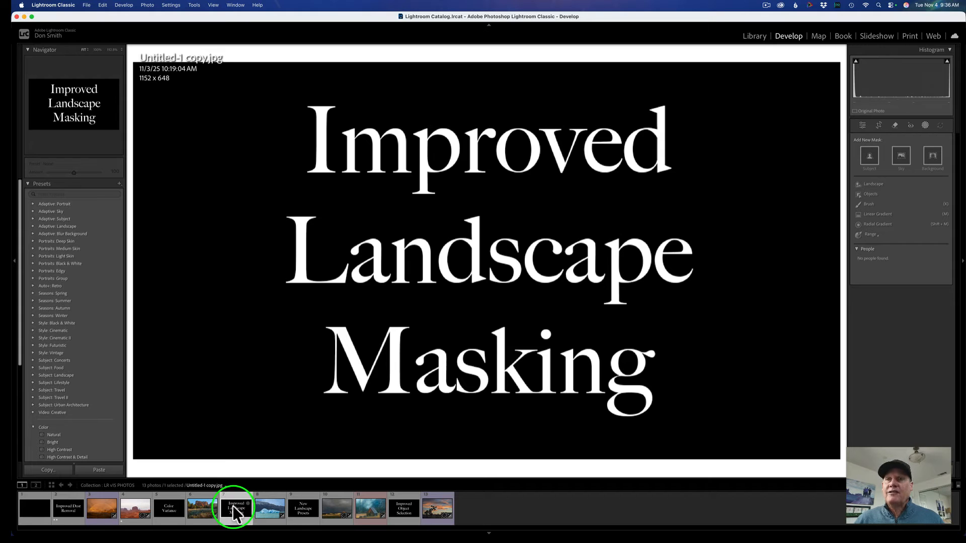
left_click(272, 508)
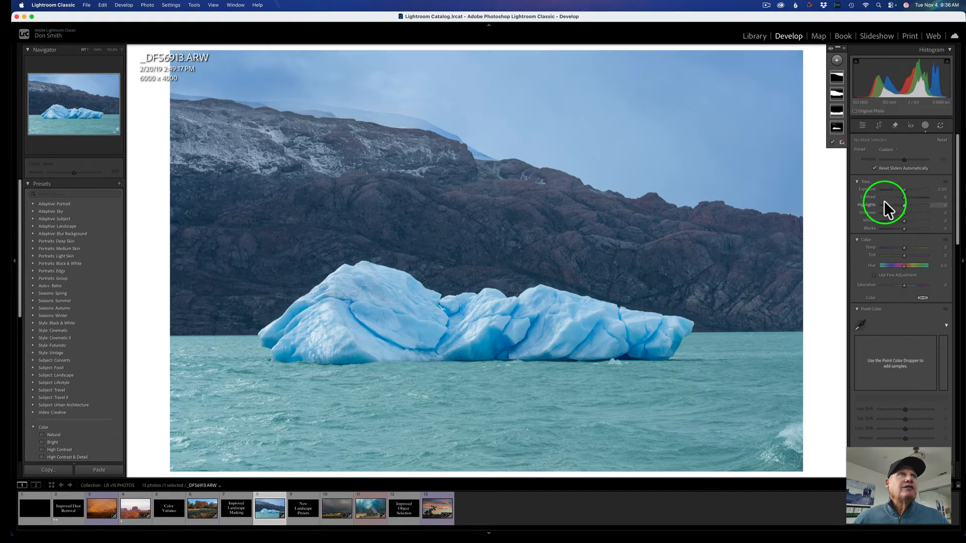
Delete all existing masks on the iceberg photo.
right_click(837, 129)
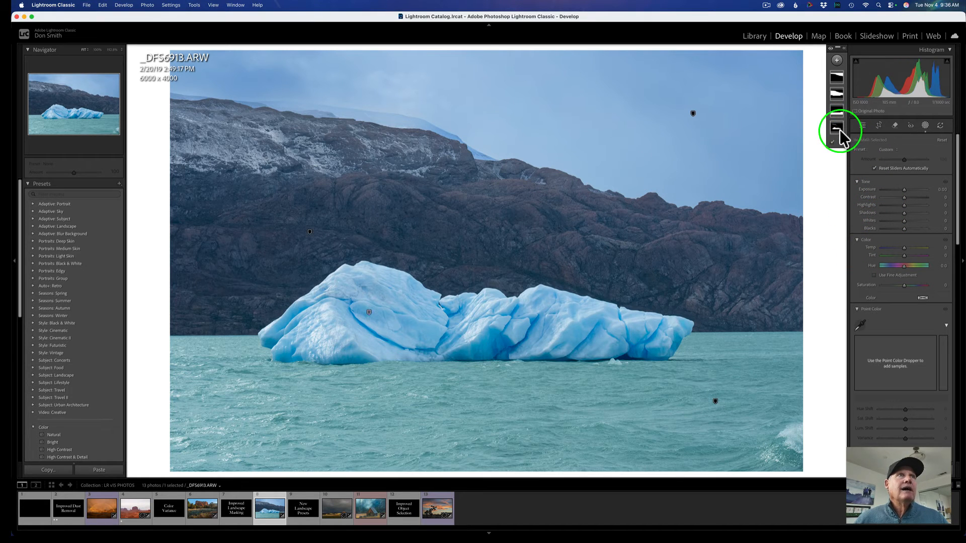
left_click(876, 234)
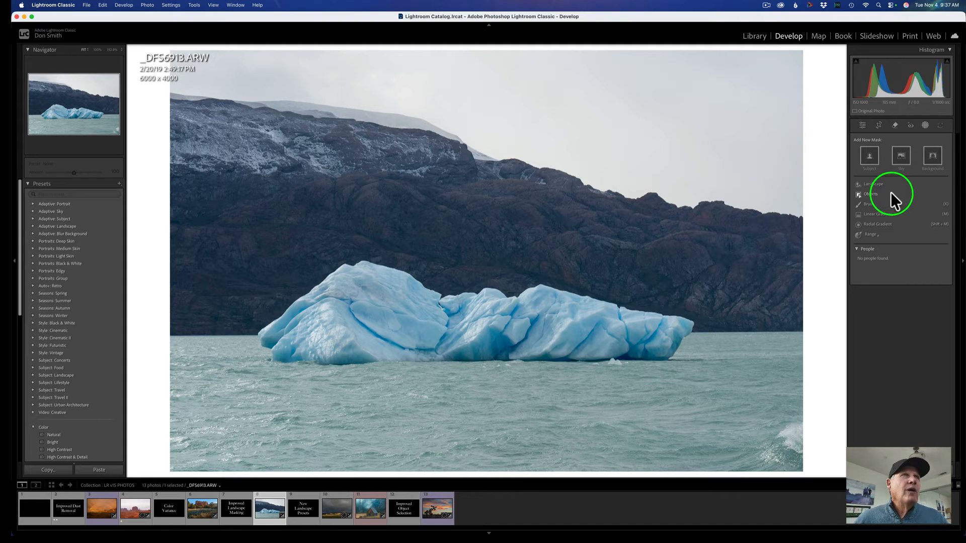
Create a Landscape mask with Sky, Mountains, Water and Snow checked as four separate masks.
left_click(869, 185)
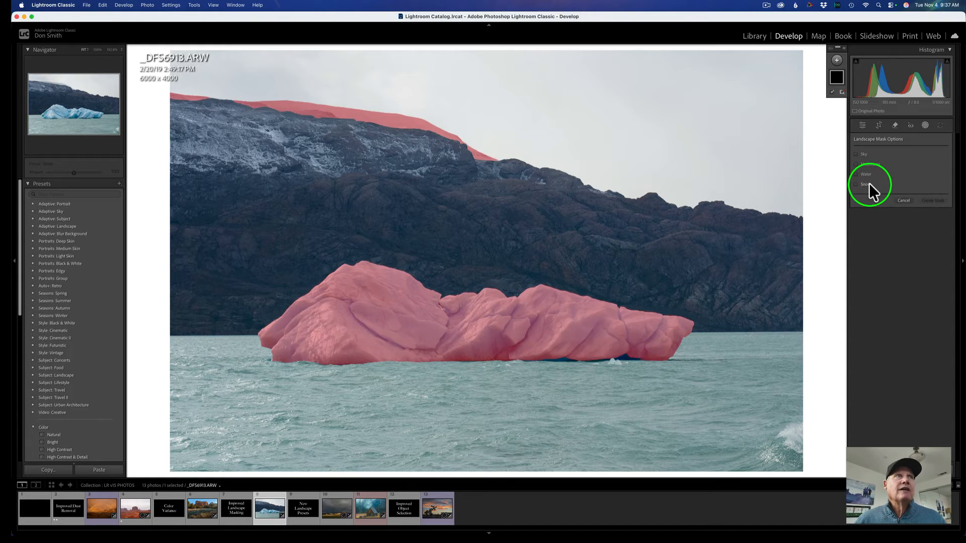
left_click(856, 154)
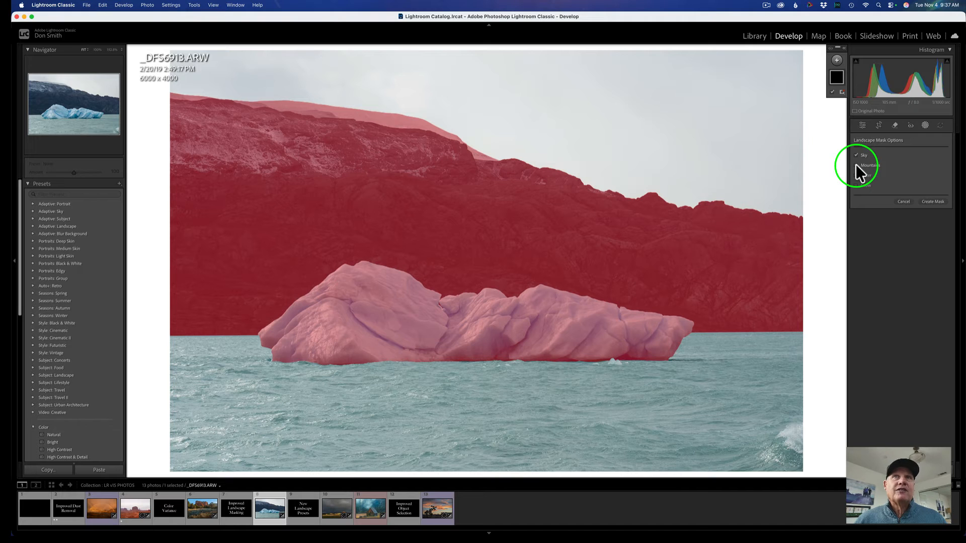
left_click(855, 164)
left_click(853, 175)
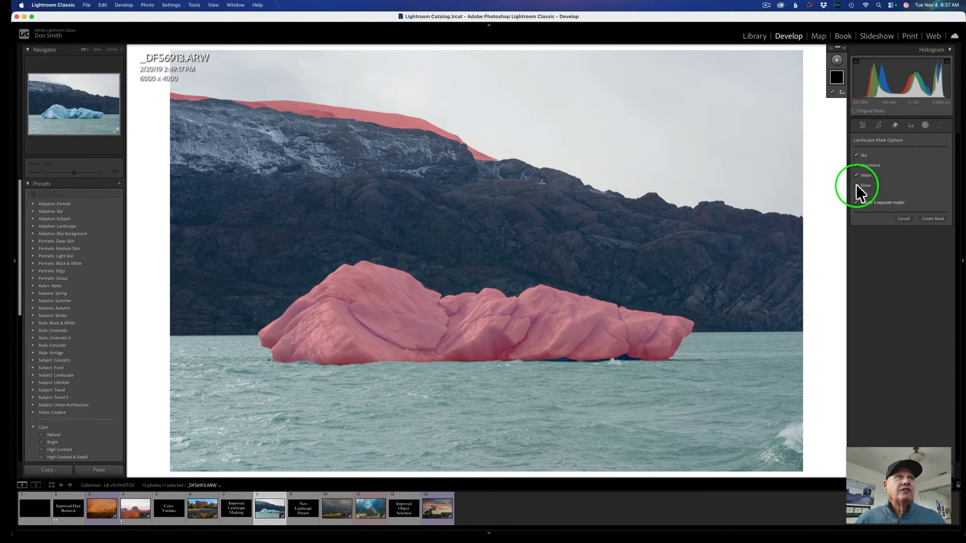
left_click(856, 185)
left_click(856, 173)
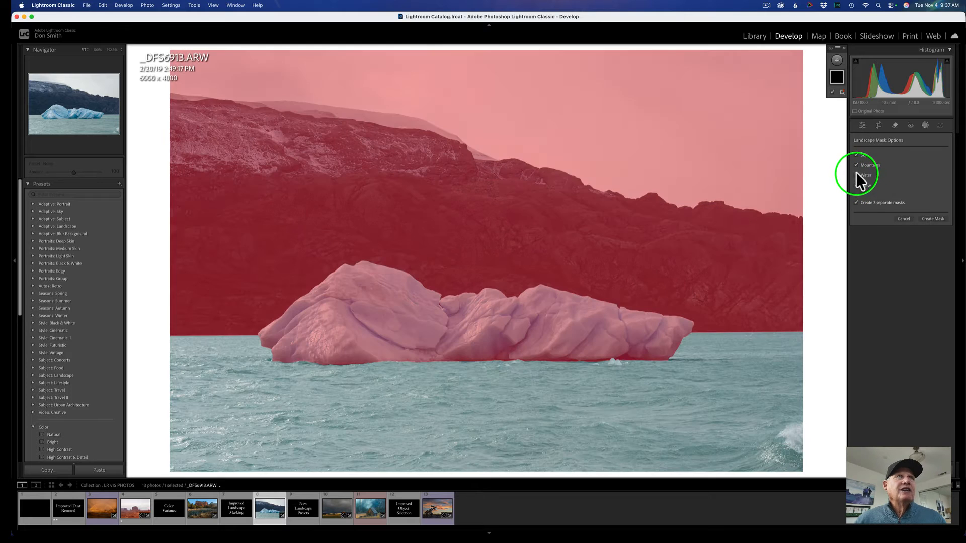
left_click(855, 163)
left_click(855, 154)
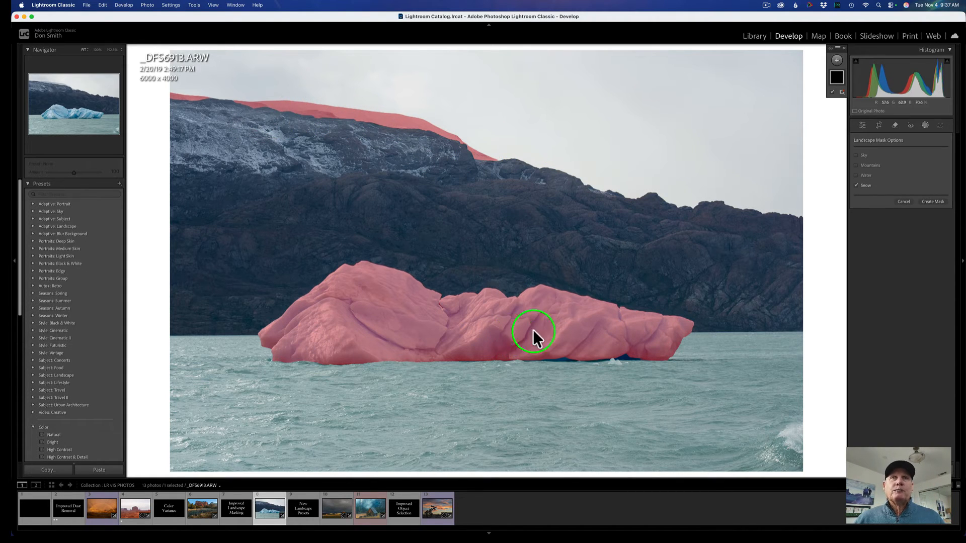
left_click(856, 176)
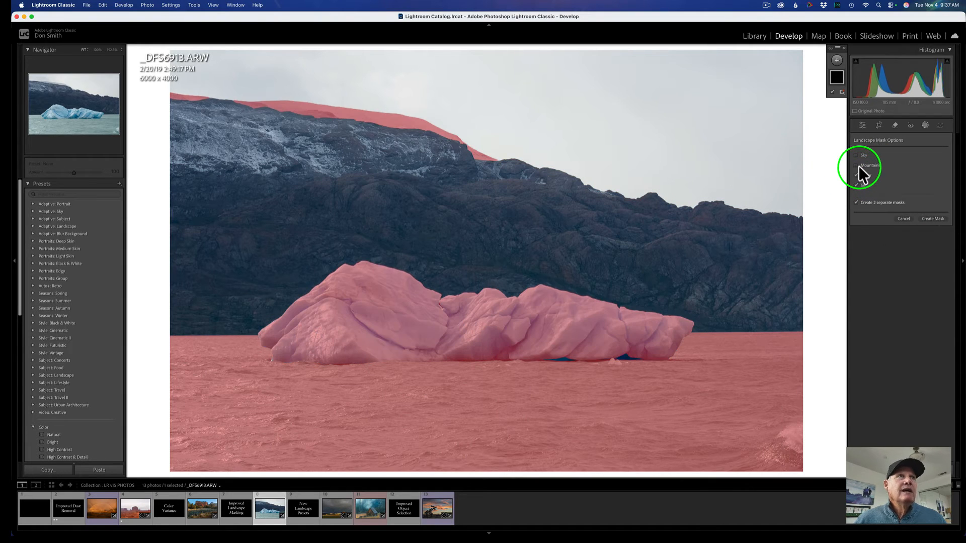
left_click(855, 165)
left_click(855, 155)
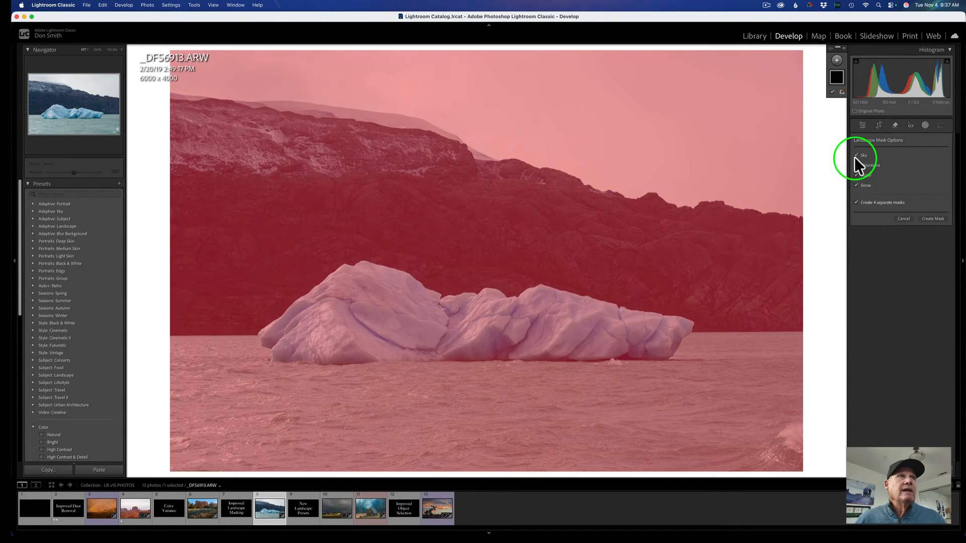
left_click(933, 218)
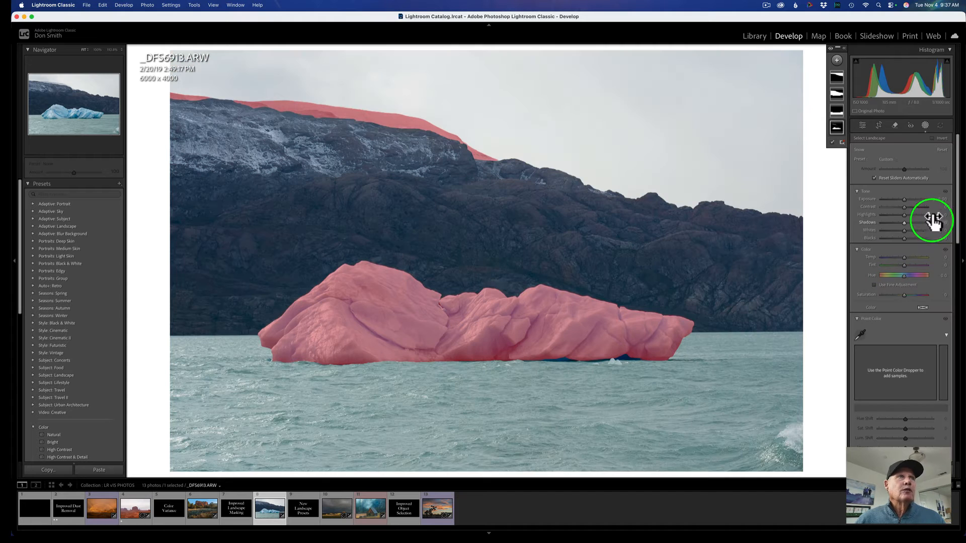
Select the Sky mask, raise its Exposure slightly and lower its Temp to cool the sky.
left_click(837, 75)
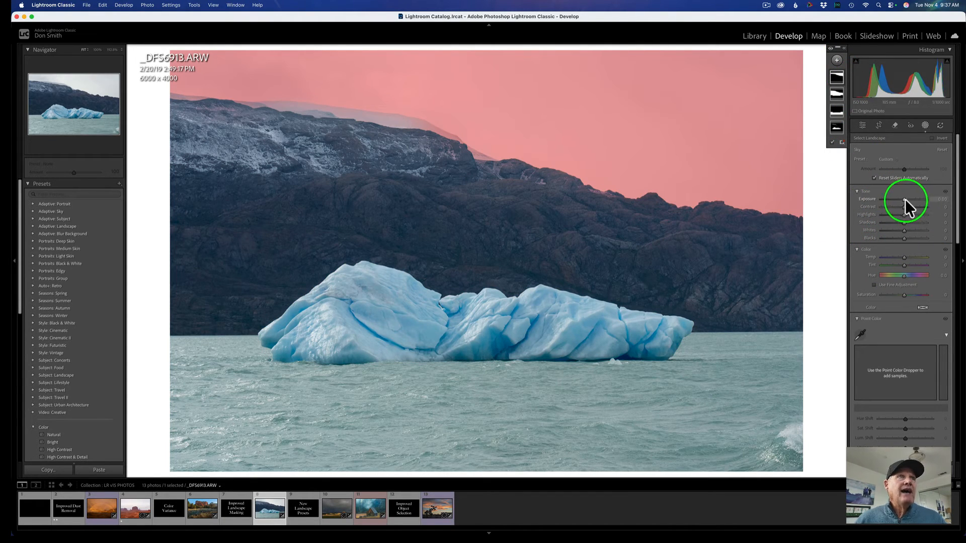
left_click_drag(905, 200, 899, 200)
left_click_drag(904, 255, 888, 255)
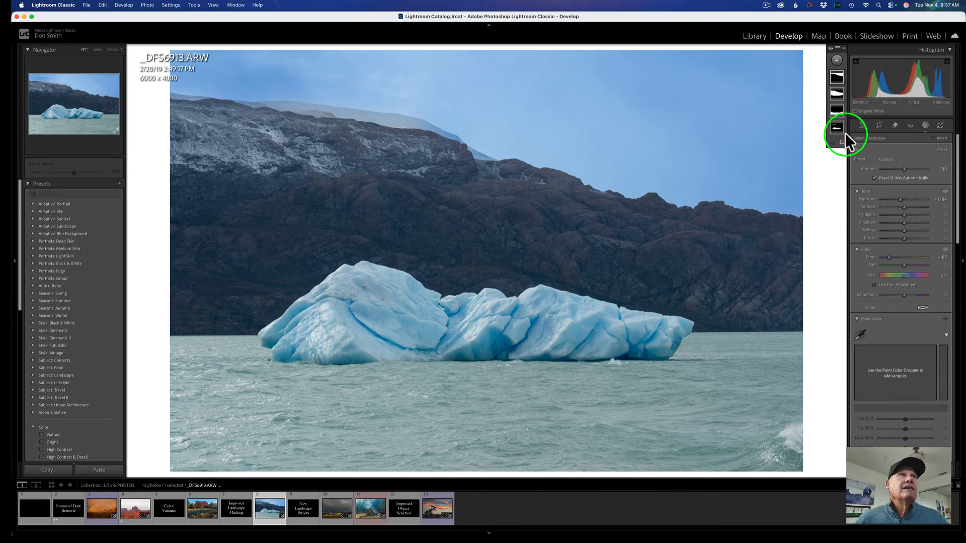
Select the Mountains mask and raise its Shadows and Contrast.
left_click(840, 96)
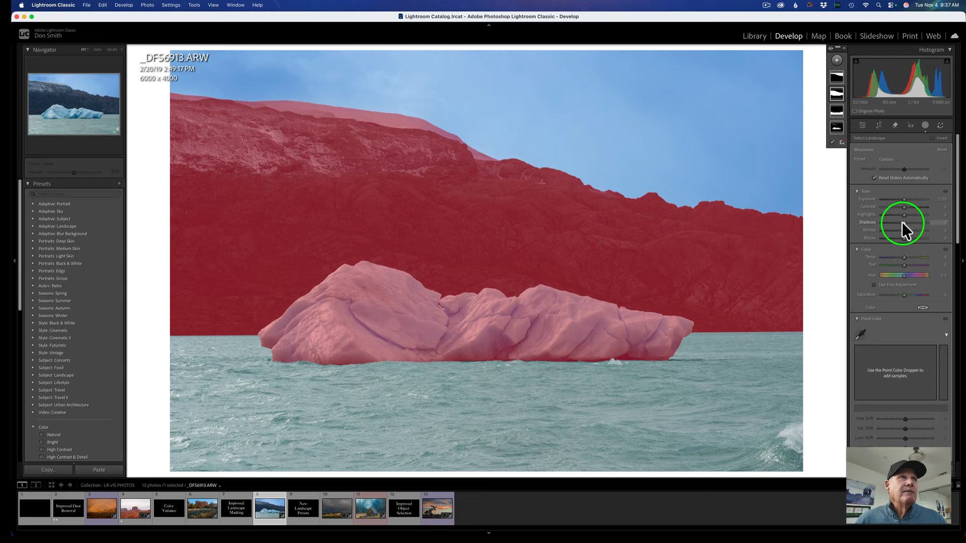
left_click_drag(904, 222, 920, 224)
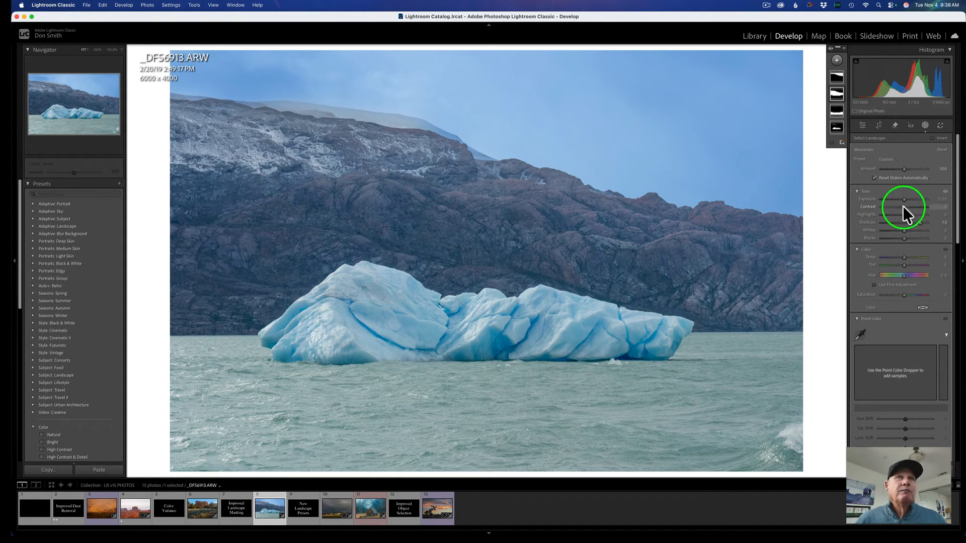
mouse_move(902, 207)
left_mouse_down()
mouse_move(919, 211)
mouse_move(910, 216)
left_mouse_up()
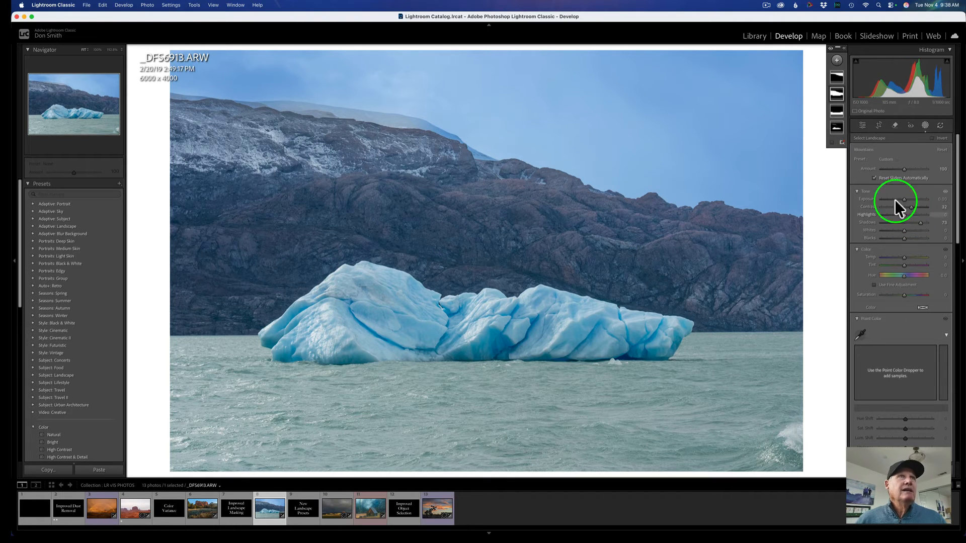
Select the Water mask and shift its Temp and Tint toward a greener teal.
left_click(836, 114)
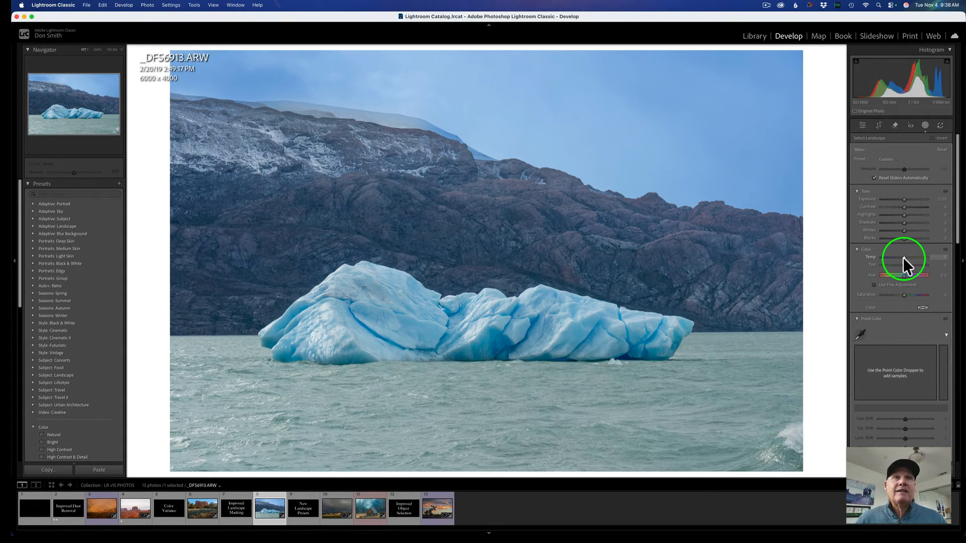
left_click_drag(901, 258, 894, 264)
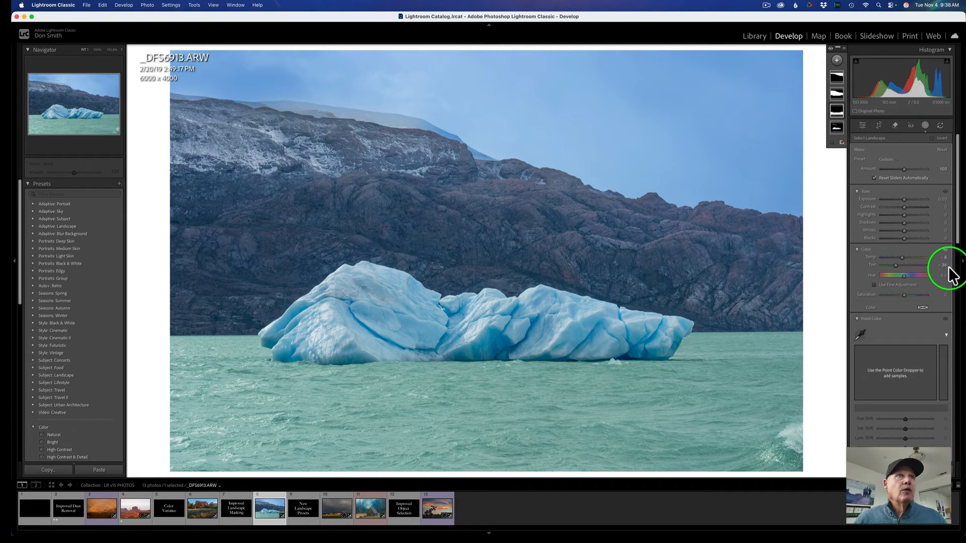
Select the Snow mask, brighten its Exposure and lower its Temp to make the ice bluer.
left_click(834, 127)
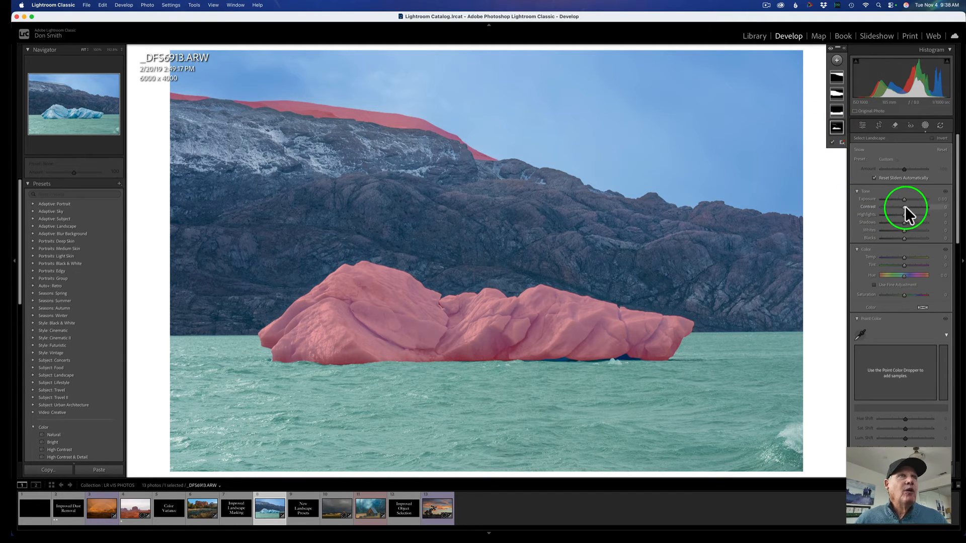
left_click(904, 222)
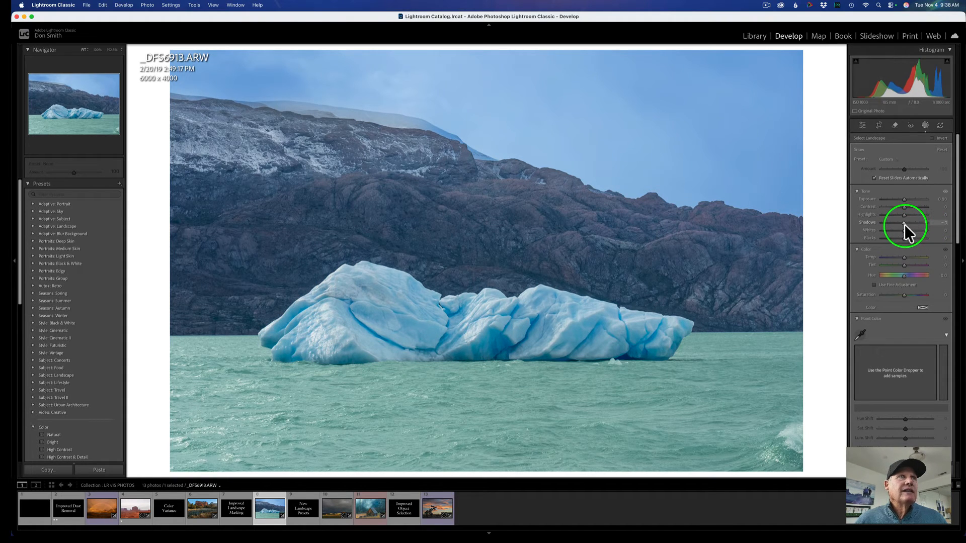
double_click(905, 224)
left_click(904, 199)
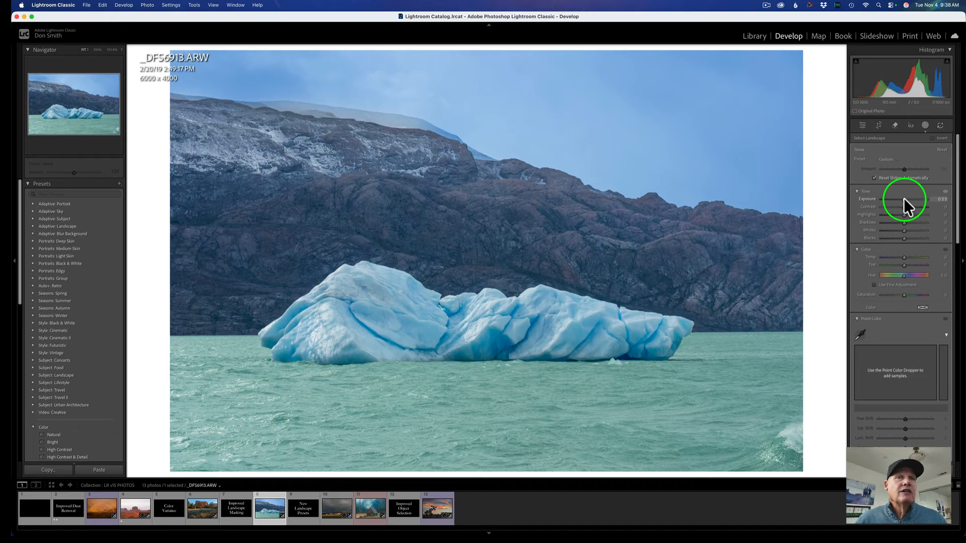
left_click_drag(904, 198, 905, 198)
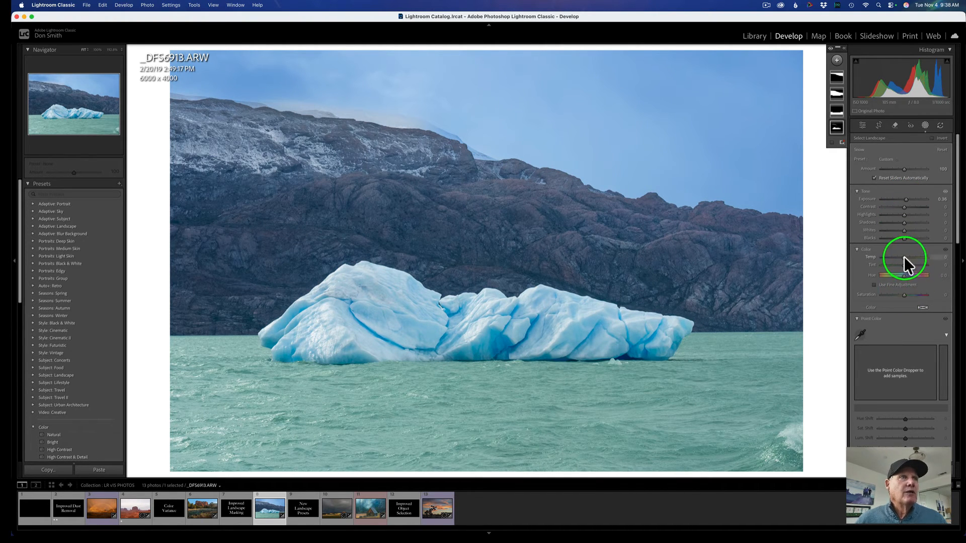
left_click_drag(904, 257, 904, 256)
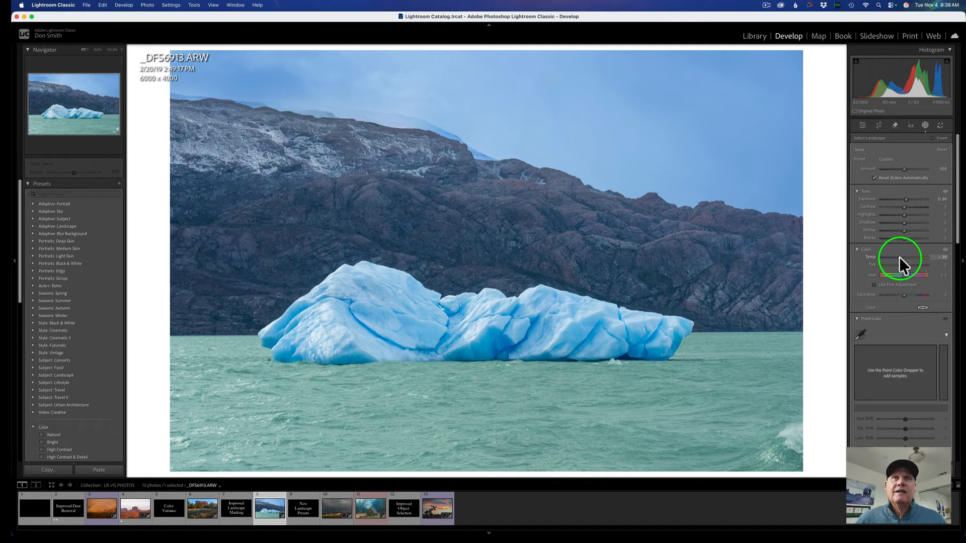
left_click_drag(898, 257, 898, 258)
Toggle the before and after views of the iceberg photo to compare the mask edits.
key("backslash")
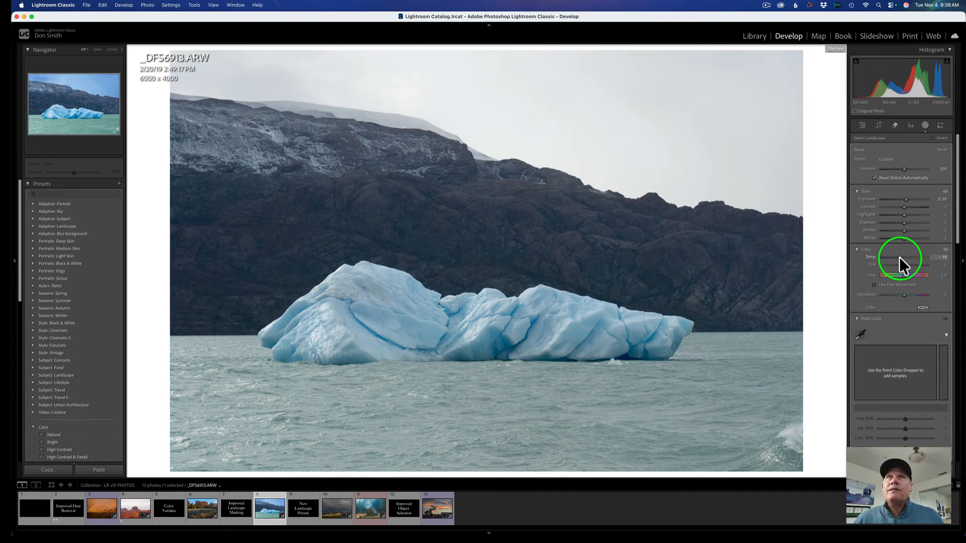
key("backslash")
key("backslash")
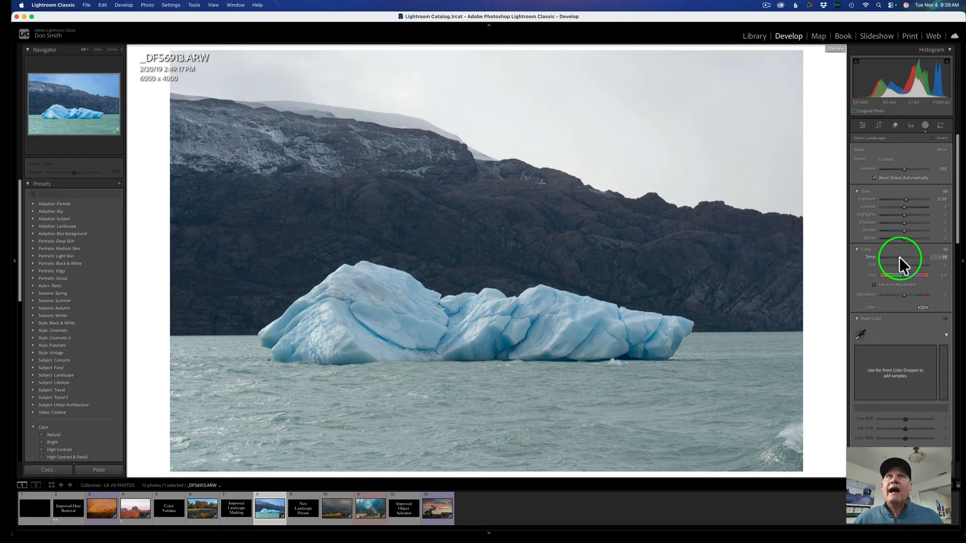
key("backslash")
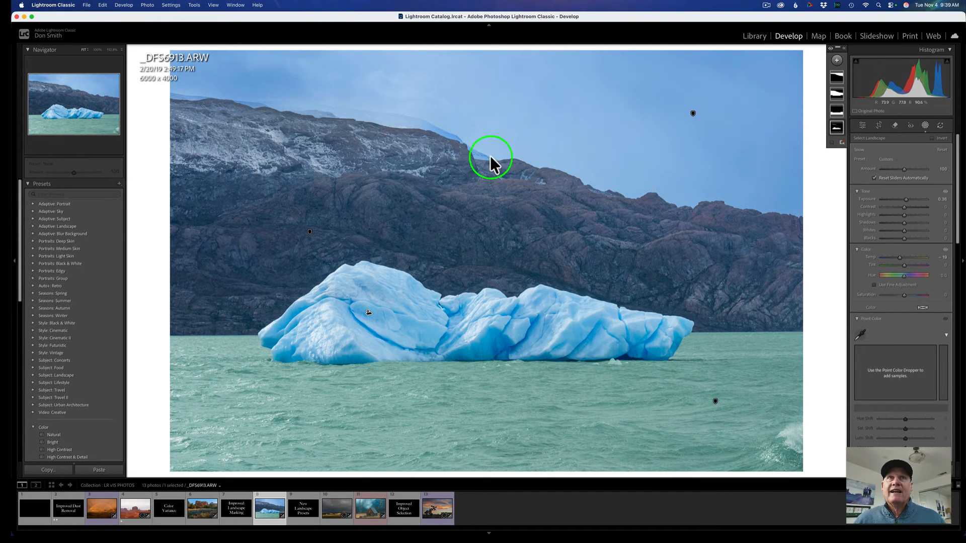
Open the SantaClaraValley0040 photo and apply the Adaptive: Landscape Spring02 preset.
left_click(305, 520)
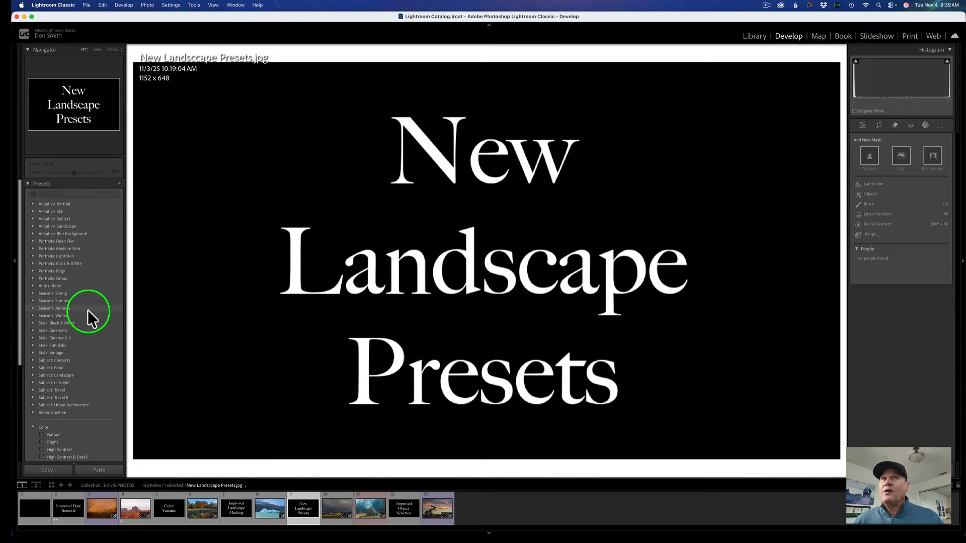
left_click(337, 506)
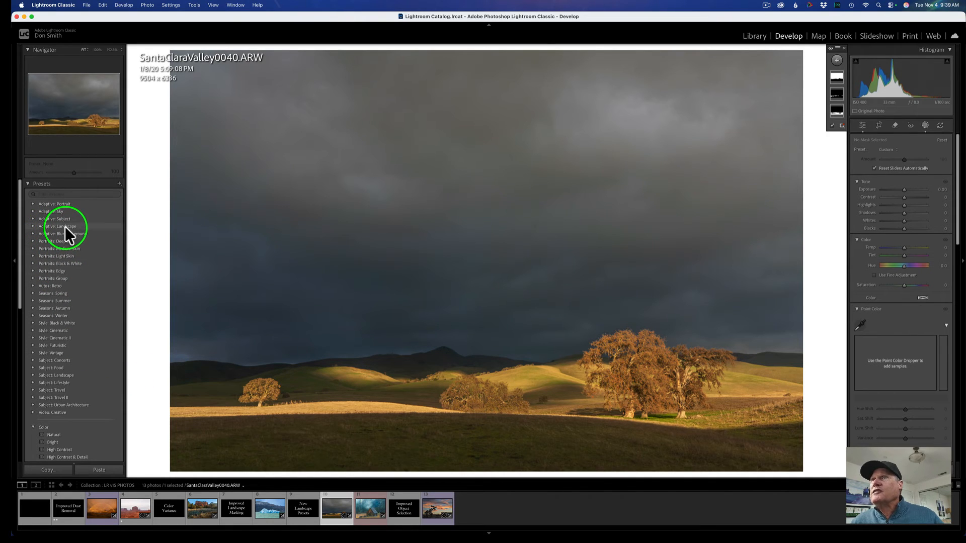
left_click(33, 225)
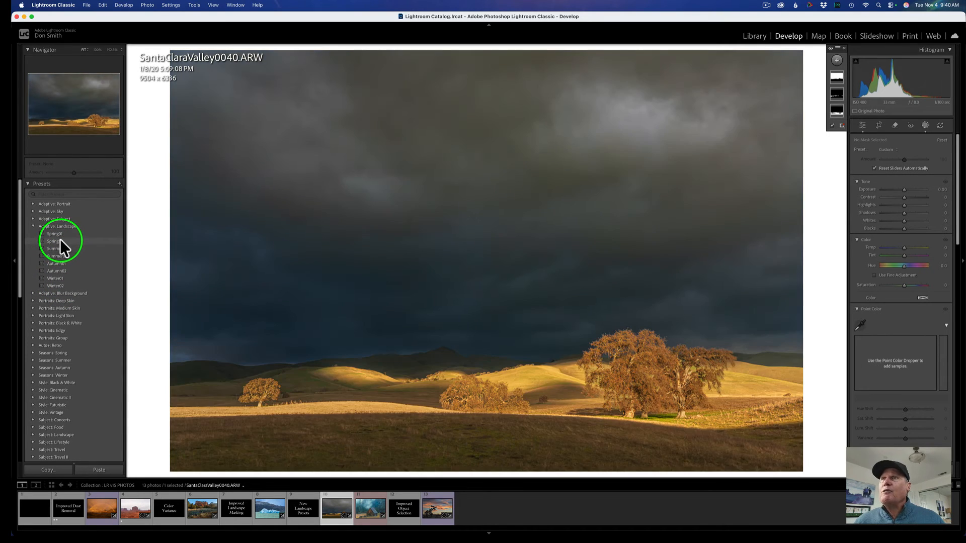
left_click(59, 241)
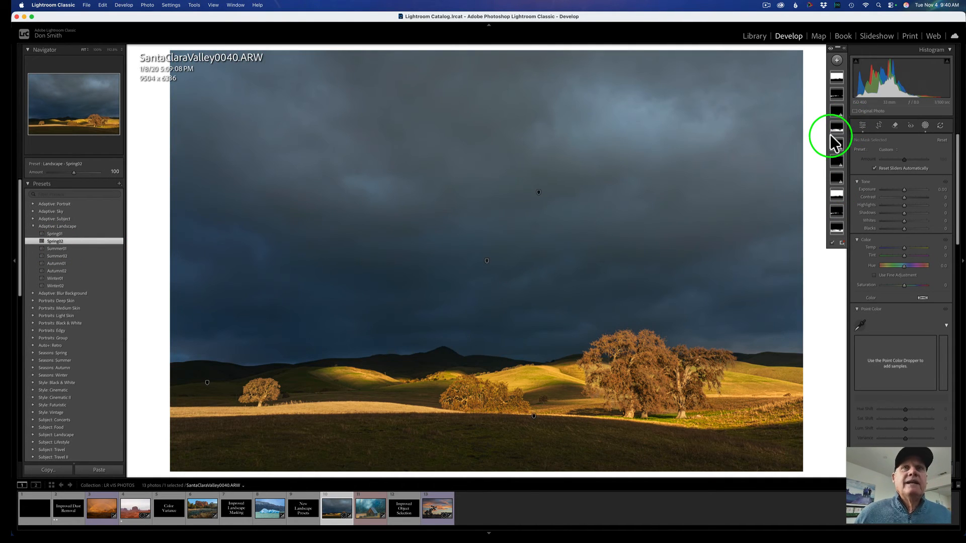
mouse_move(832, 143)
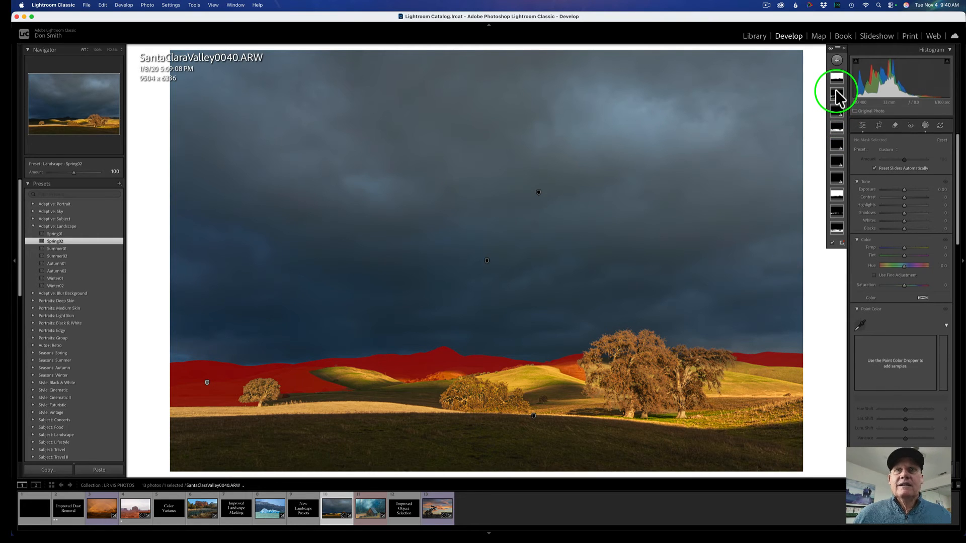
mouse_move(838, 102)
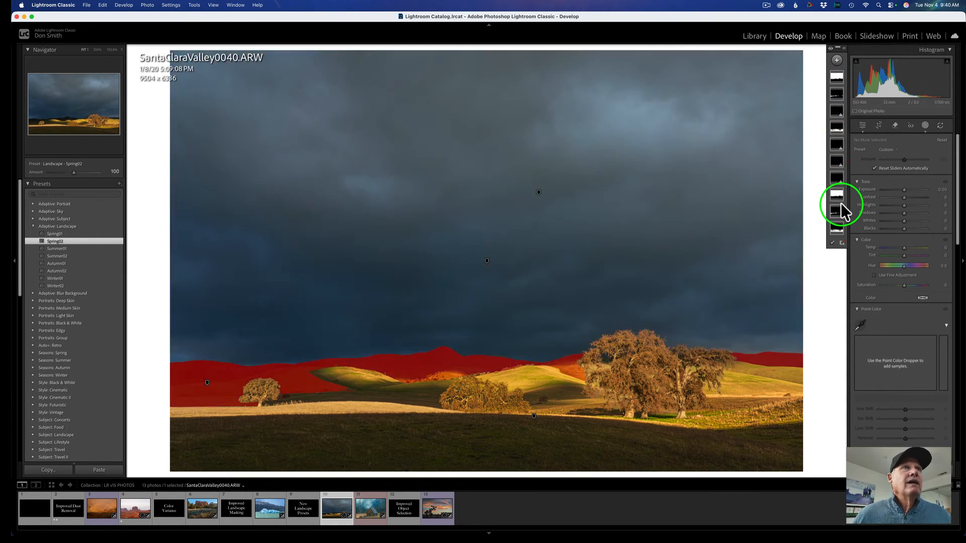
Lower the Highlights in the Basic panel to -83 on the SantaClaraValley0040 photo.
mouse_move(836, 230)
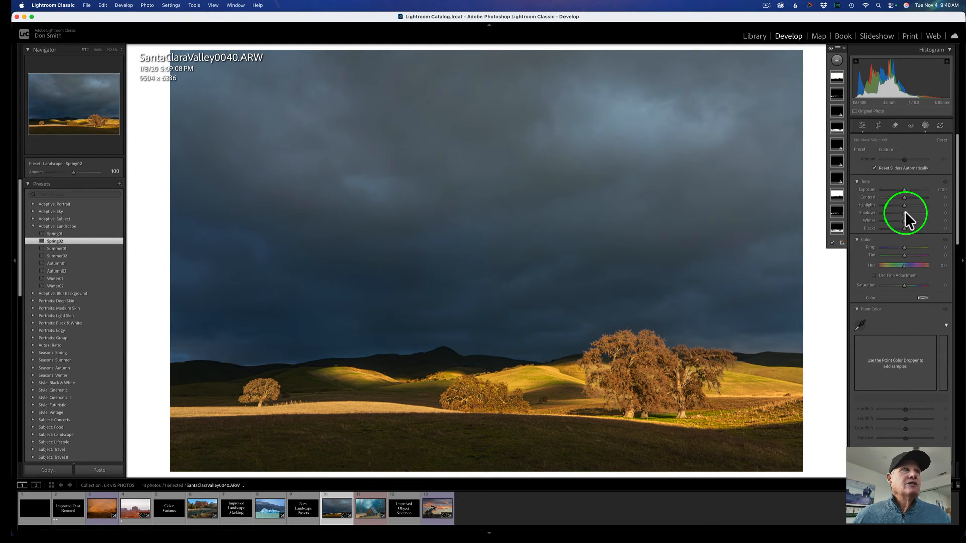
scroll(871, 373, "down", 3)
scroll(871, 373, "down", 10)
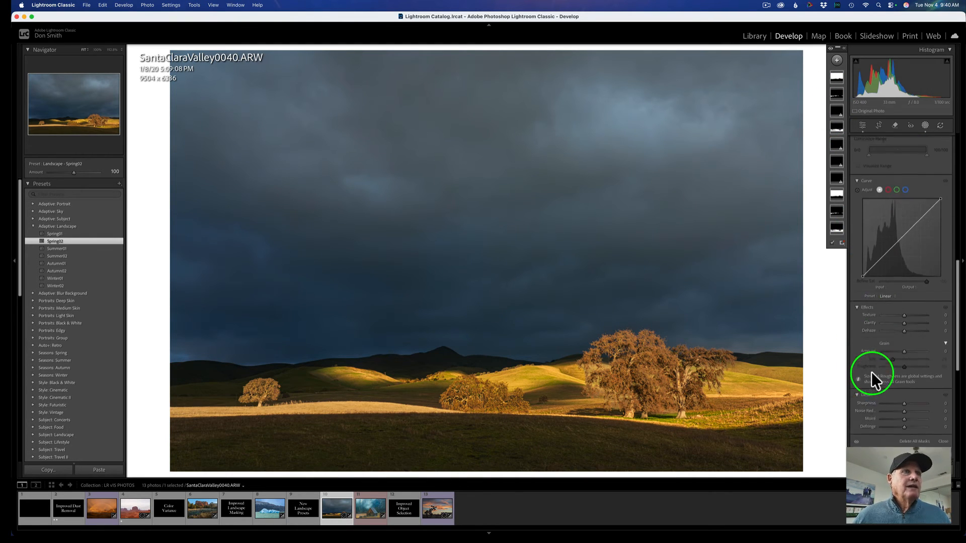
left_click(877, 334)
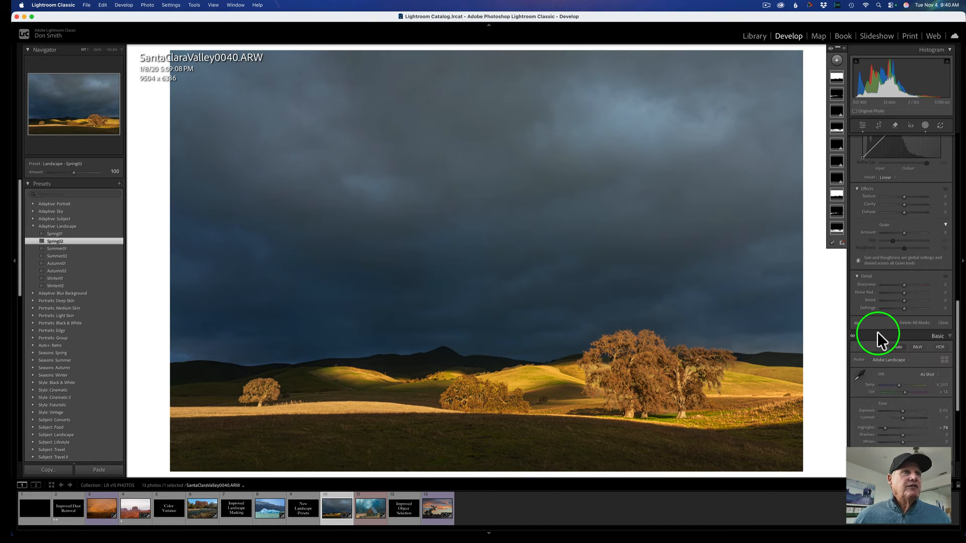
left_click(881, 426)
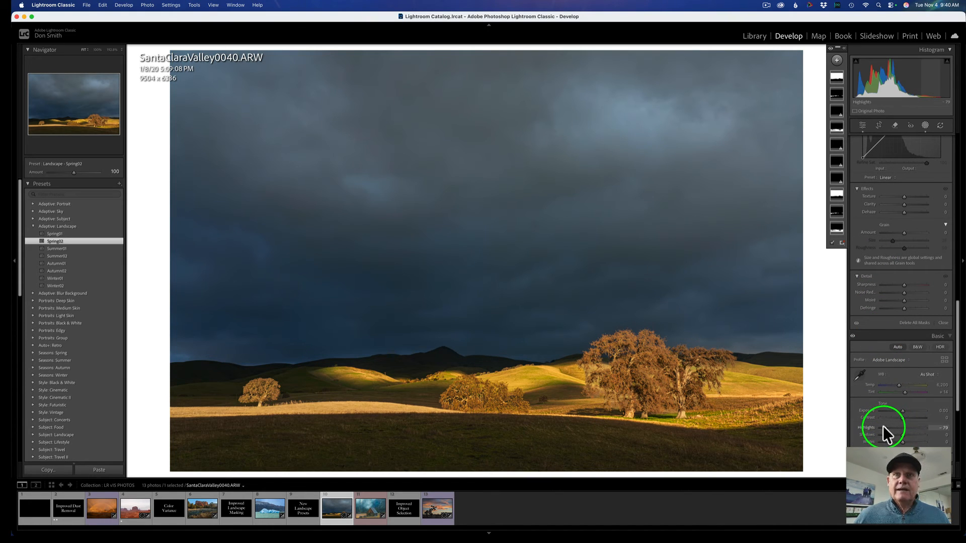
mouse_move(888, 426)
left_mouse_down()
mouse_move(911, 426)
mouse_move(887, 425)
left_mouse_up()
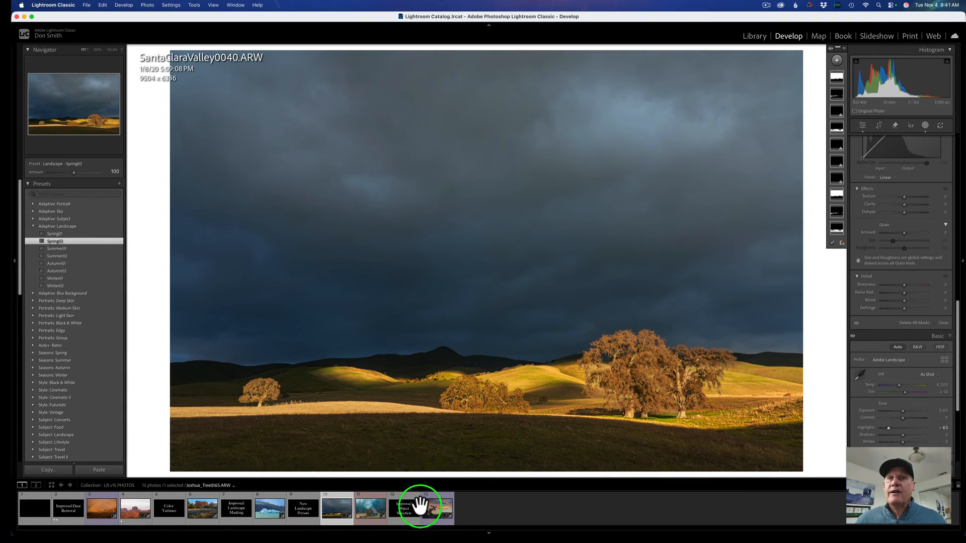
Open the Joshua_Tree0165 photo and delete all of its existing masks.
left_click(401, 511)
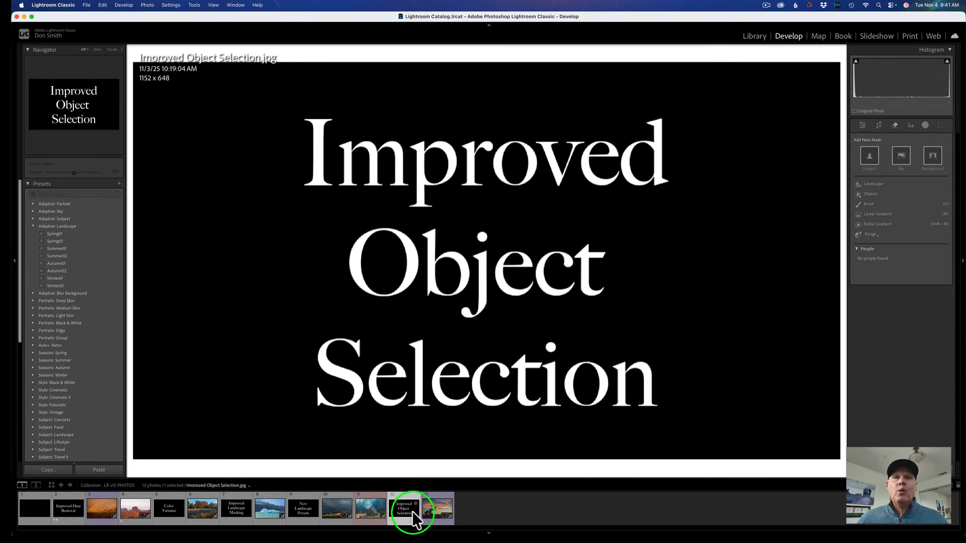
left_click(436, 509)
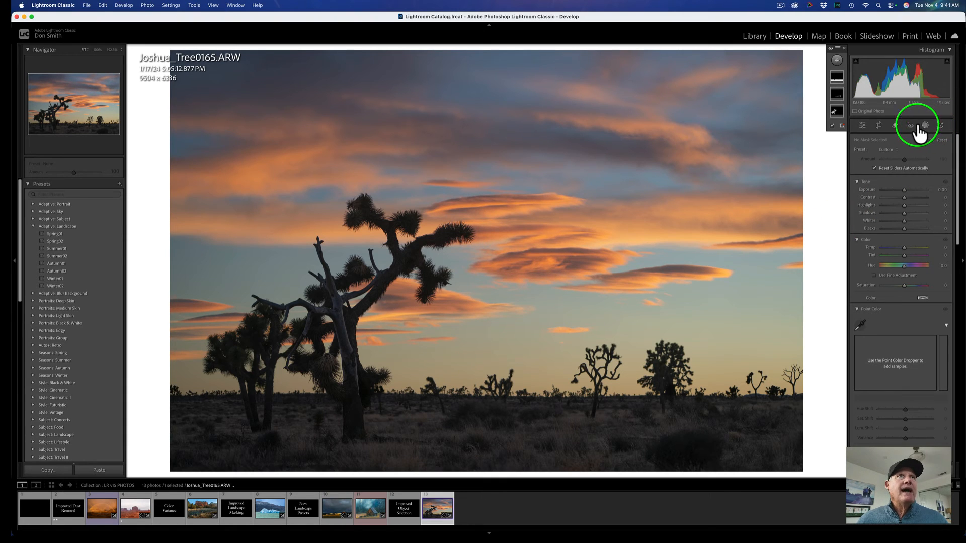
right_click(834, 112)
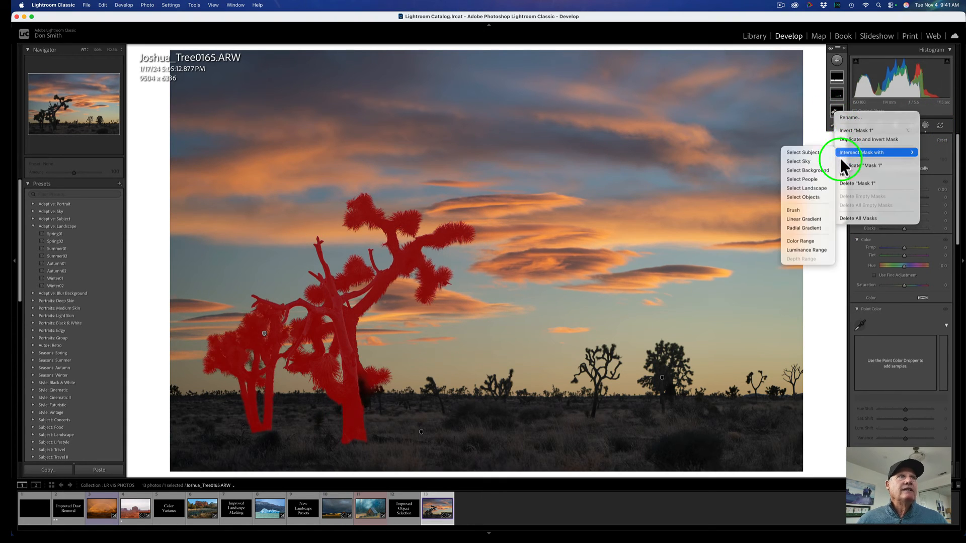
left_click(859, 217)
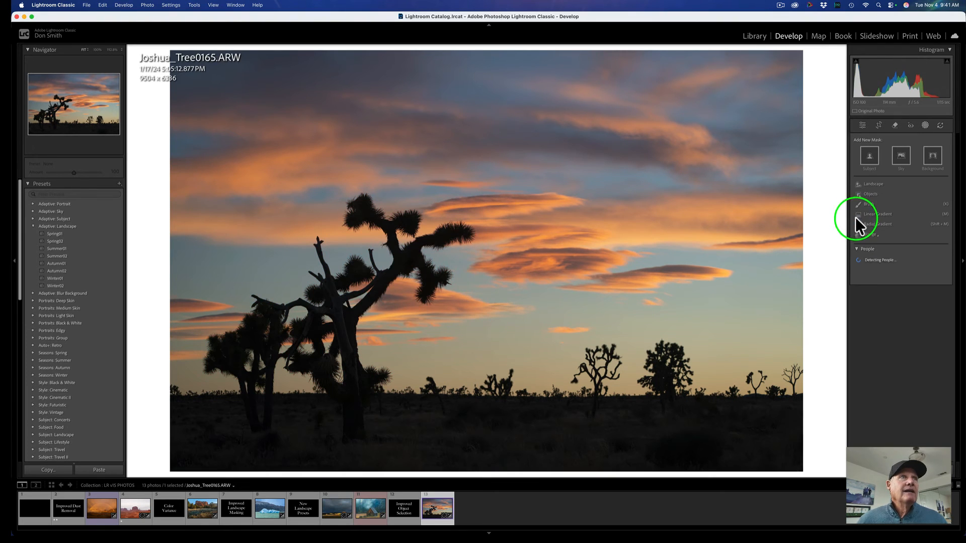
Set the photo's profile to Adobe Landscape and apply Auto tone settings.
left_click(862, 124)
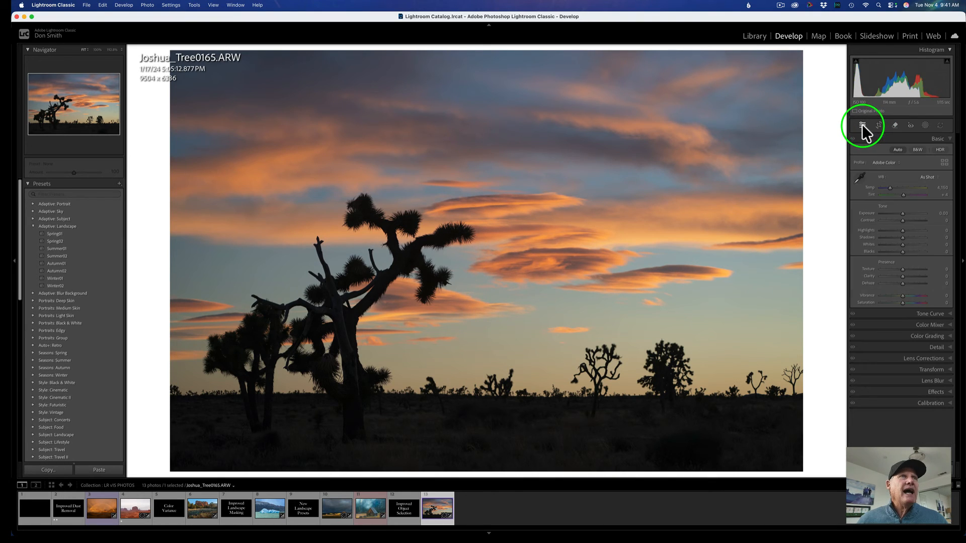
left_click(880, 162)
left_click(880, 167)
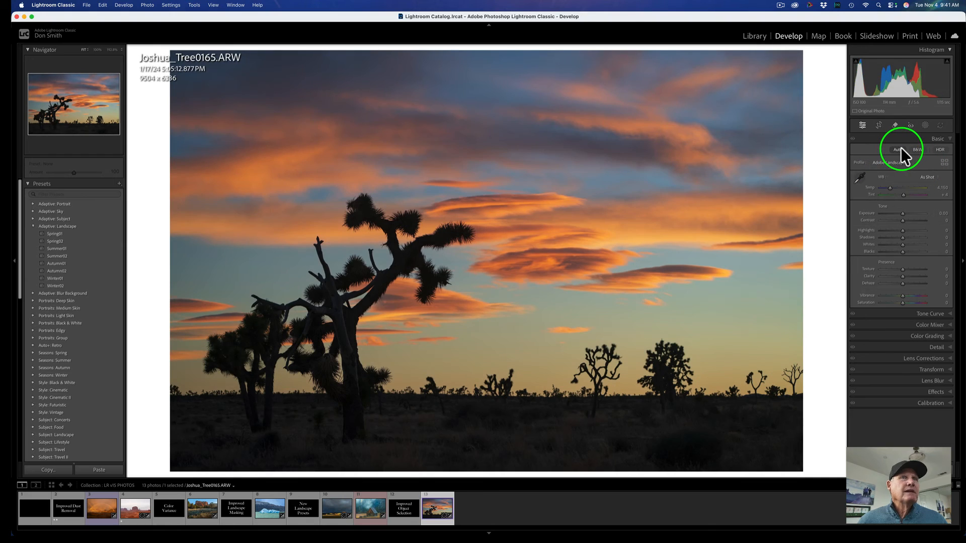
left_click(898, 150)
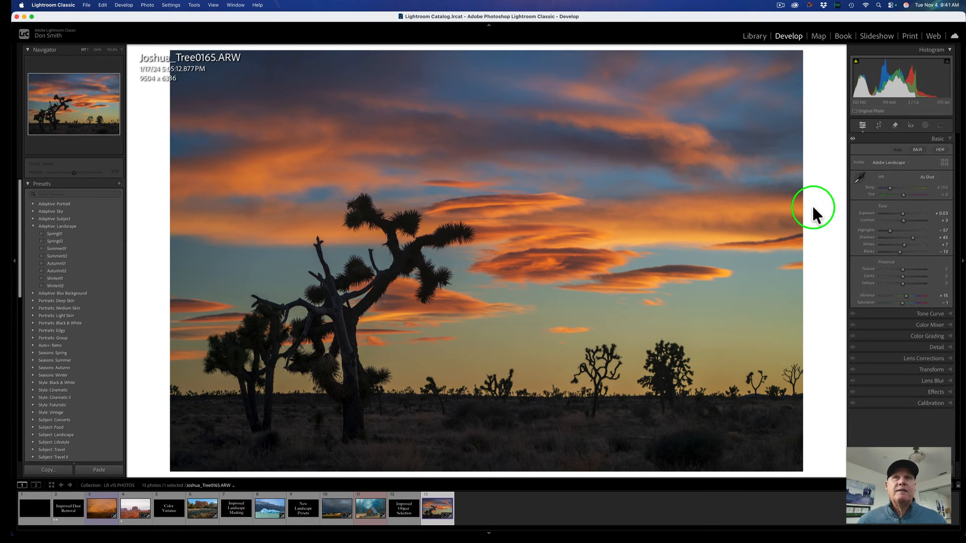
Create a Landscape mask with Sky and Vegetation selected as two separate masks.
left_click(925, 124)
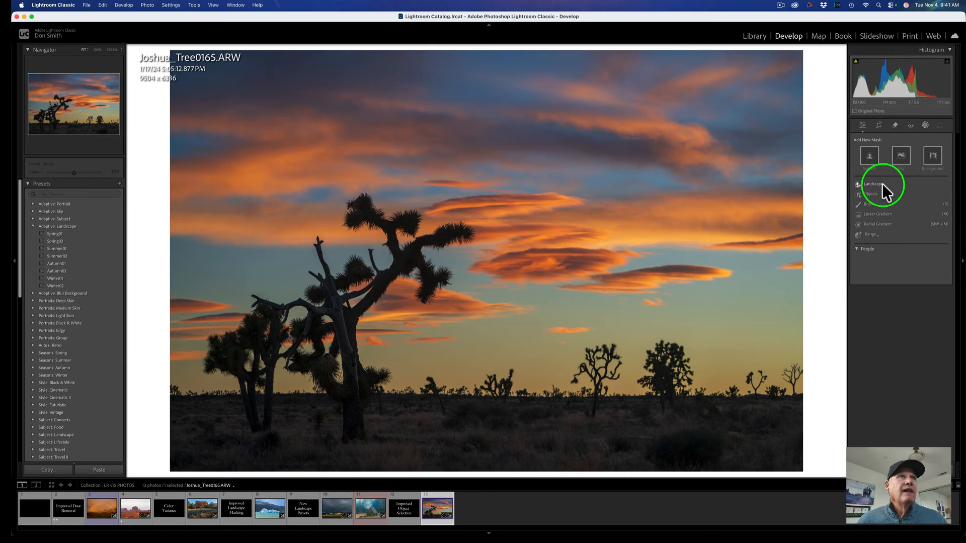
left_click(881, 183)
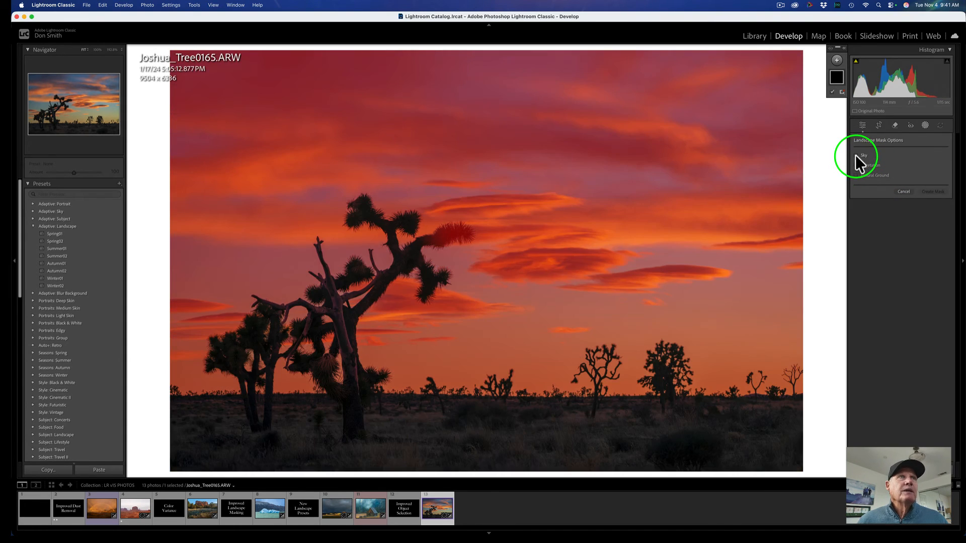
left_click(856, 155)
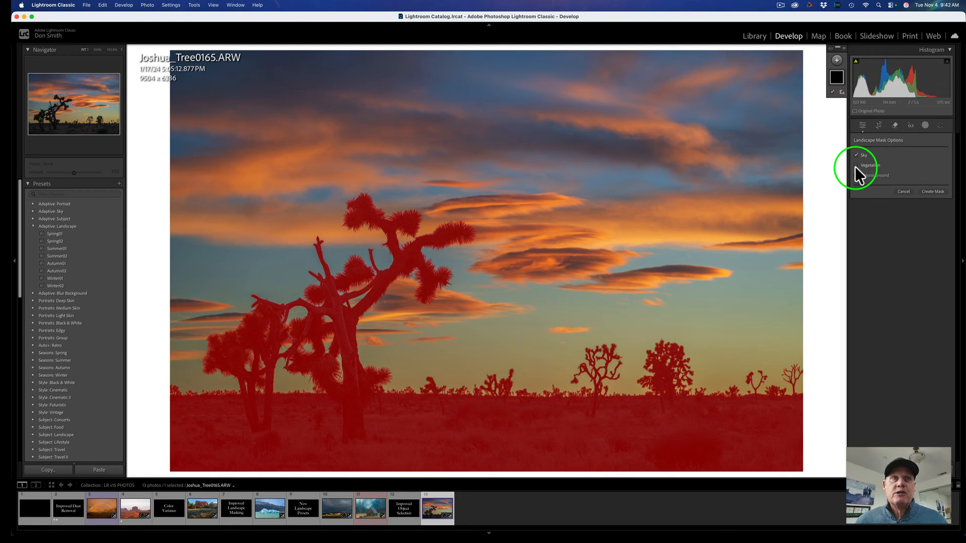
left_click(855, 166)
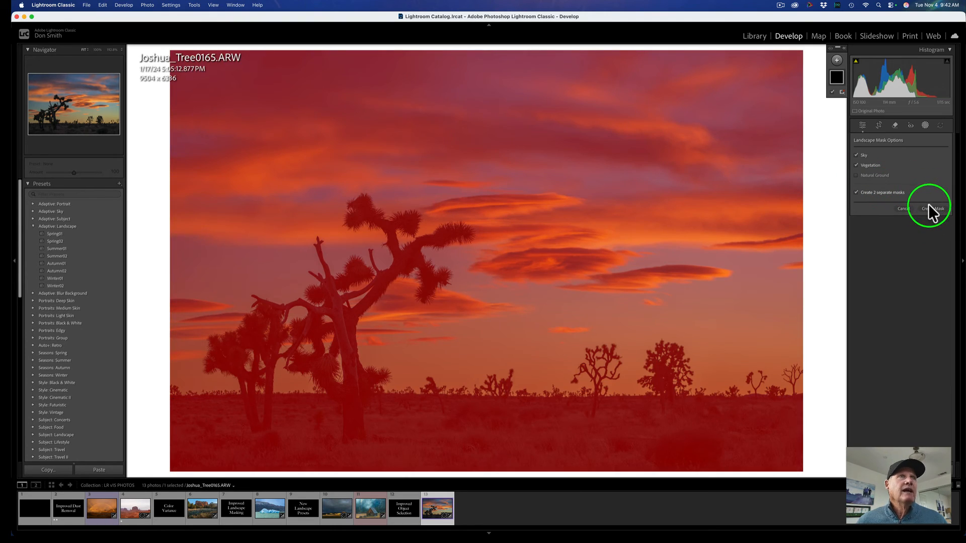
left_click(930, 209)
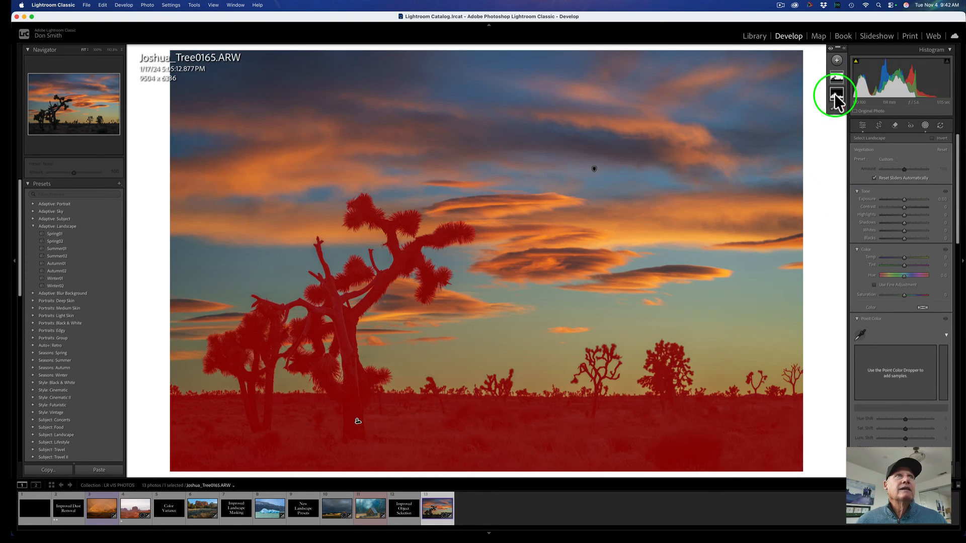
Select the Vegetation mask and raise its Exposure to 0.81 and Shadows to 18.
left_click(835, 96)
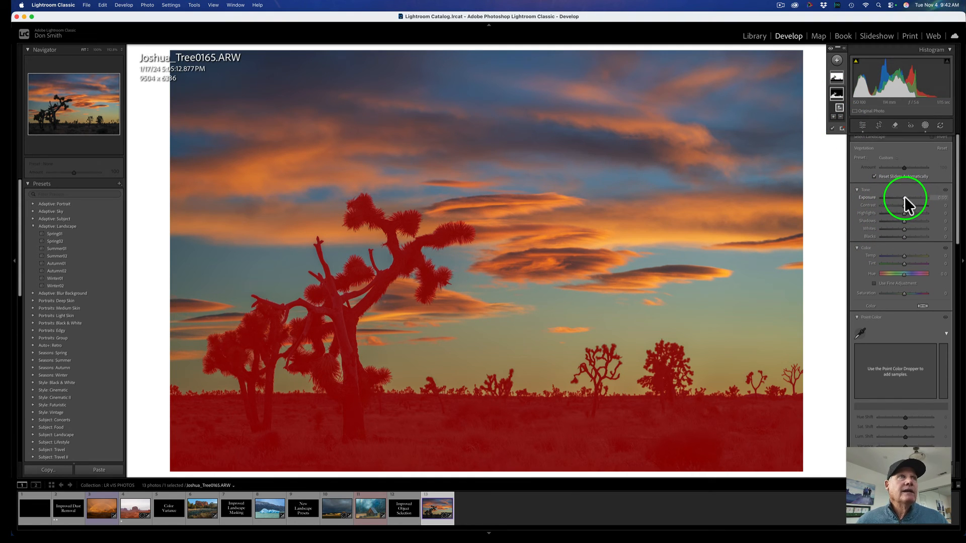
left_click_drag(904, 197, 908, 197)
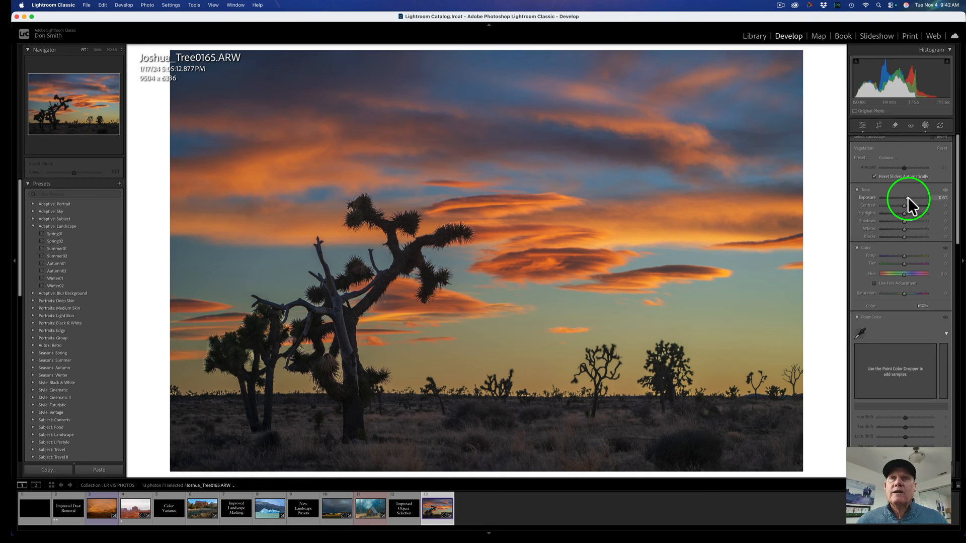
left_click_drag(907, 198, 907, 197)
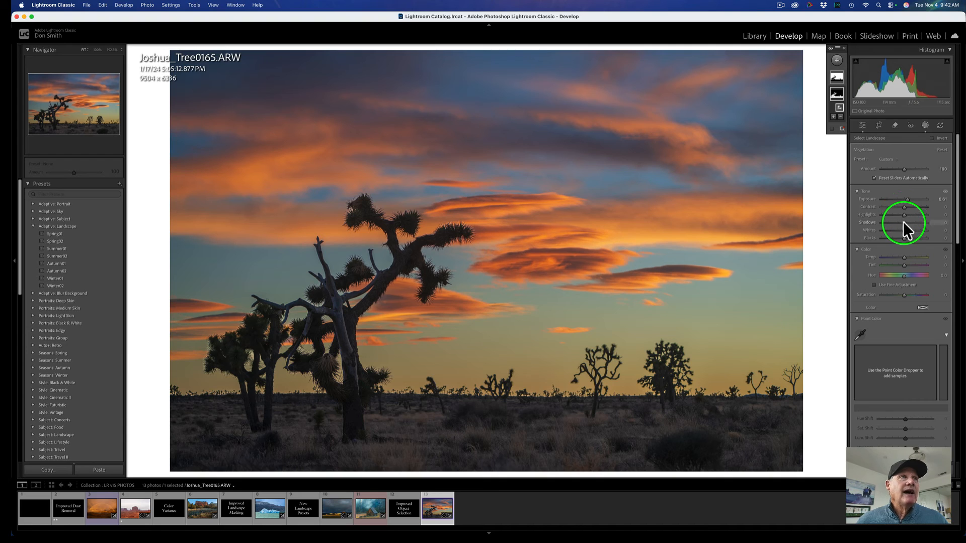
left_click_drag(903, 222, 907, 223)
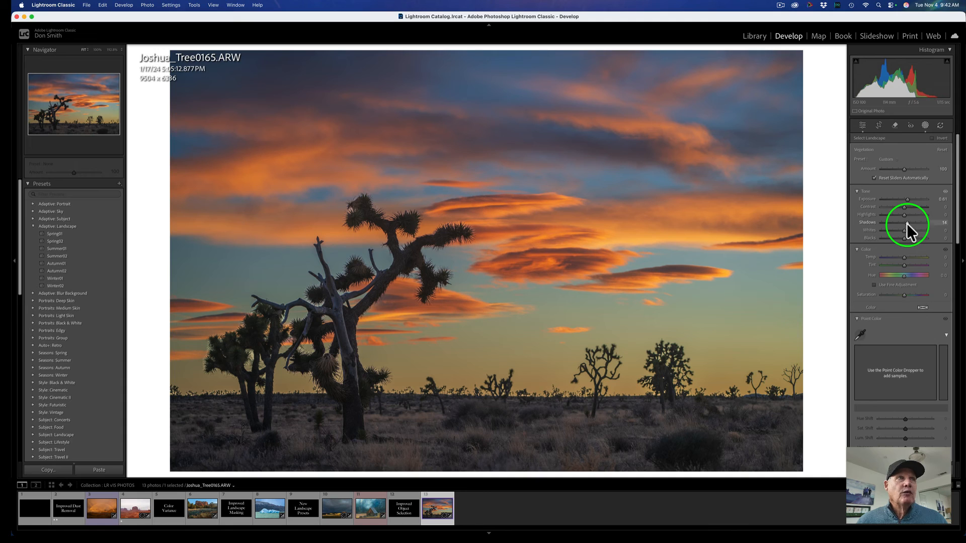
left_click_drag(907, 224, 907, 222)
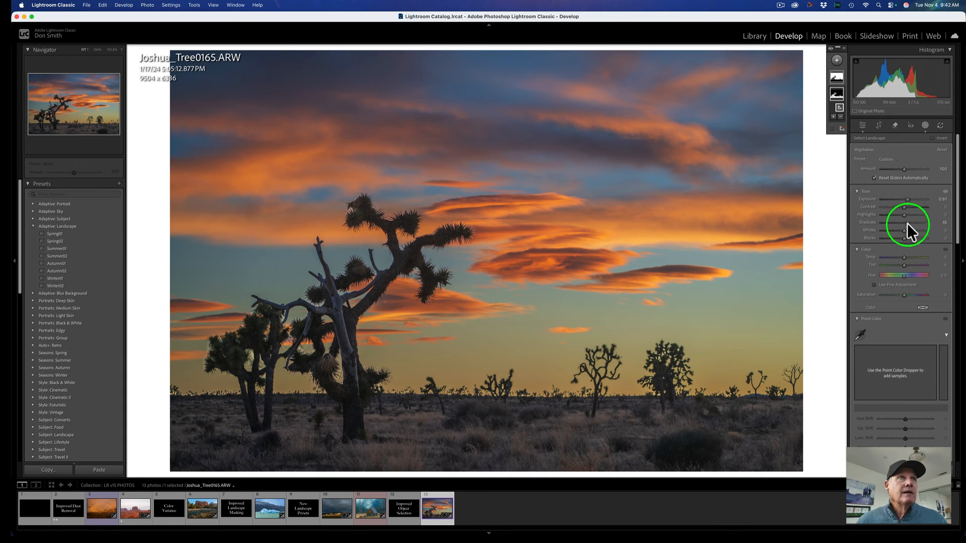
left_click_drag(907, 222, 907, 222)
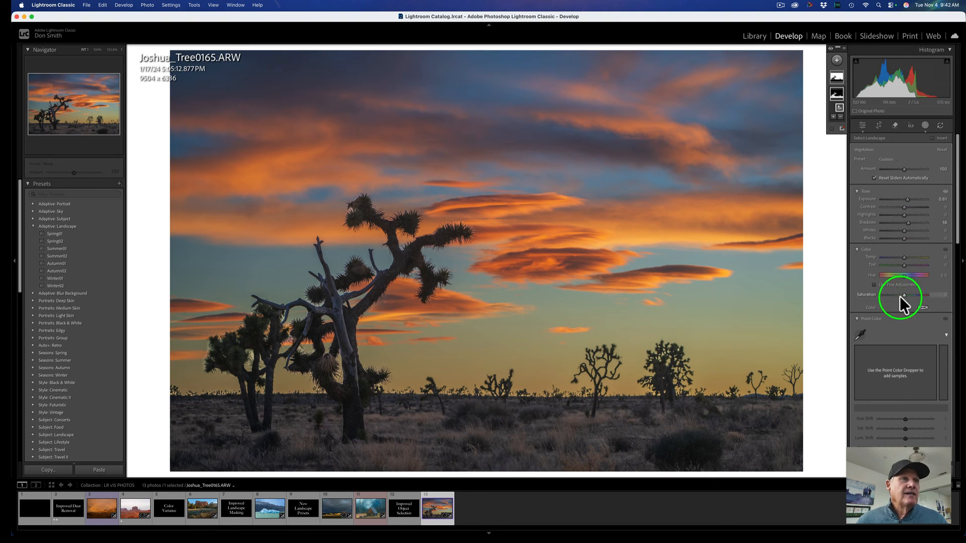
Adjust the Vegetation mask's Texture and Clarity in the Effects section.
scroll(900, 296, "down", 3)
scroll(900, 296, "down", 8)
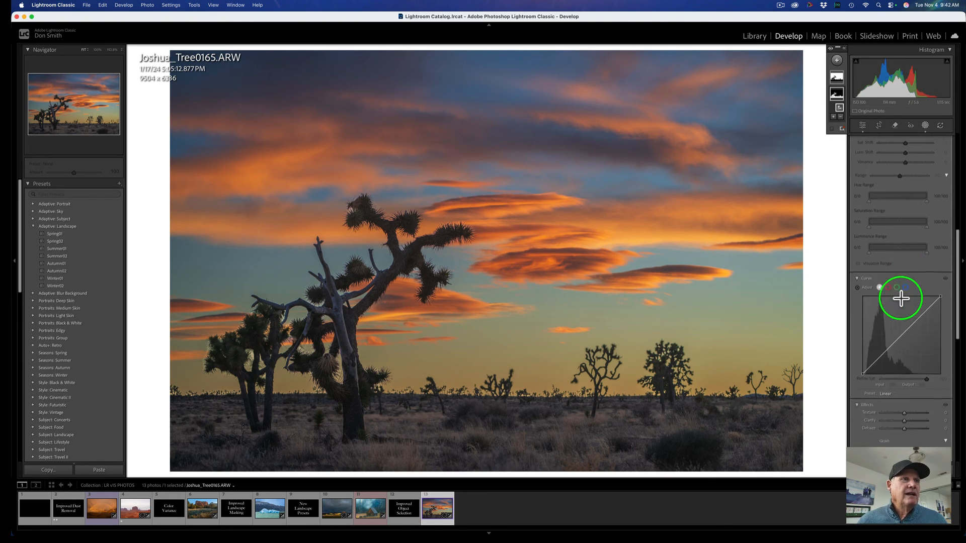
scroll(900, 299, "down", 2)
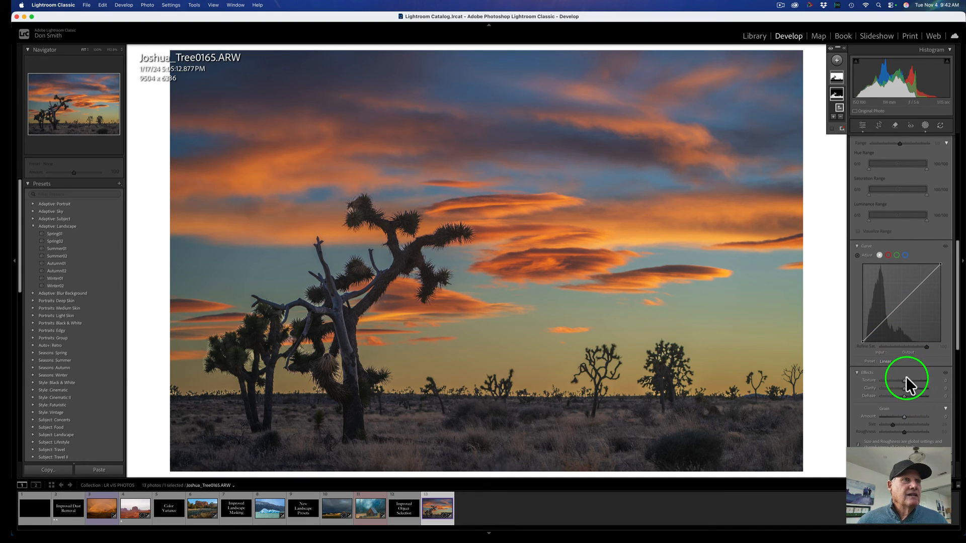
mouse_move(905, 379)
left_mouse_down()
mouse_move(915, 379)
mouse_move(898, 394)
mouse_move(907, 394)
left_mouse_up()
double_click(907, 394)
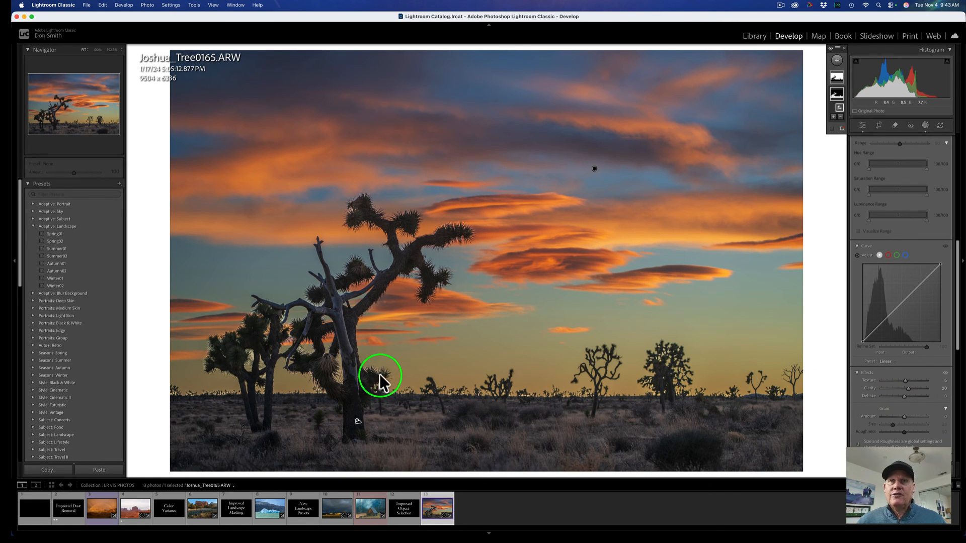
double_click(910, 386)
Lower the Vegetation mask's Exposure to 0.58 and warm its Temp to 33.
scroll(908, 385, "down", 8)
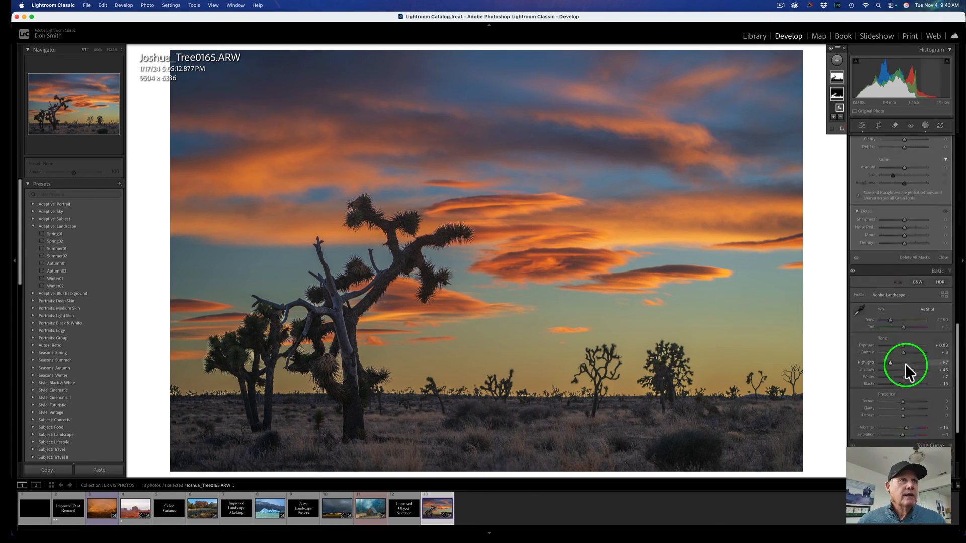
scroll(905, 360, "down", 4)
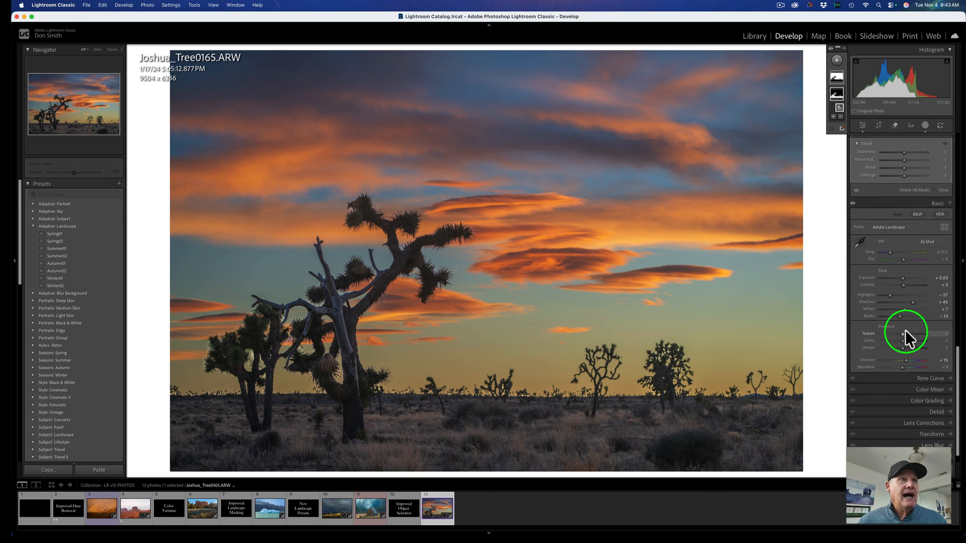
scroll(901, 370, "up", 8)
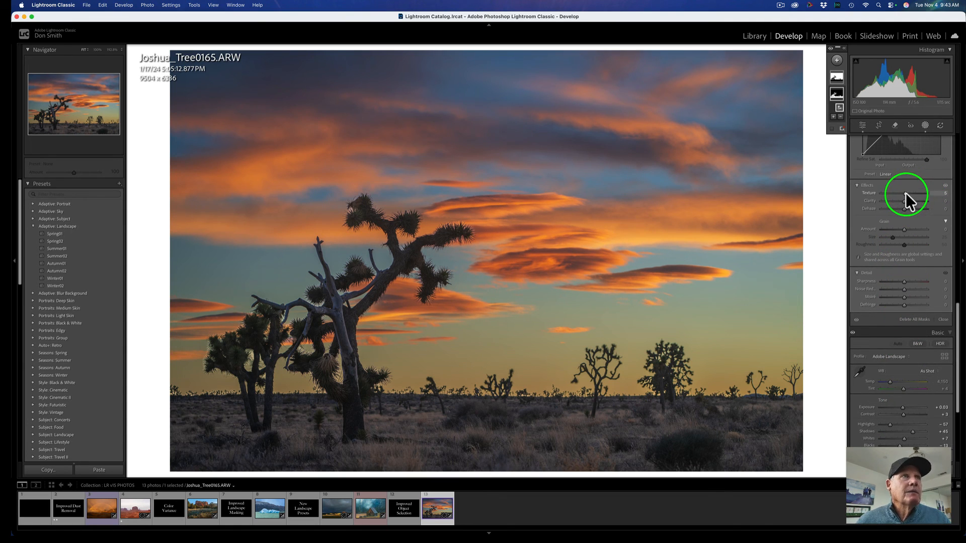
scroll(904, 194, "up", 9)
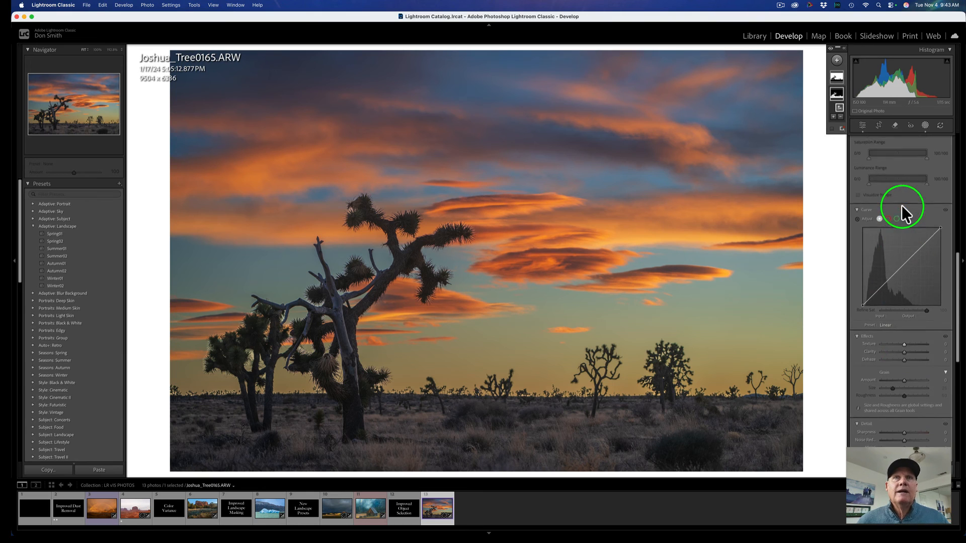
scroll(903, 206, "up", 12)
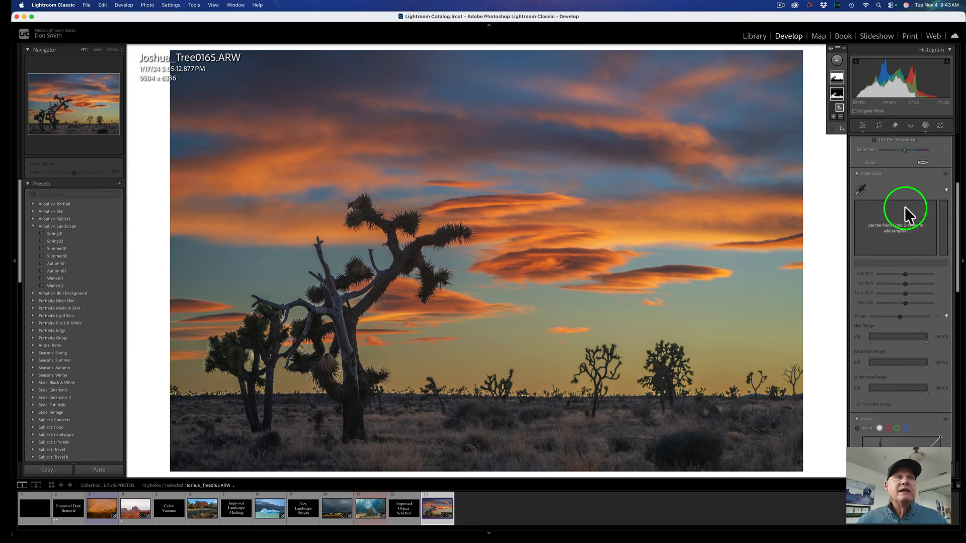
scroll(904, 207, "up", 8)
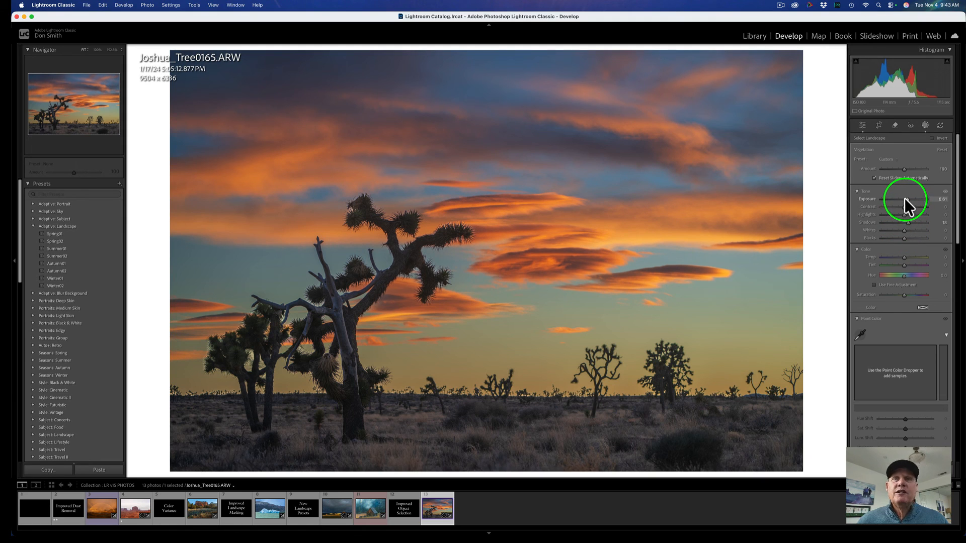
left_click_drag(905, 198, 904, 198)
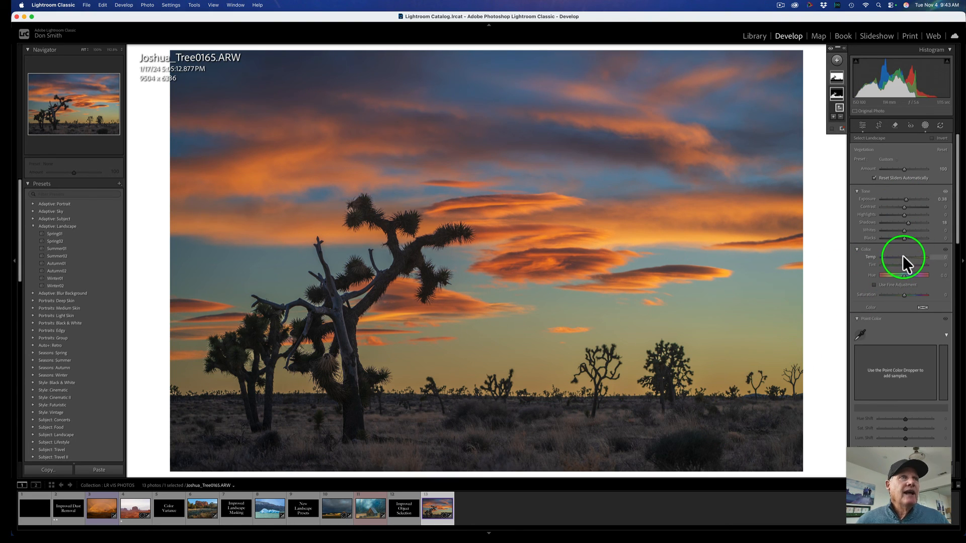
left_click_drag(904, 256, 909, 257)
Toggle before and after views of the Joshua tree photo, then reduce the Vegetation mask's Exposure to 0.18.
key("backslash")
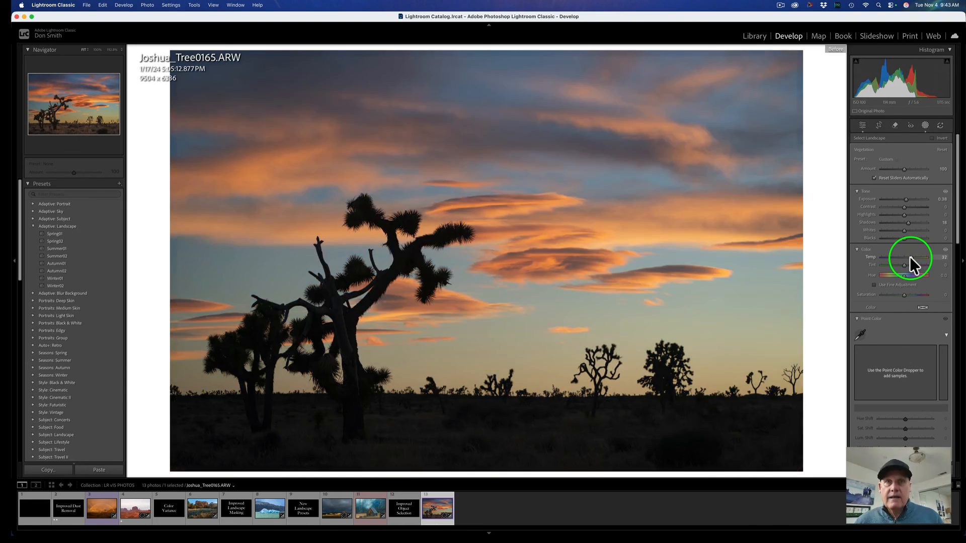
key("backslash")
key("backslash")
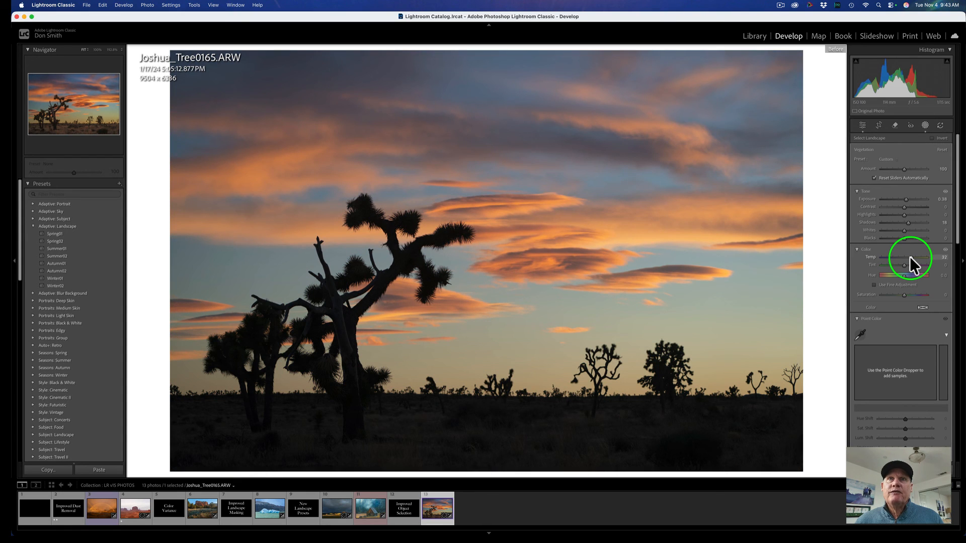
key("backslash")
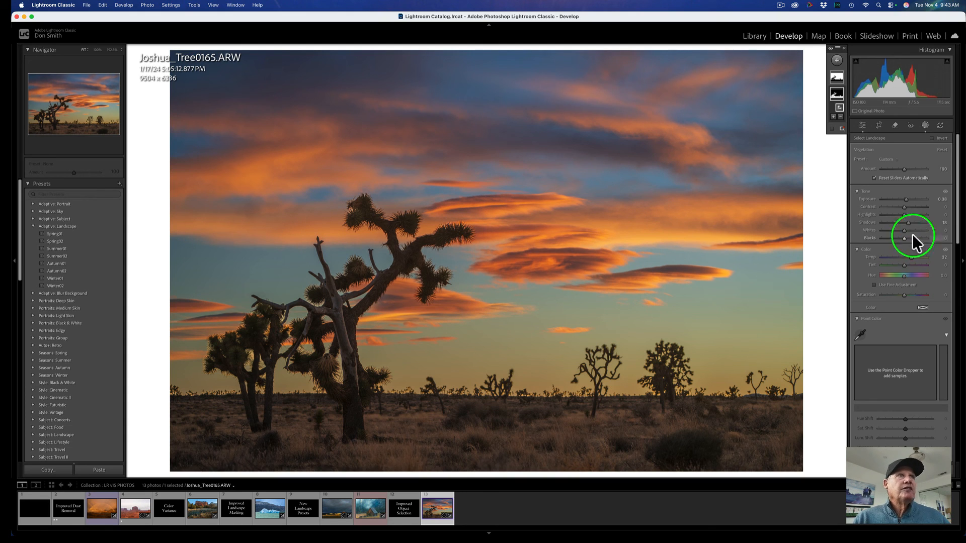
mouse_move(905, 199)
left_mouse_down()
mouse_move(889, 198)
mouse_move(903, 200)
left_mouse_up()
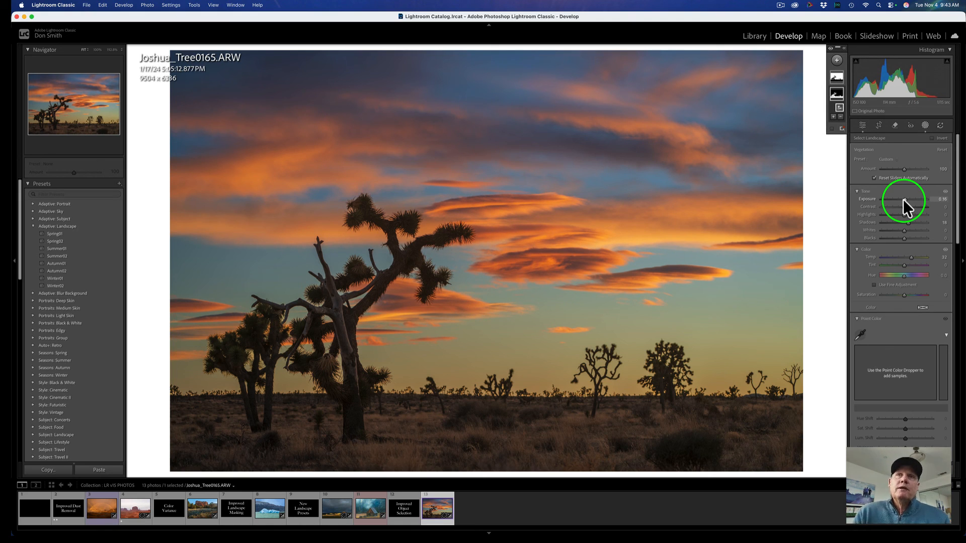